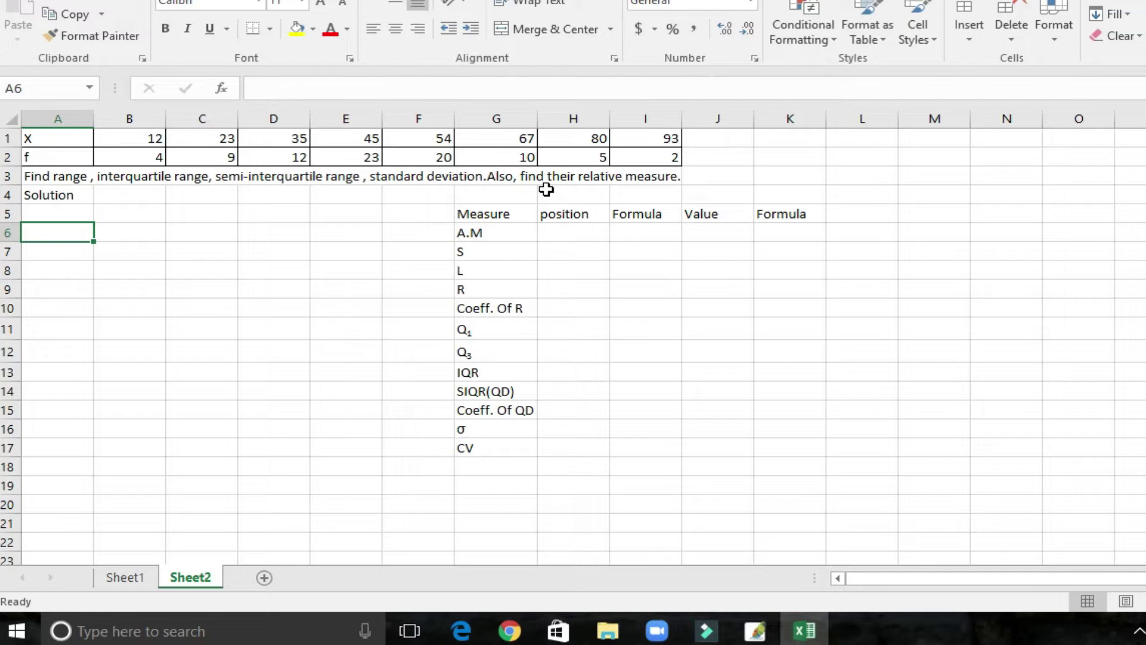
# - Copy the X and f rows A1:I2 and paste them transposed into columns A–B at A5
pyautogui.moveTo(54, 140)
pyautogui.mouseDown()
pyautogui.moveTo(73, 150)
pyautogui.moveTo(653, 157)
pyautogui.mouseUp()
pyautogui.rightClick(653, 156)
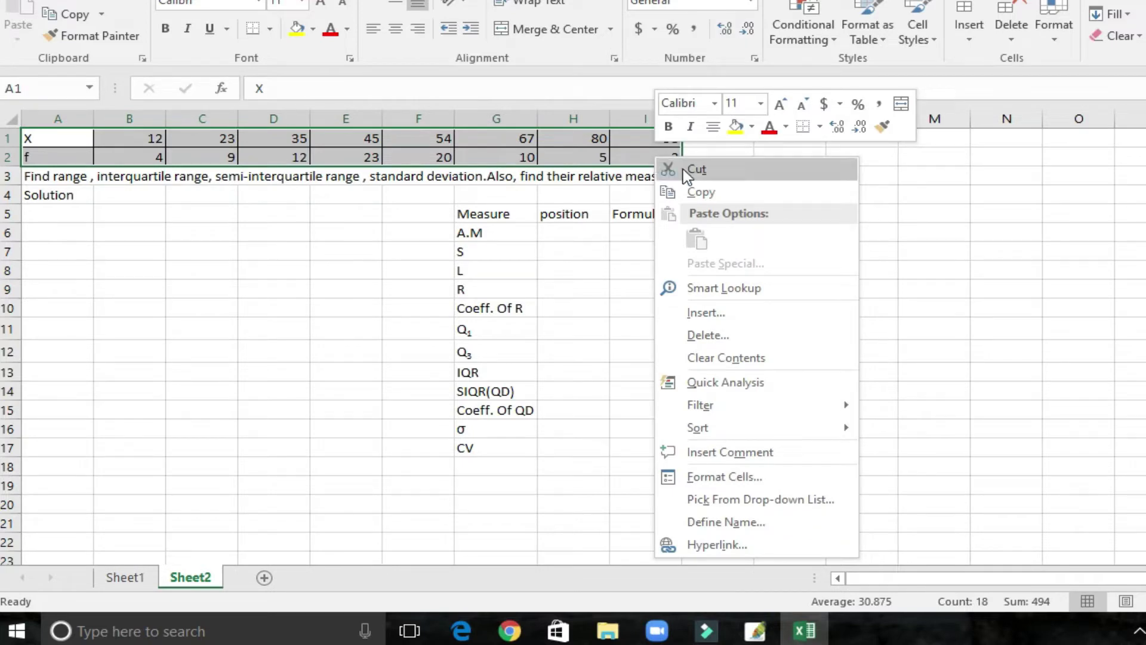
pyautogui.click(697, 192)
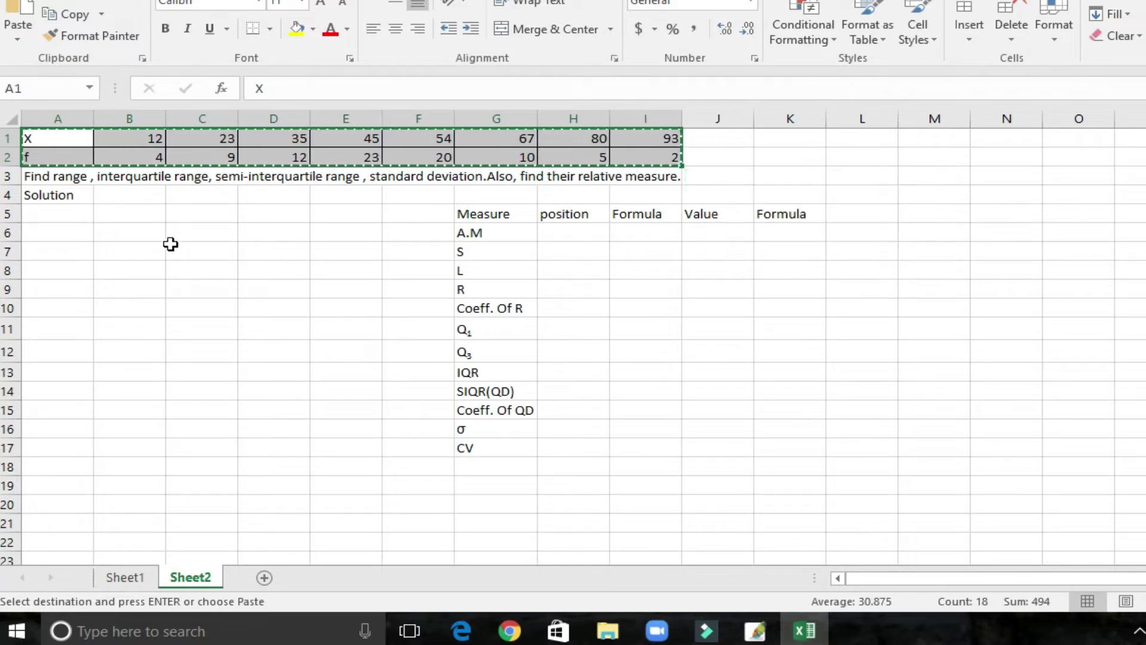
pyautogui.click(38, 218)
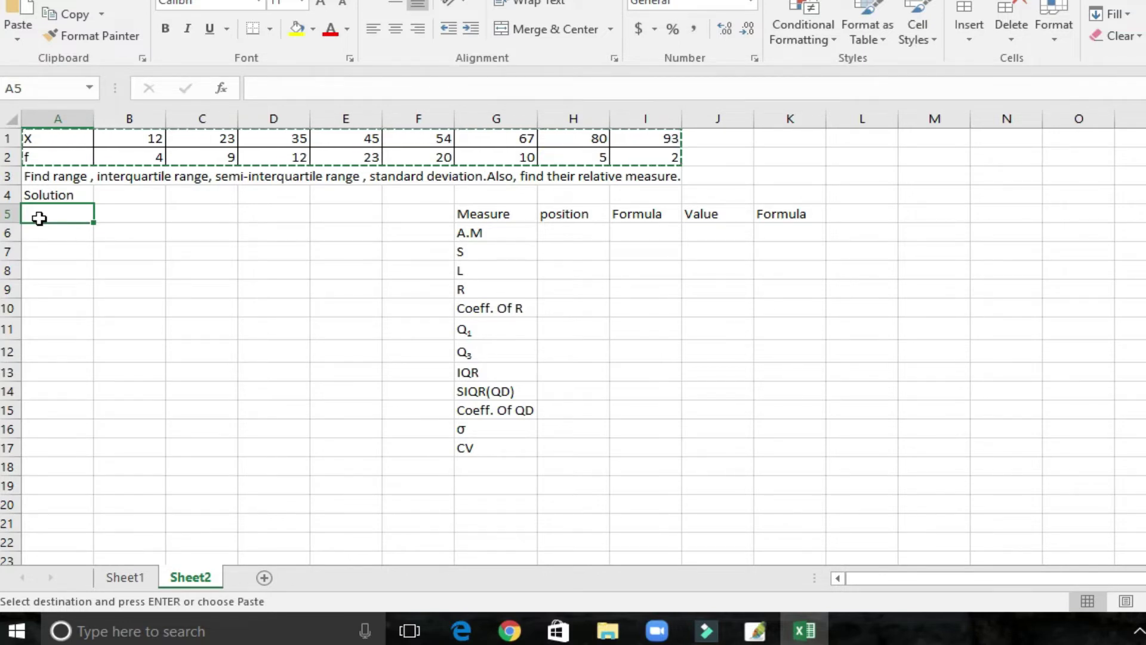
pyautogui.rightClick(40, 219)
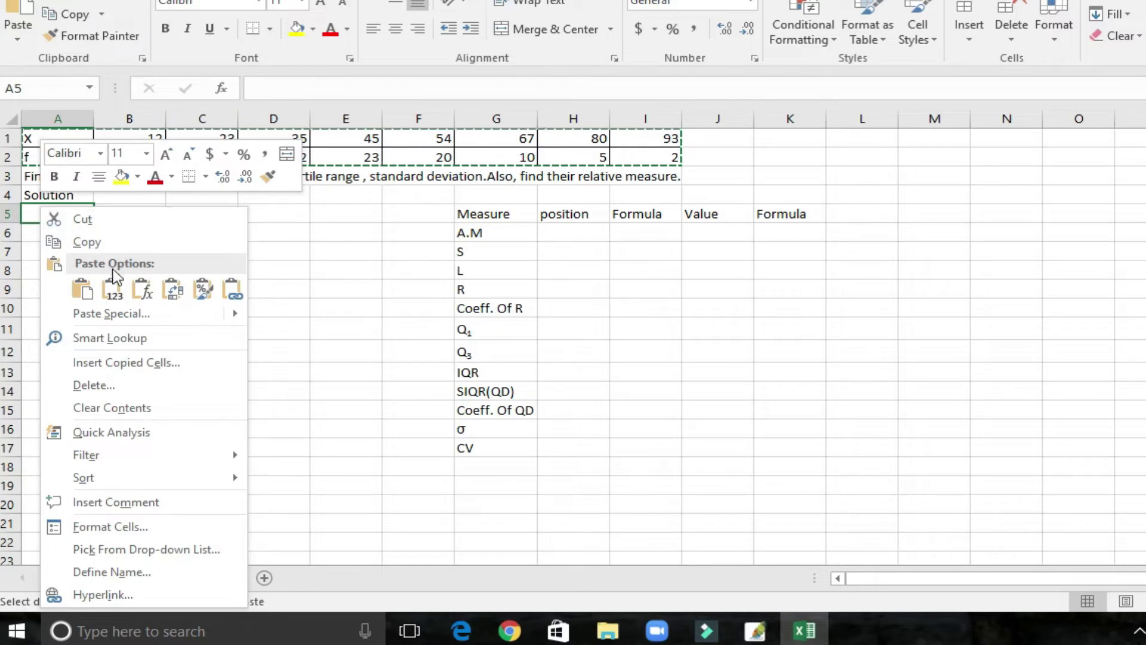
pyautogui.click(113, 285)
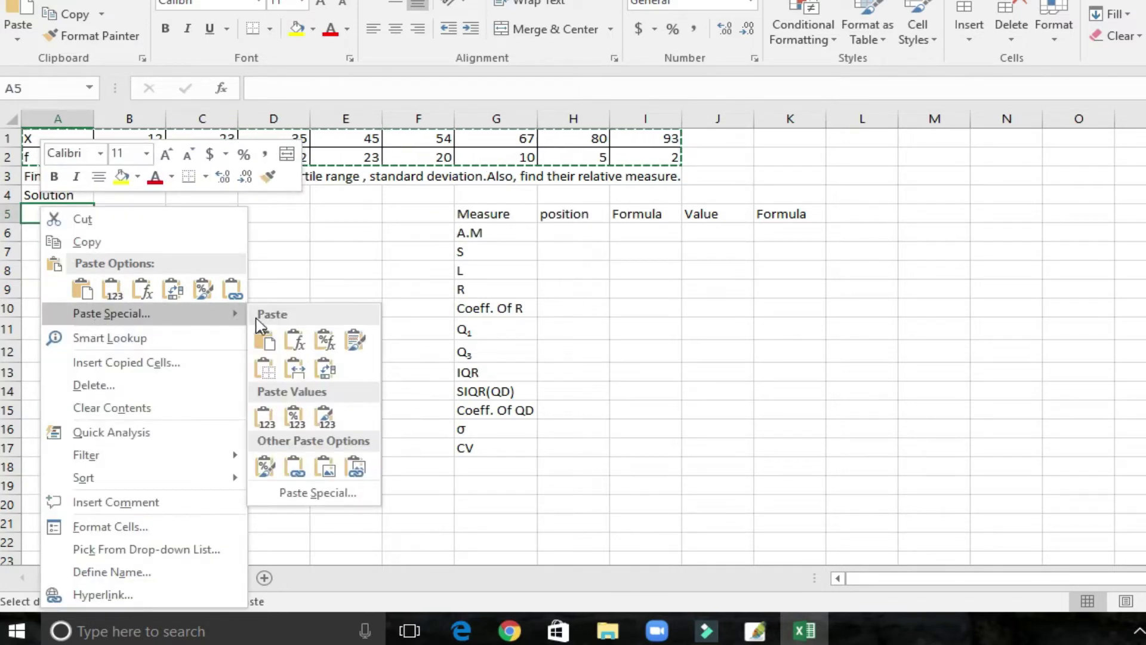
pyautogui.click(325, 500)
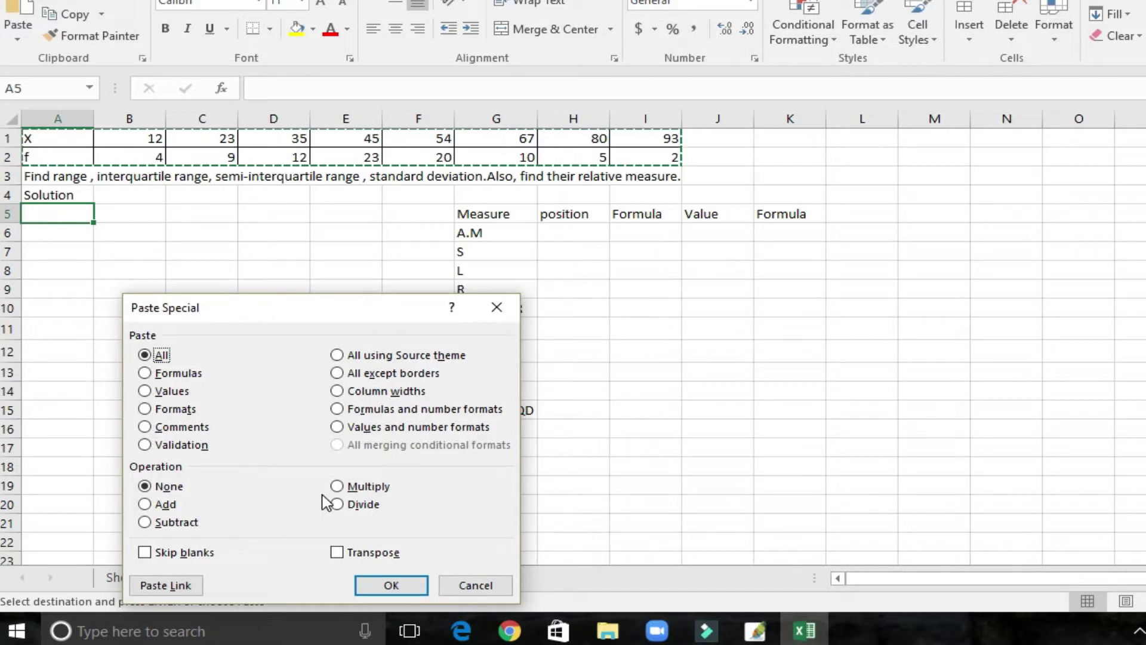
pyautogui.click(336, 554)
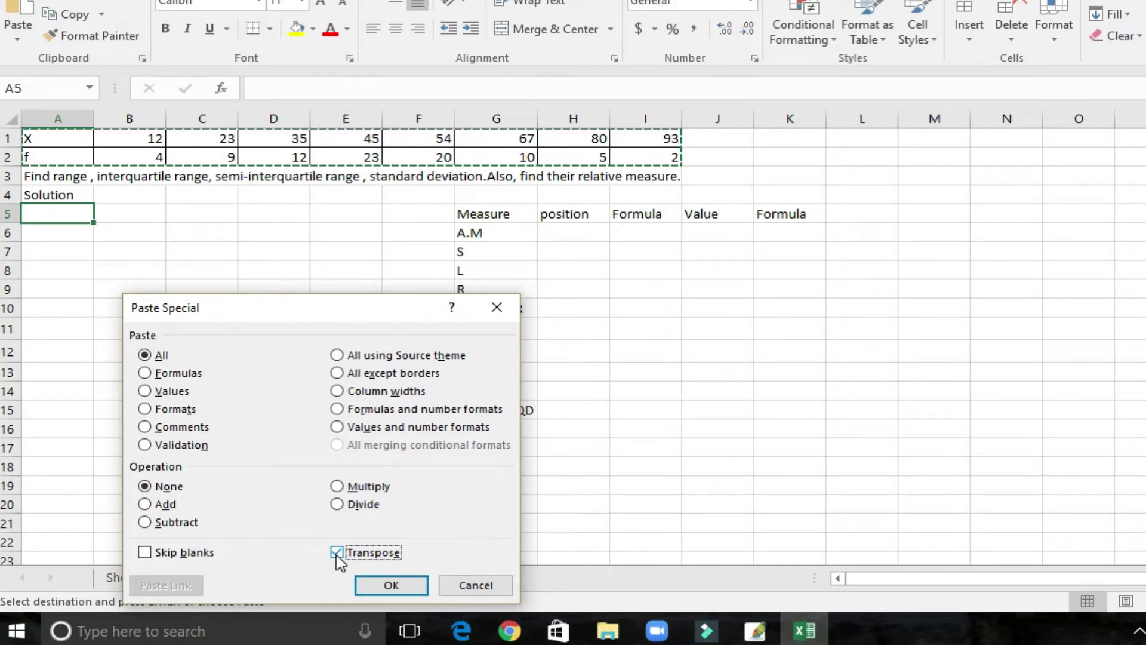
pyautogui.click(390, 586)
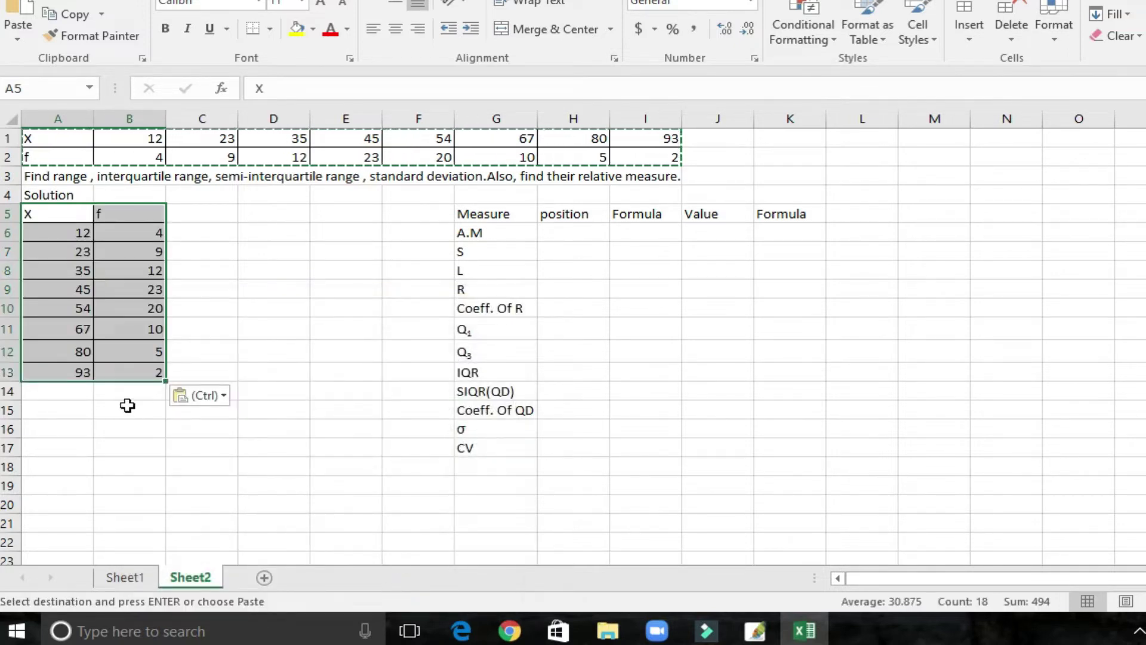
# - Centre the values of the X and f table A5:B13
pyautogui.click(126, 392)
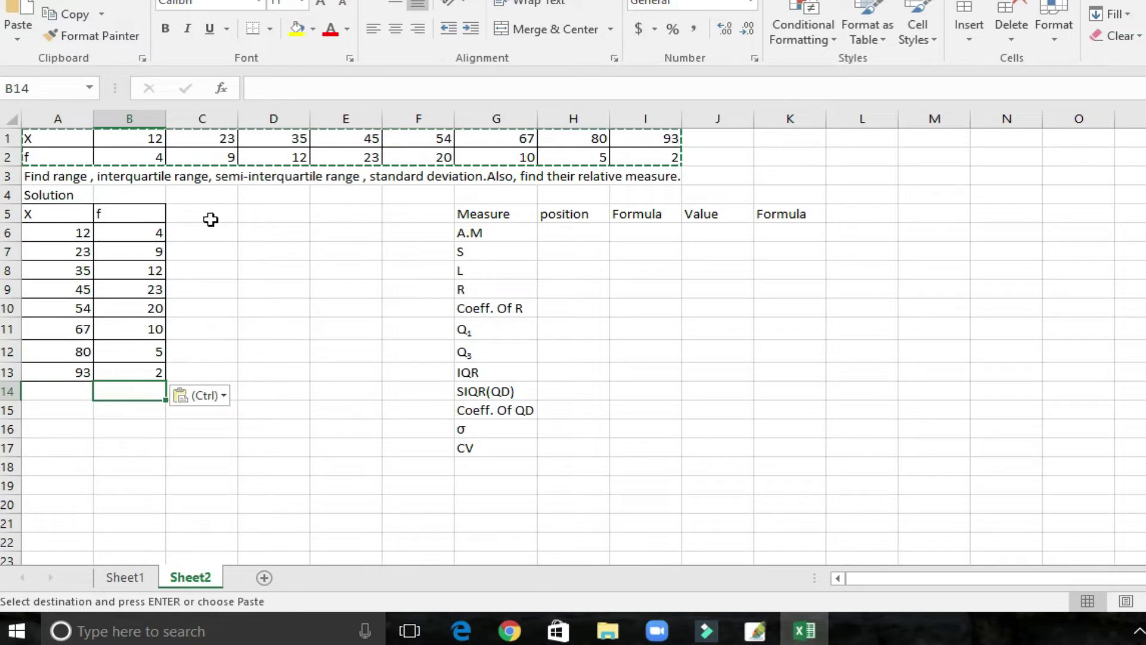
pyautogui.doubleClick(211, 253)
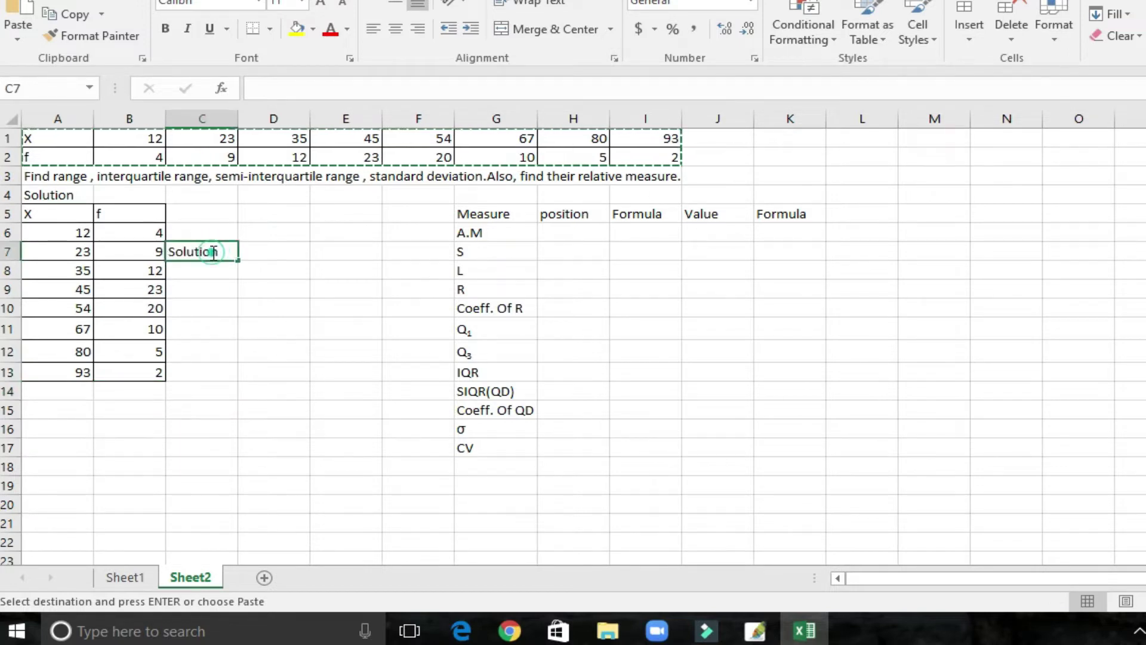
pyautogui.moveTo(41, 215); pyautogui.dragTo(141, 372)
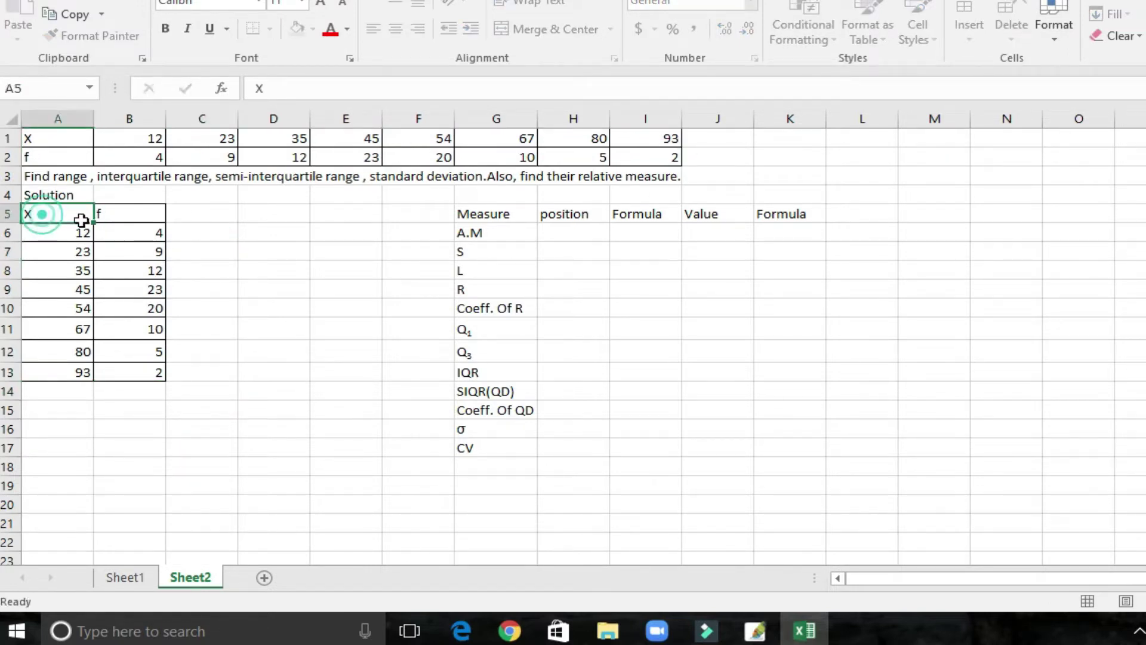
pyautogui.click(397, 29)
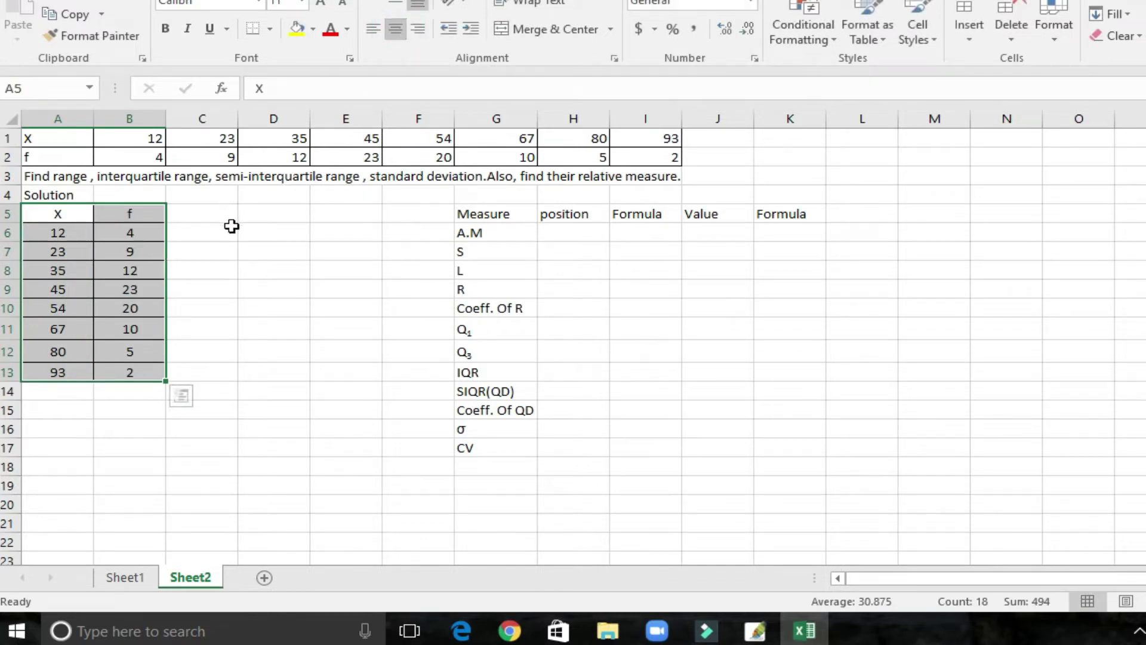
pyautogui.click(231, 230)
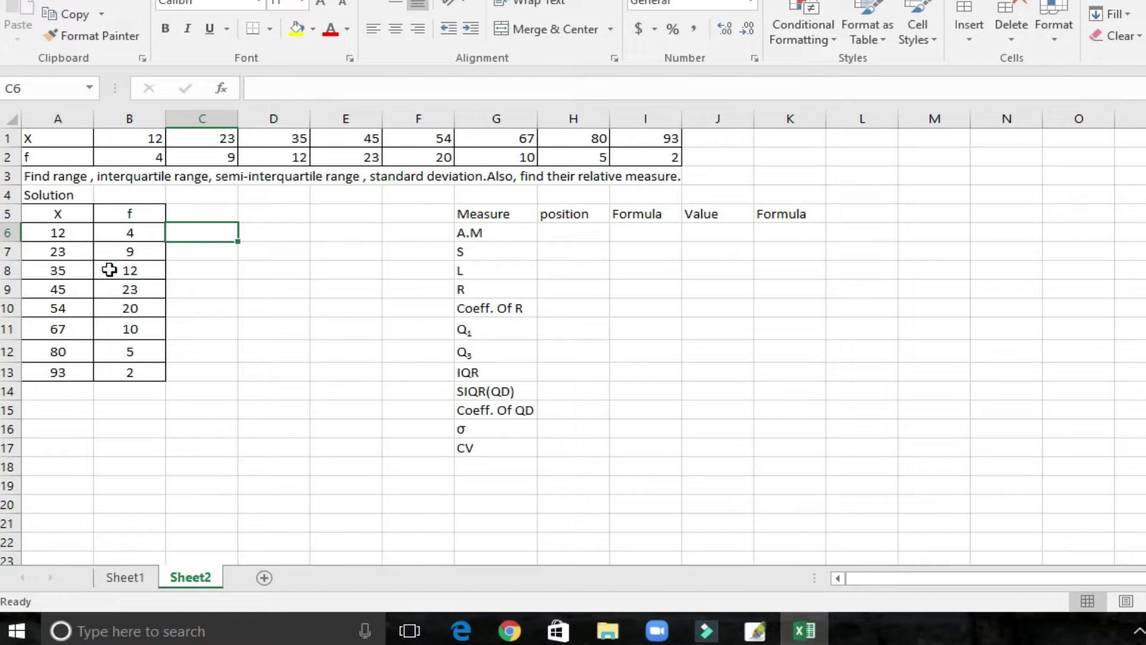
# - AutoSum the frequencies B6:B13 into B14, giving a total of 85
pyautogui.moveTo(122, 233); pyautogui.dragTo(127, 375)
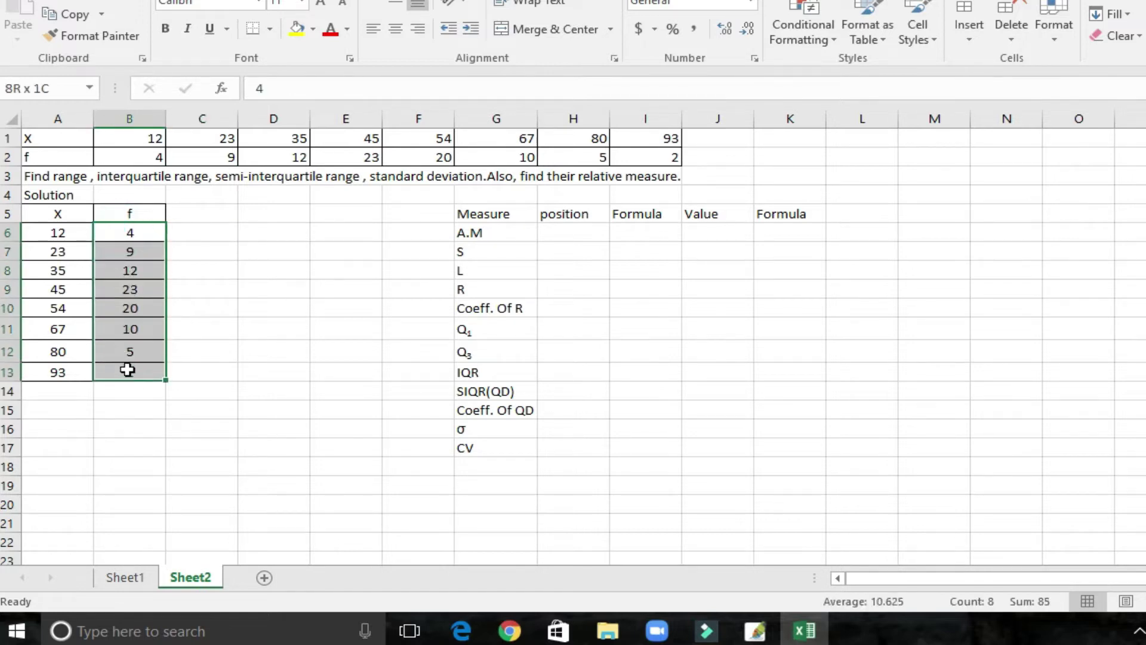
pyautogui.click(1128, 3)
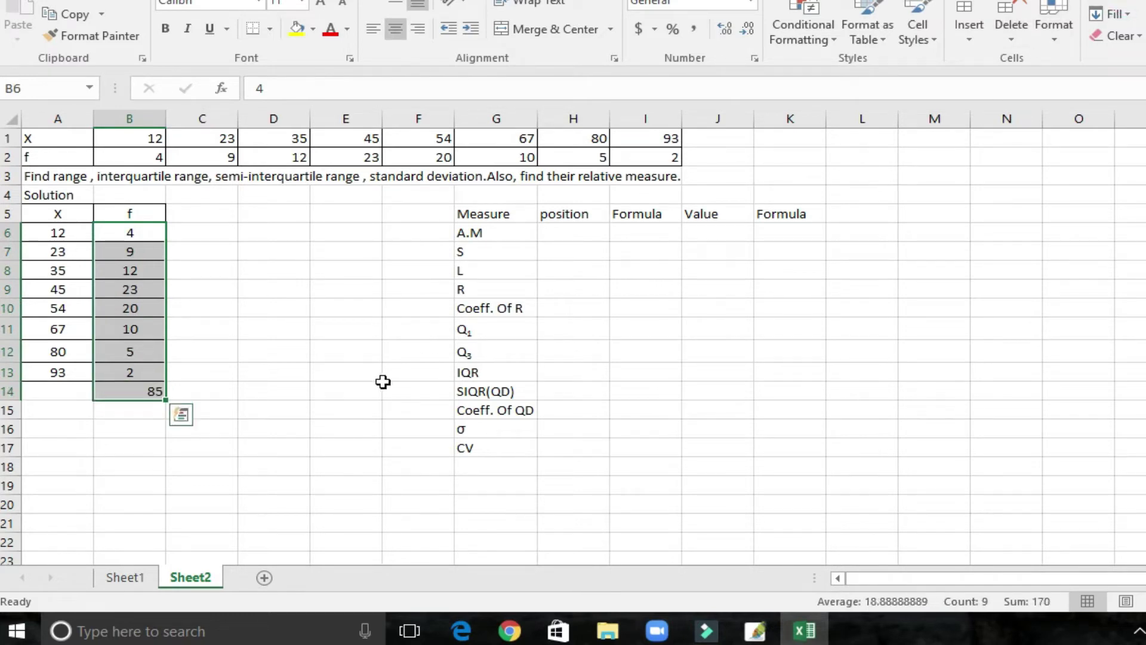
pyautogui.click(272, 376)
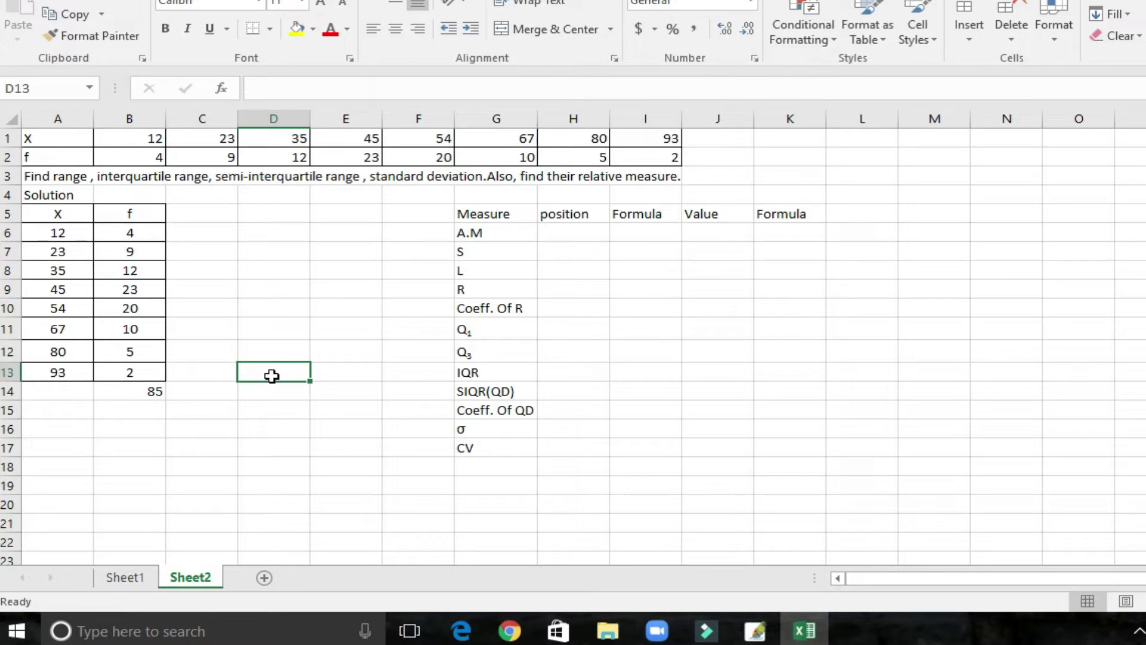
# - Head column C as 'c.f' and set C6 equal to the first frequency B6
pyautogui.click(195, 216)
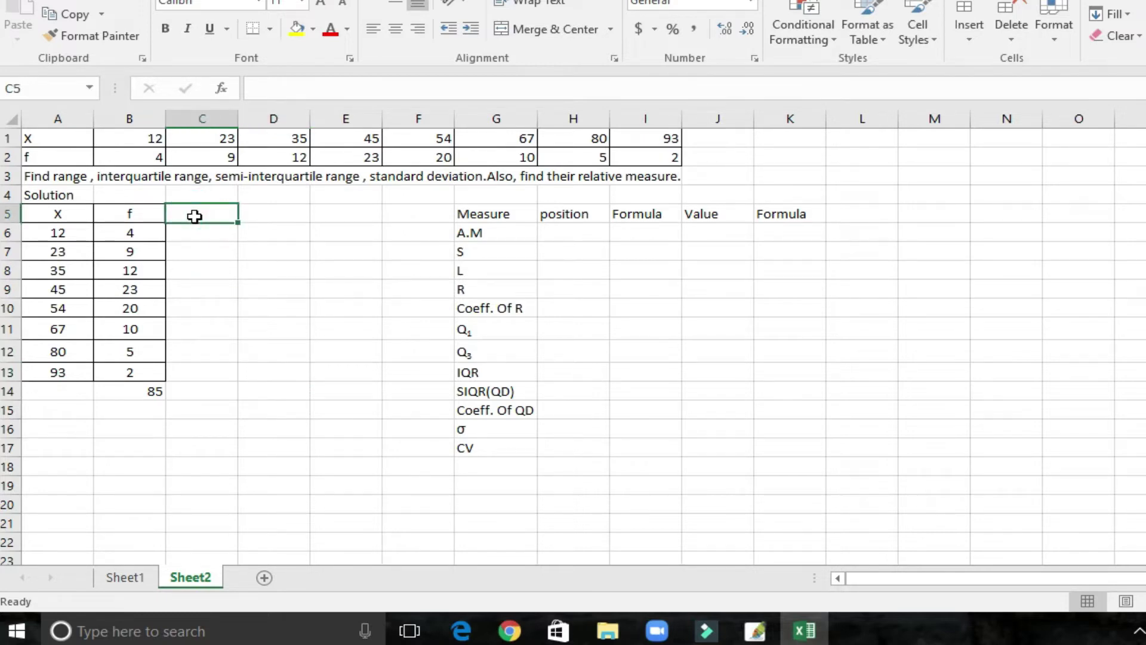
pyautogui.write('c.f')
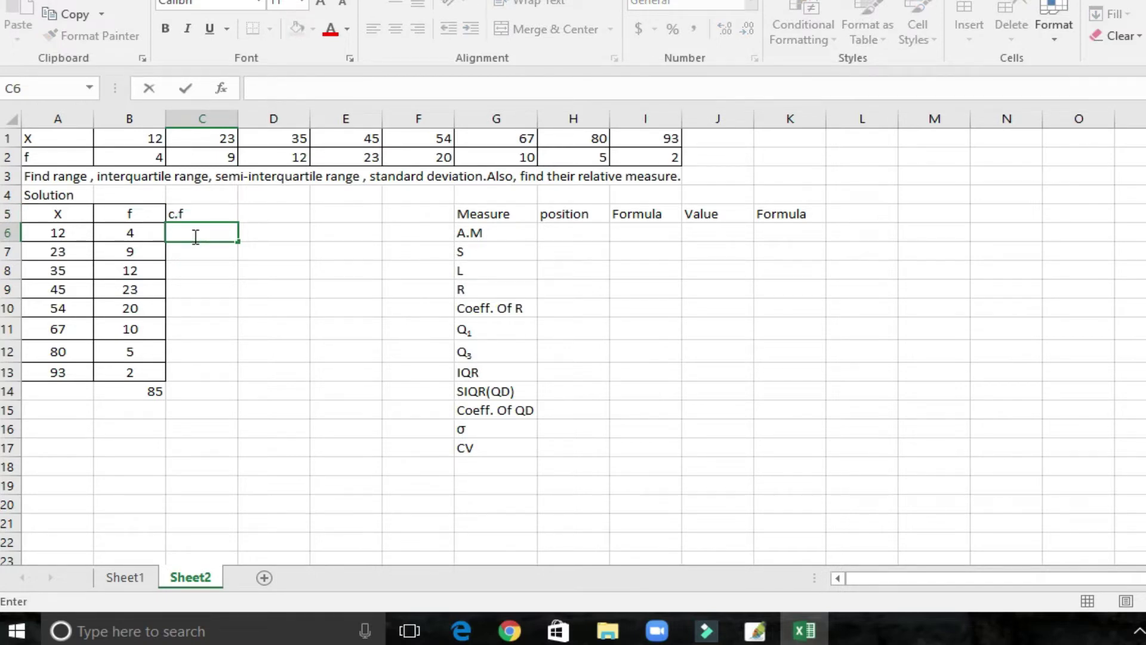
pyautogui.write('=')
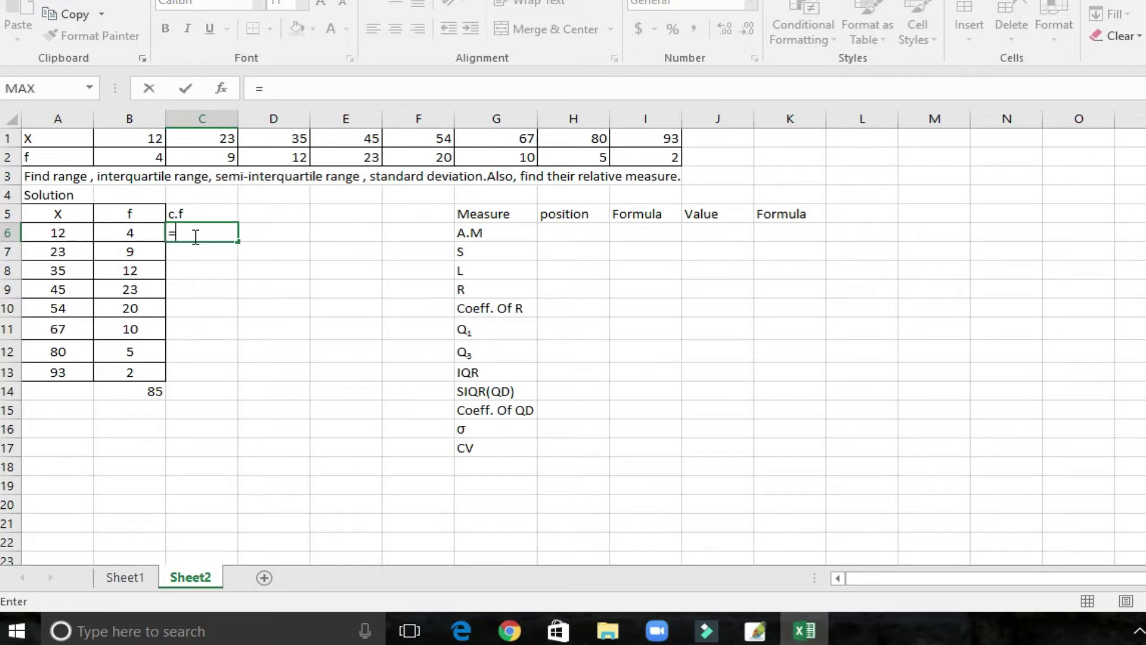
pyautogui.click(133, 232)
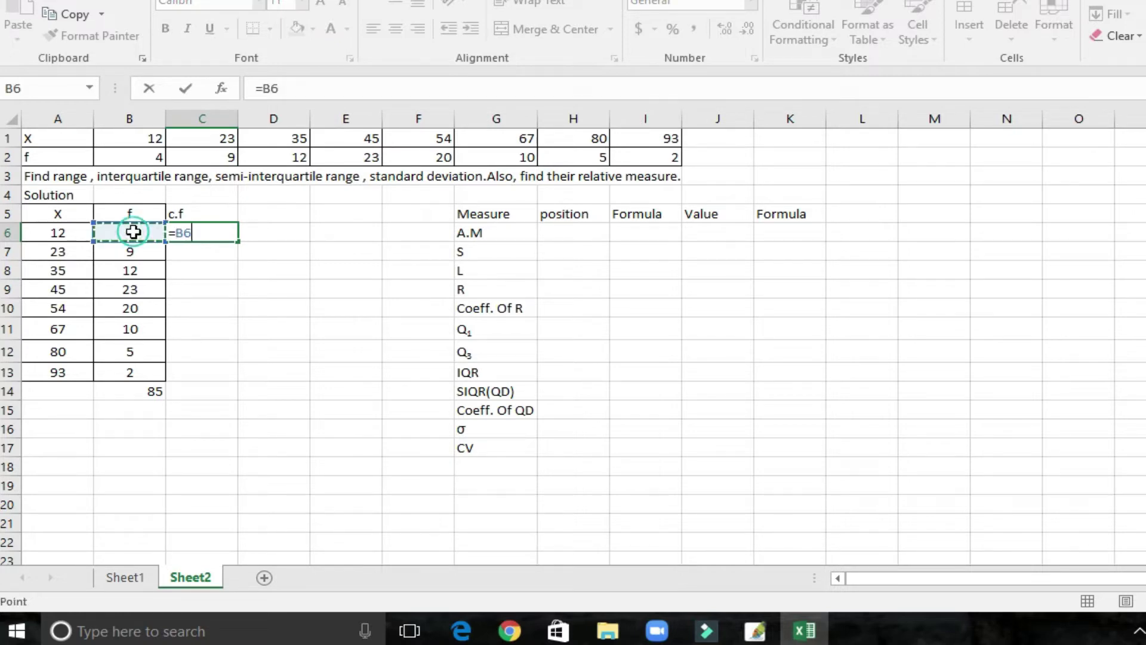
pyautogui.press('Return')
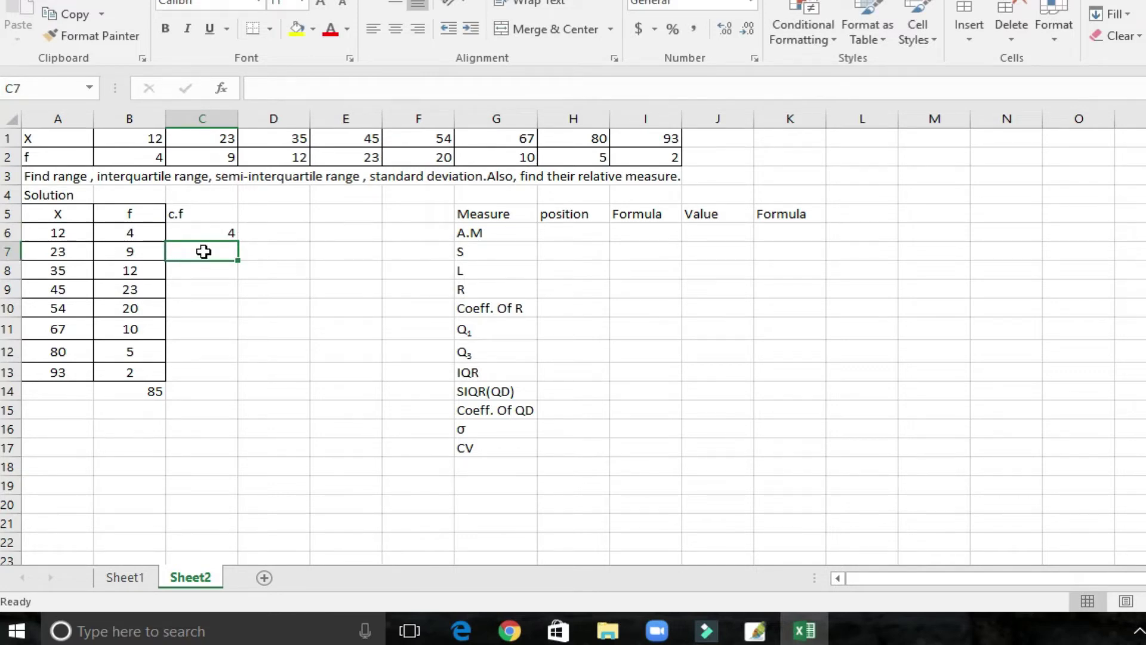
# - Enter the running total =C6+B7 in C7 and fill it down to C13
pyautogui.write('=')
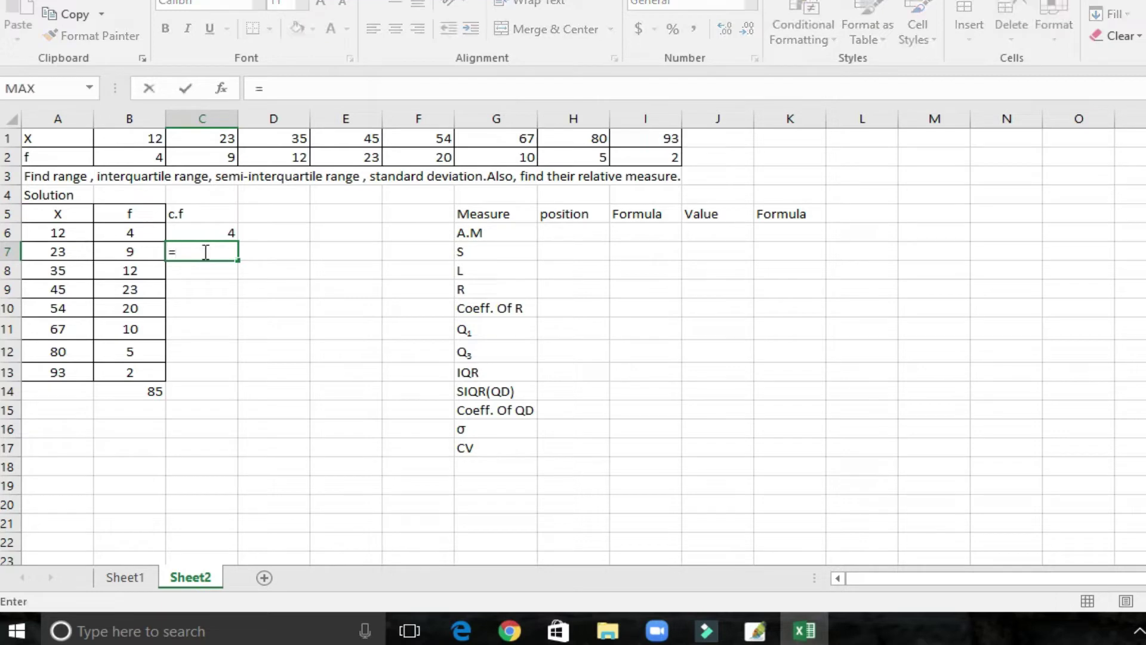
pyautogui.click(225, 231)
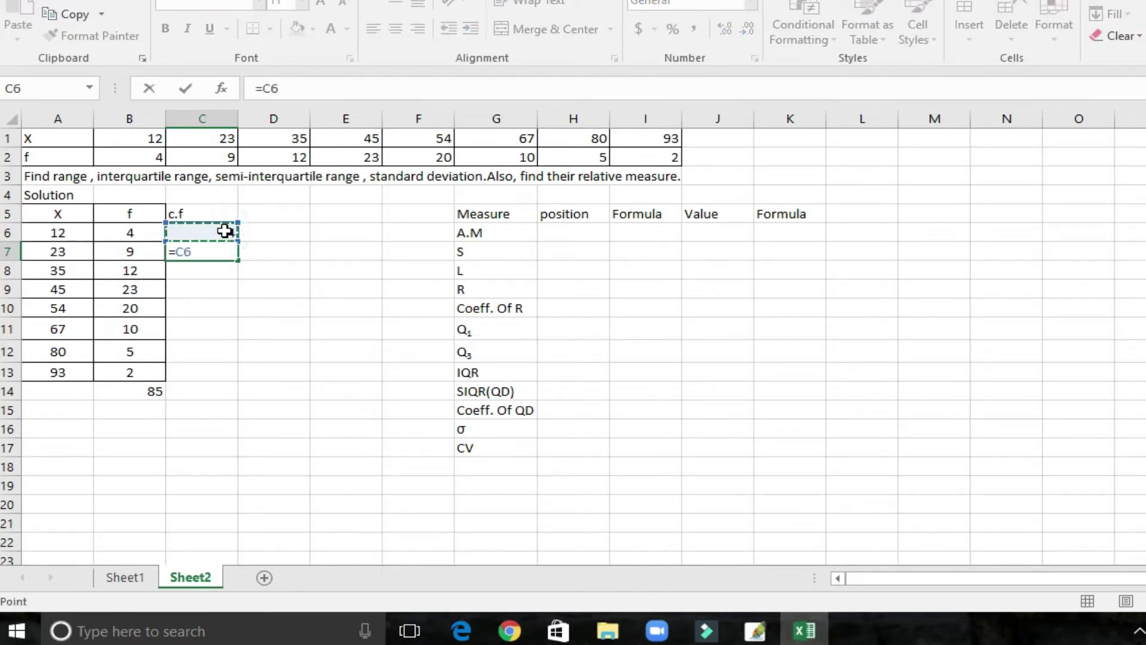
pyautogui.write('+')
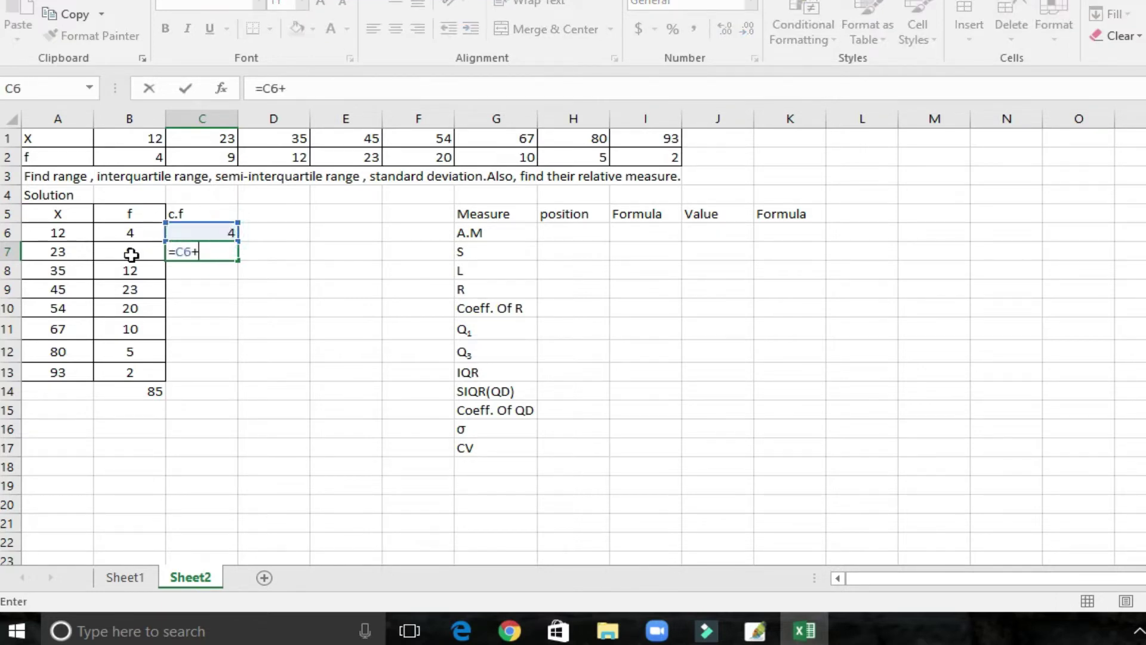
pyautogui.click(131, 255)
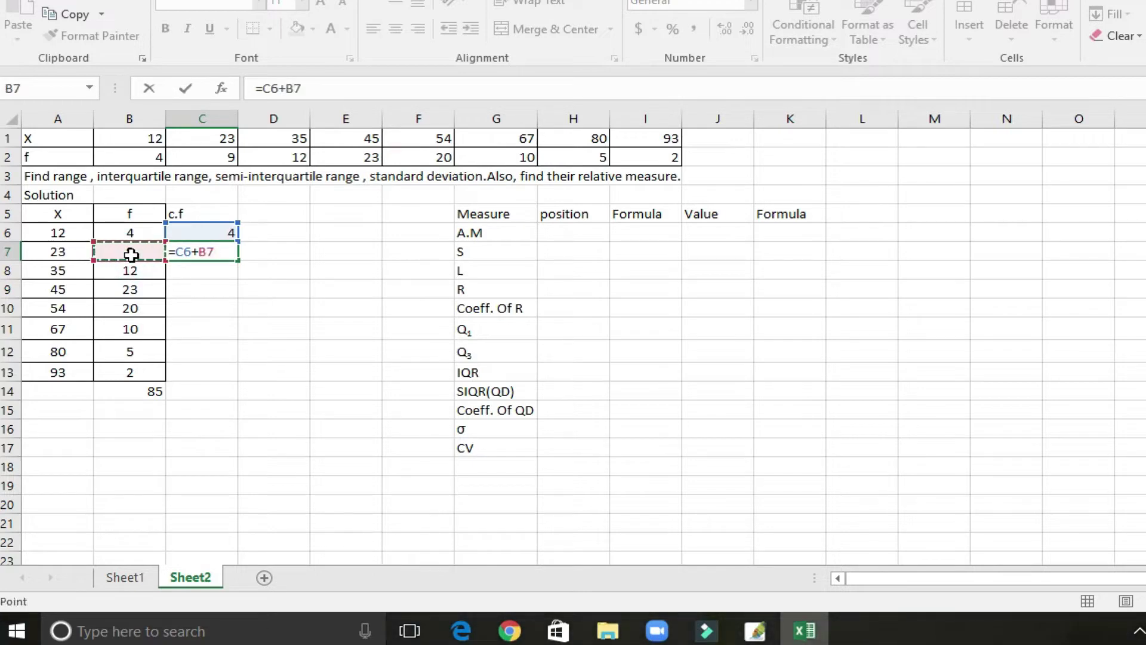
pyautogui.press('Return')
pyautogui.click(200, 254)
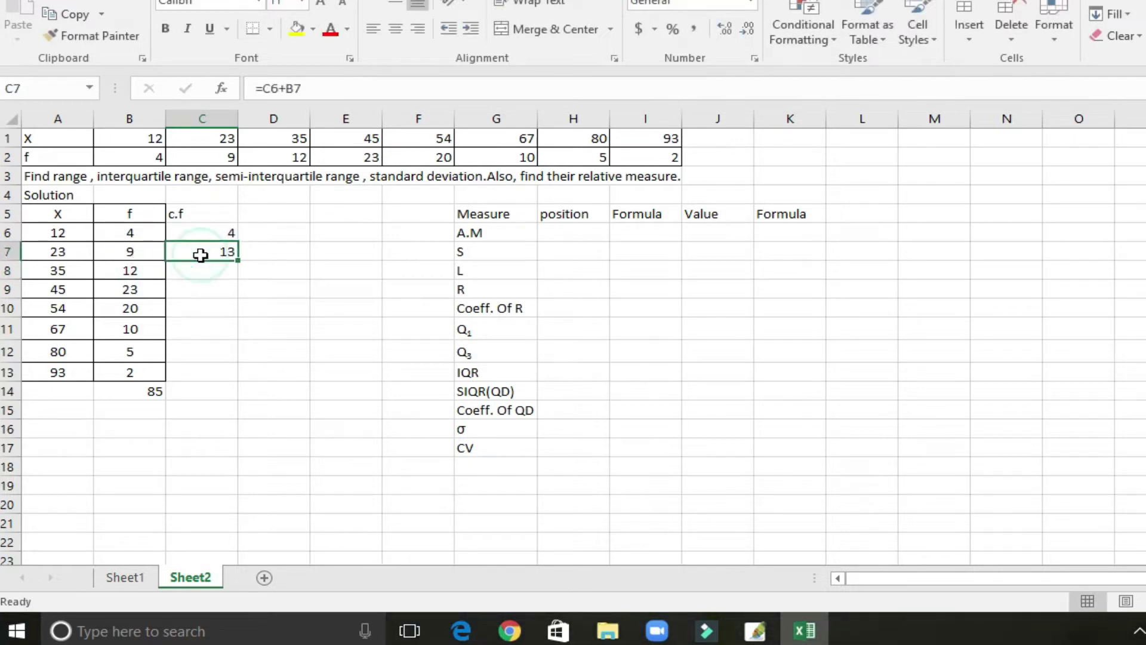
pyautogui.moveTo(237, 263); pyautogui.dragTo(233, 375)
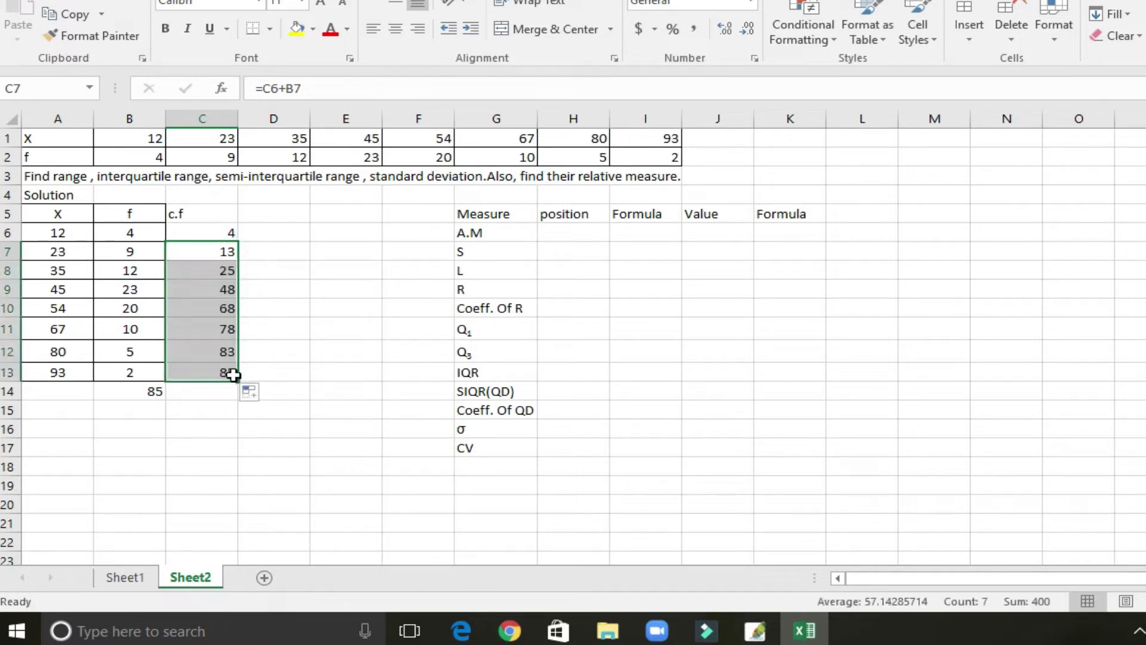
pyautogui.click(317, 330)
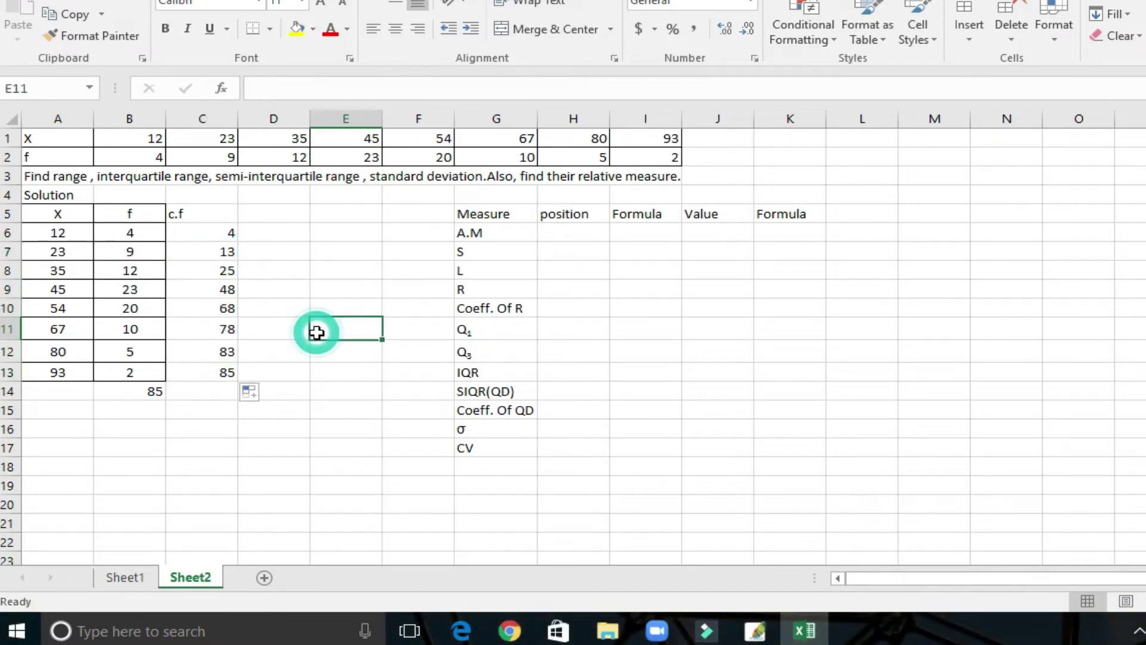
# - Give the c.f column C5:C13 all borders and centre its values
pyautogui.moveTo(179, 213); pyautogui.dragTo(219, 375)
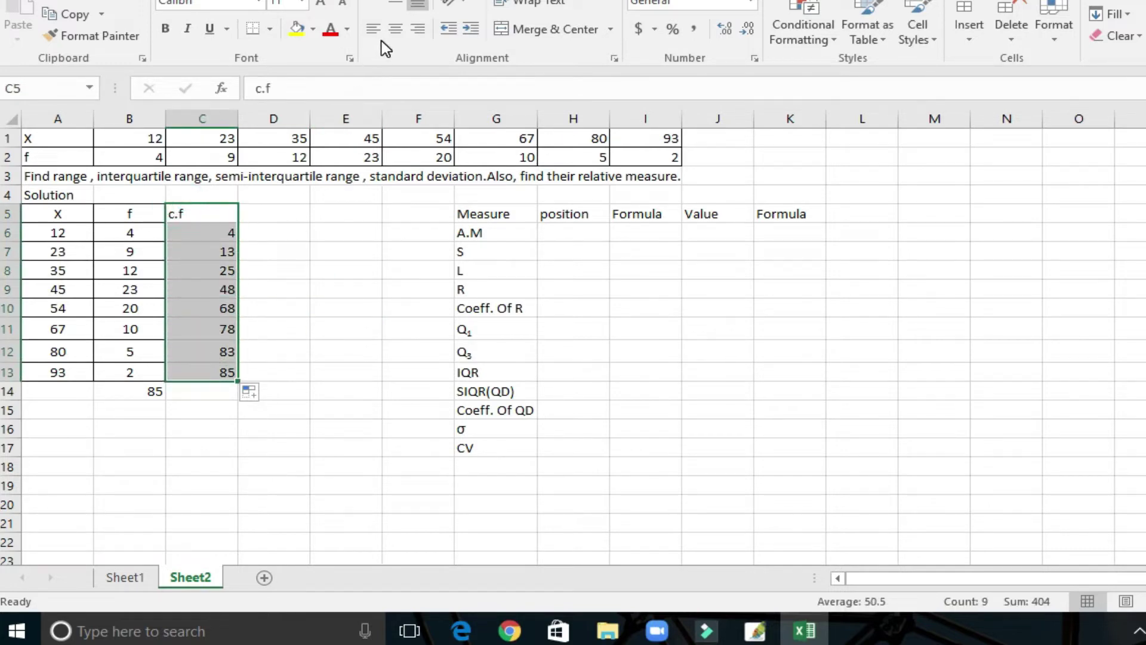
pyautogui.click(270, 28)
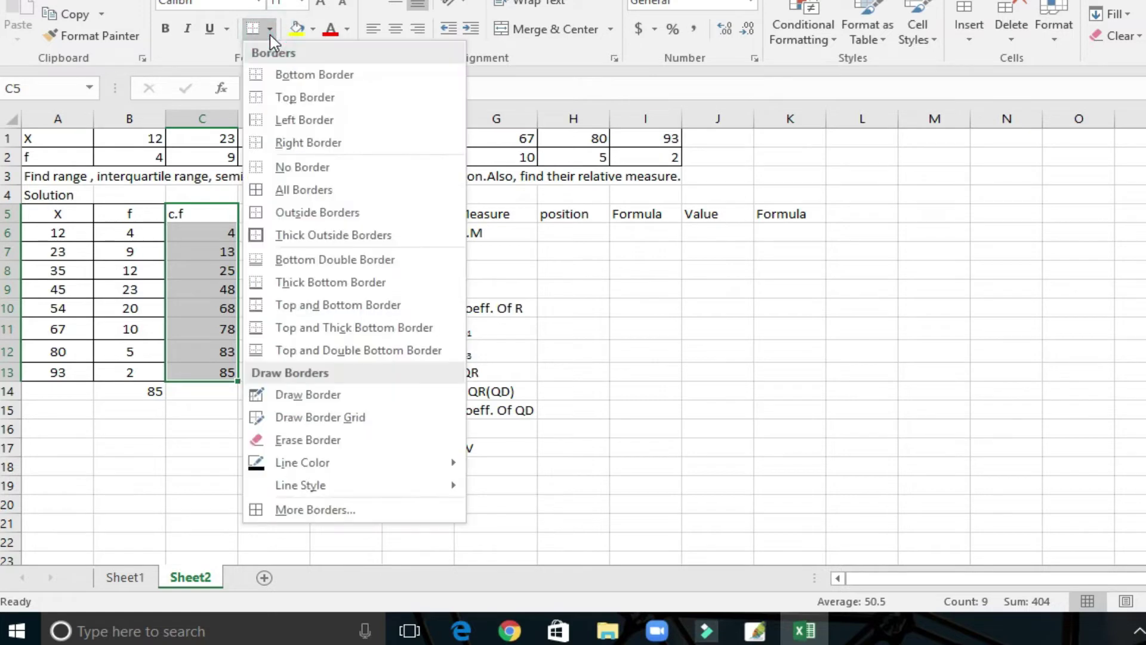
pyautogui.click(267, 196)
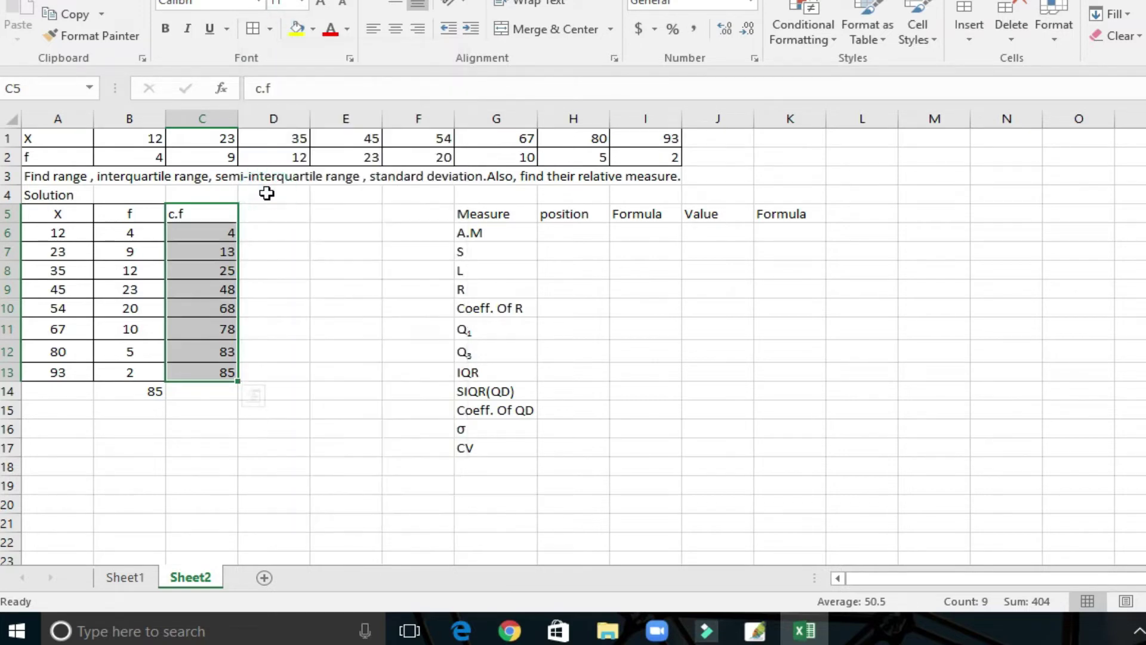
pyautogui.click(395, 32)
pyautogui.click(300, 308)
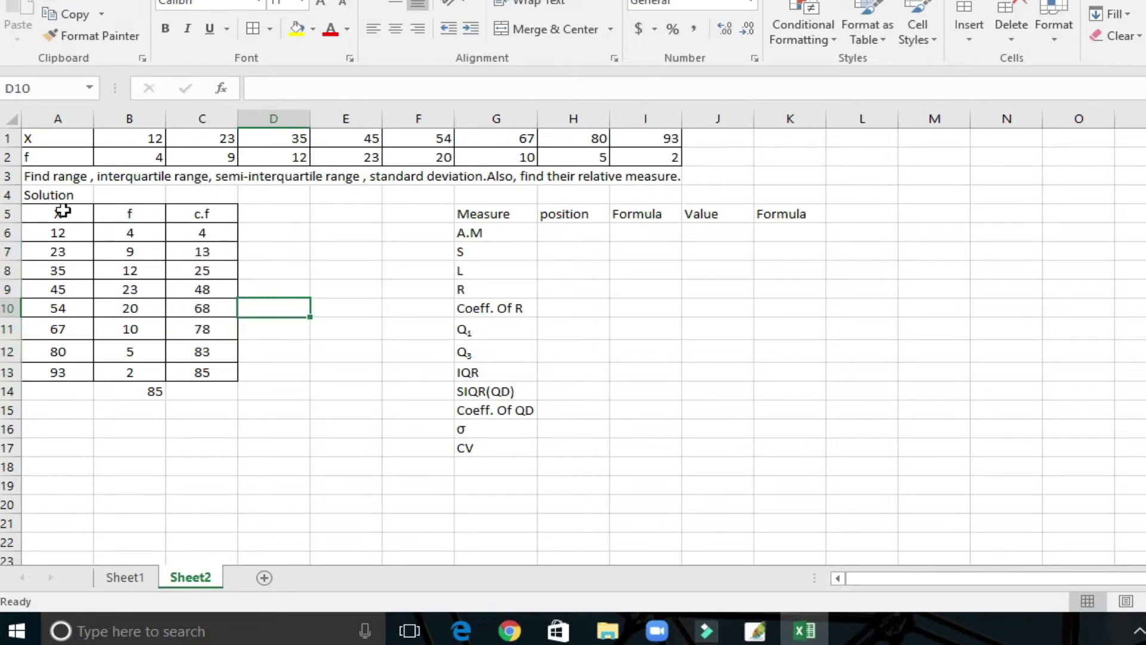
pyautogui.moveTo(57, 213); pyautogui.dragTo(200, 206)
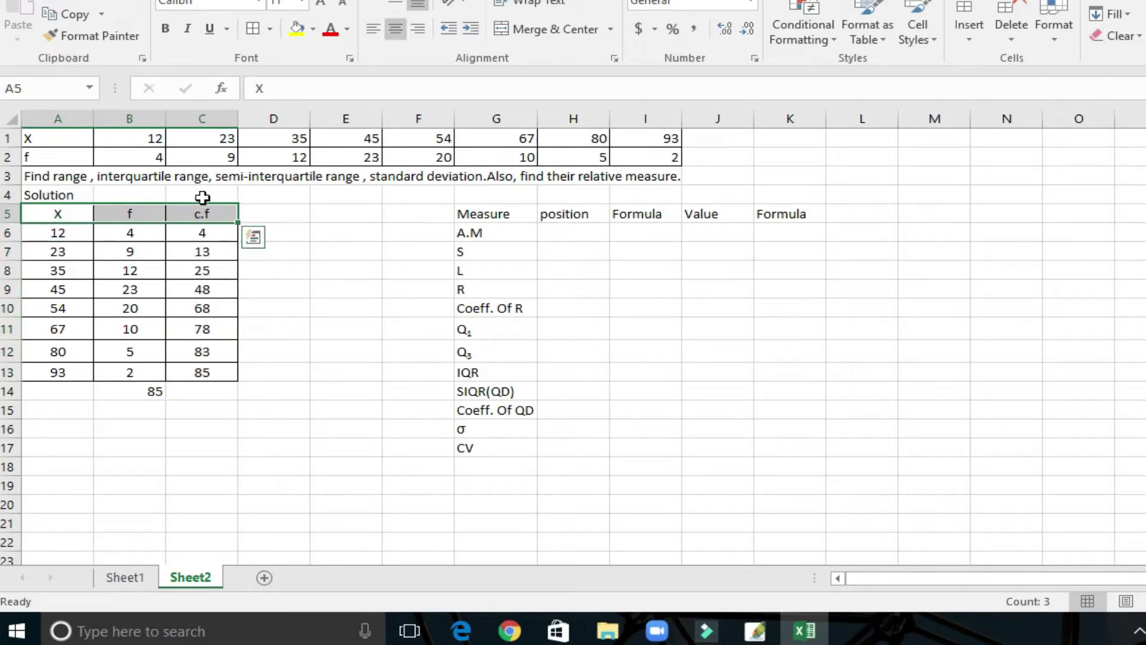
# - Bold the X, f, c.f headings and enter =SUMPRODUCT(B6:B13,A6:A13)/B14 in J6, giving 47.6
pyautogui.click(169, 28)
pyautogui.click(313, 326)
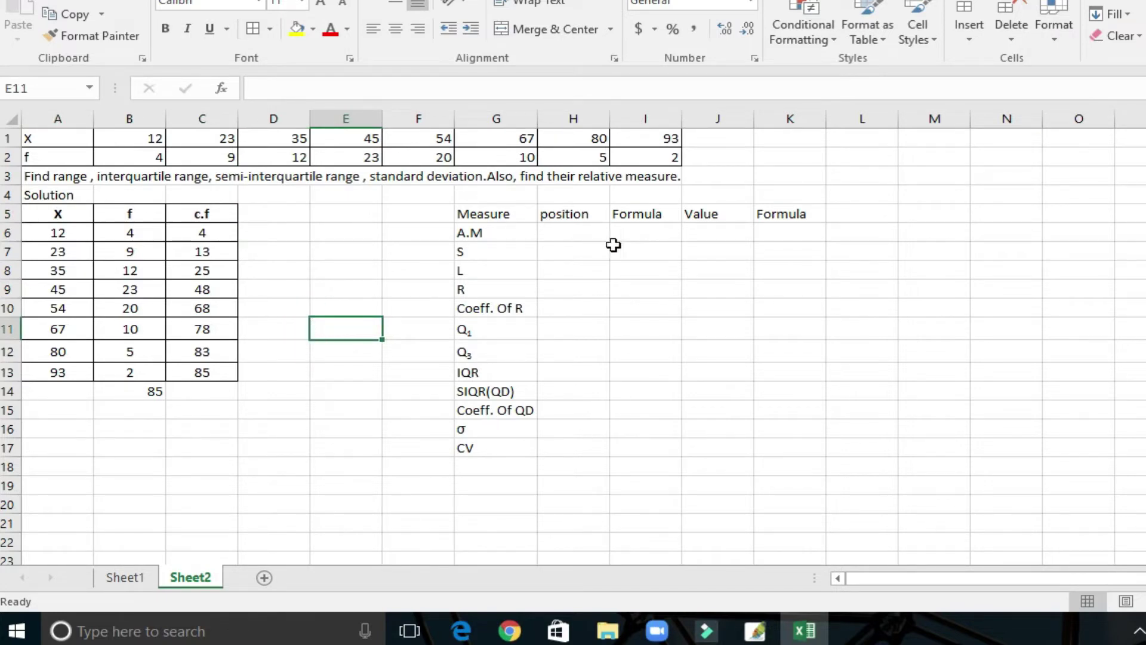
pyautogui.click(719, 235)
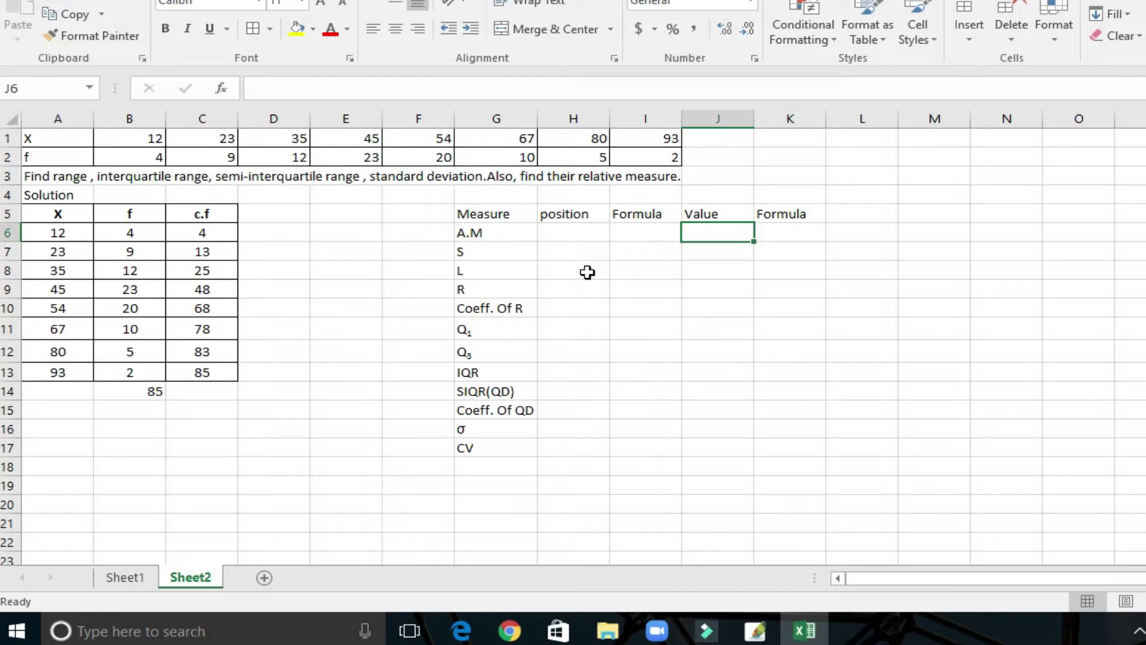
pyautogui.write('=')
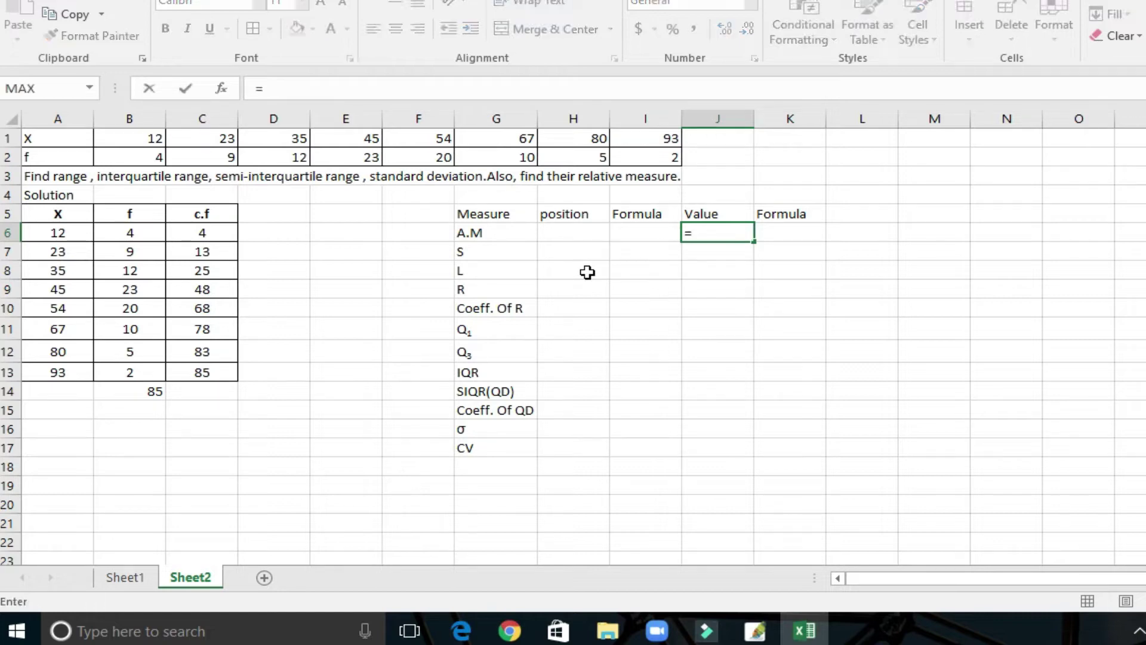
pyautogui.write('su')
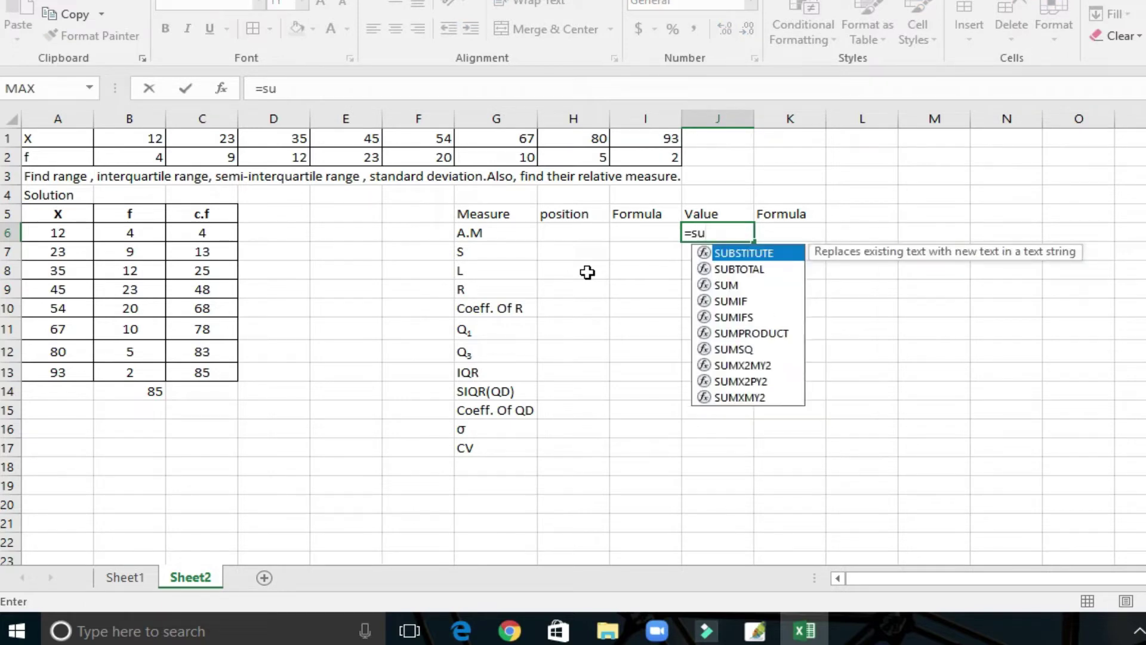
pyautogui.doubleClick(752, 332)
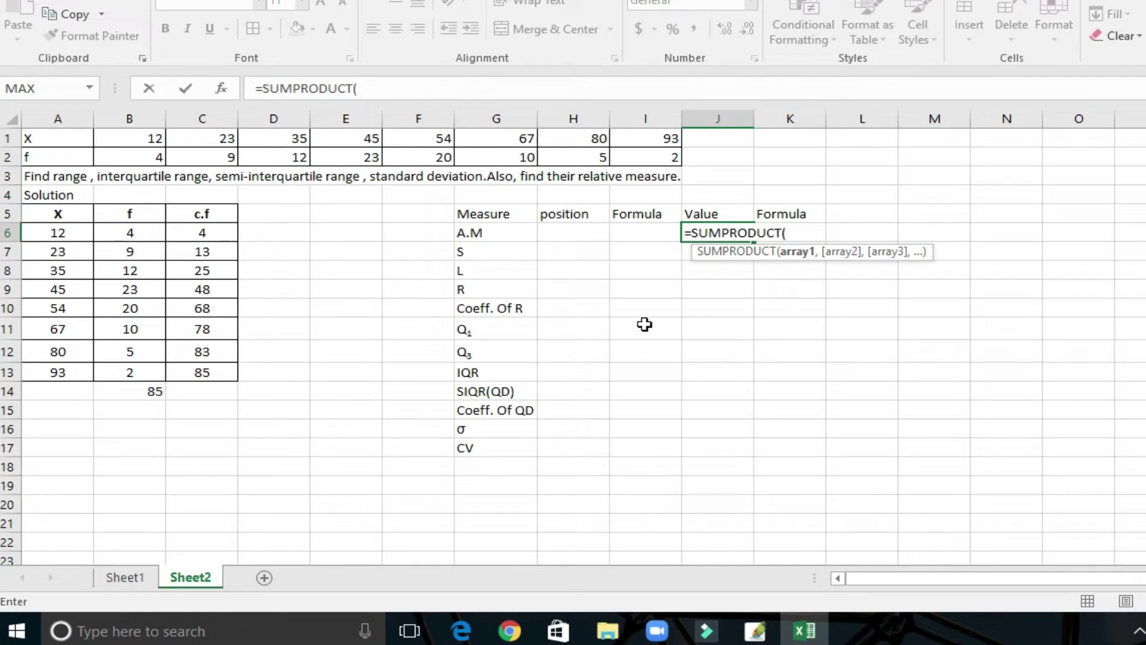
pyautogui.moveTo(132, 234); pyautogui.dragTo(141, 374)
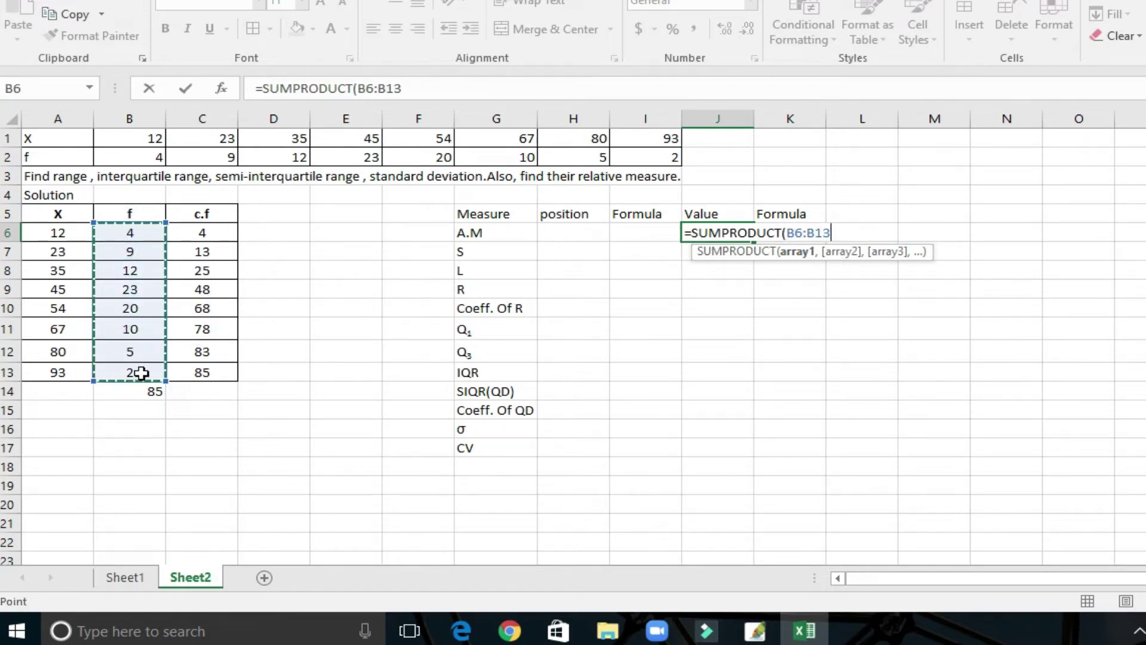
pyautogui.write(',')
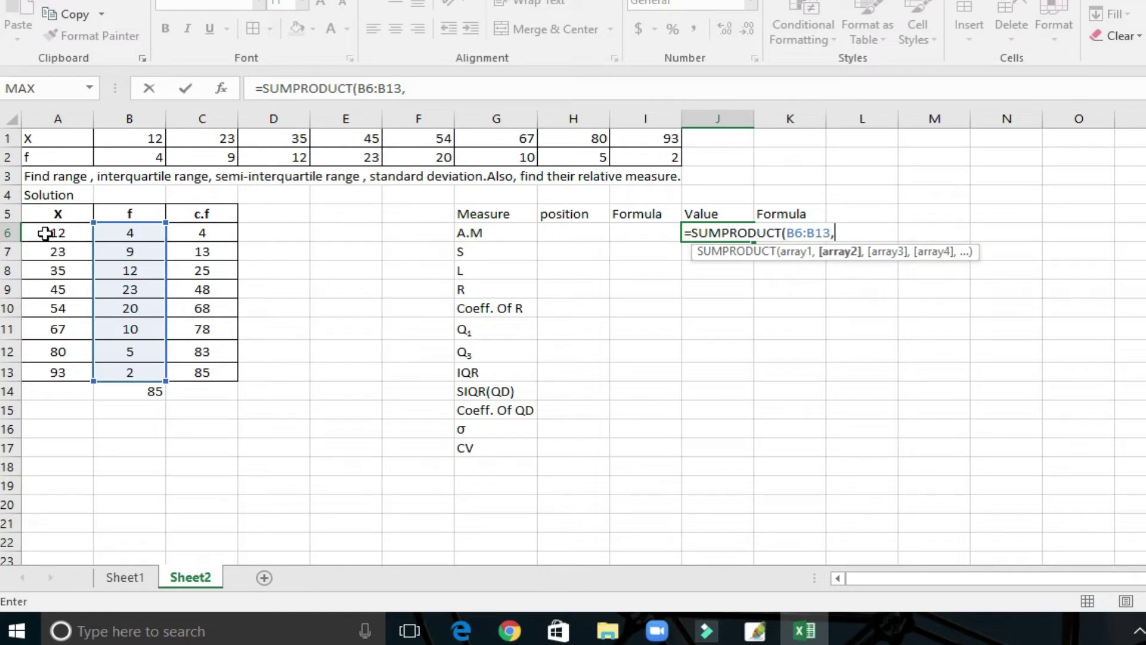
pyautogui.moveTo(52, 232); pyautogui.dragTo(51, 371)
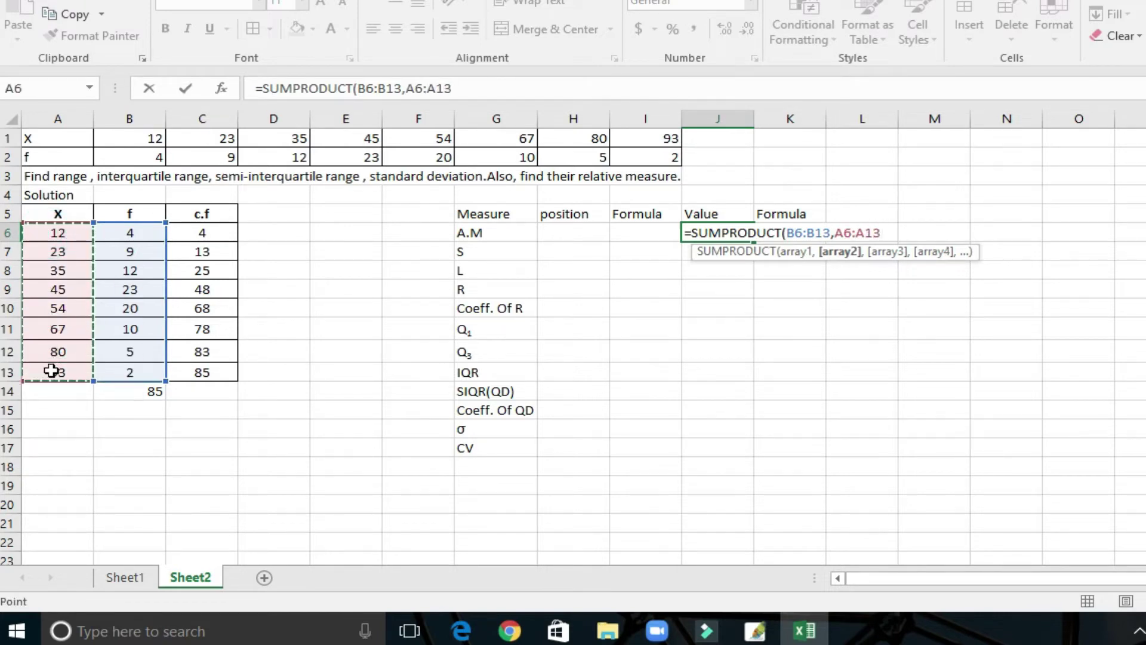
pyautogui.write(')/')
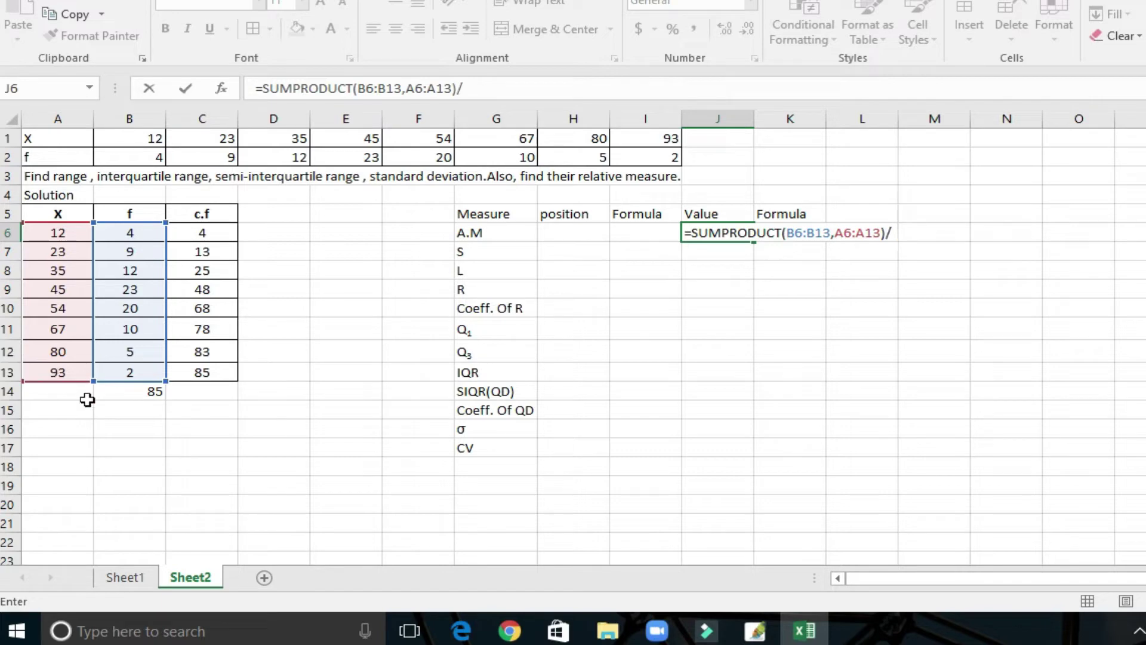
pyautogui.click(149, 394)
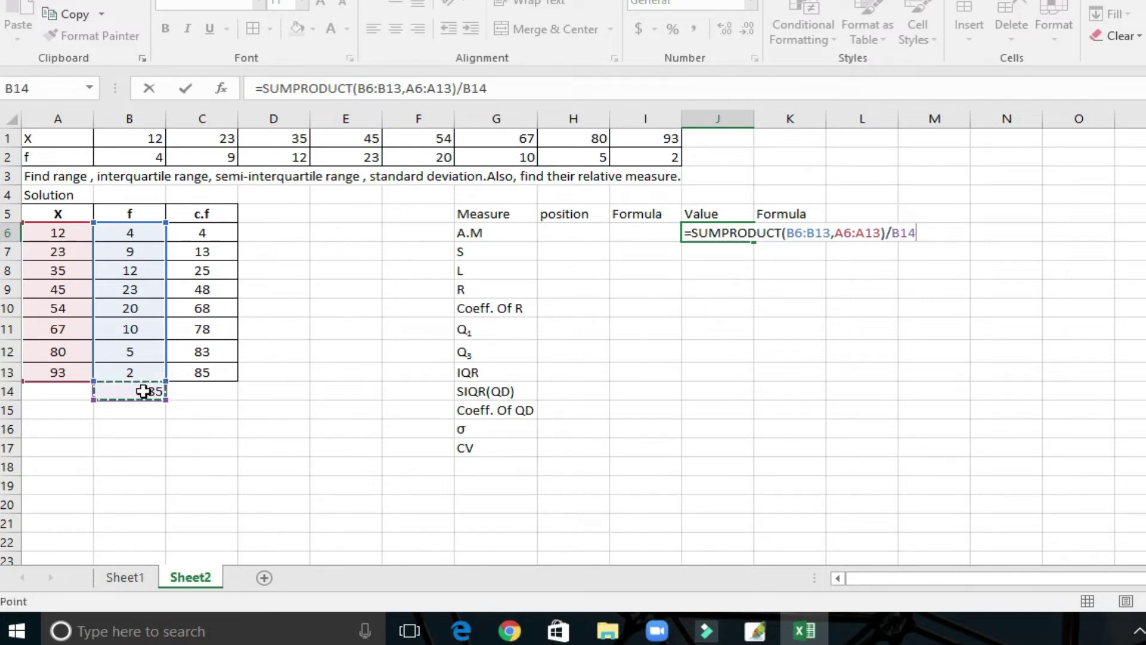
pyautogui.press('Return')
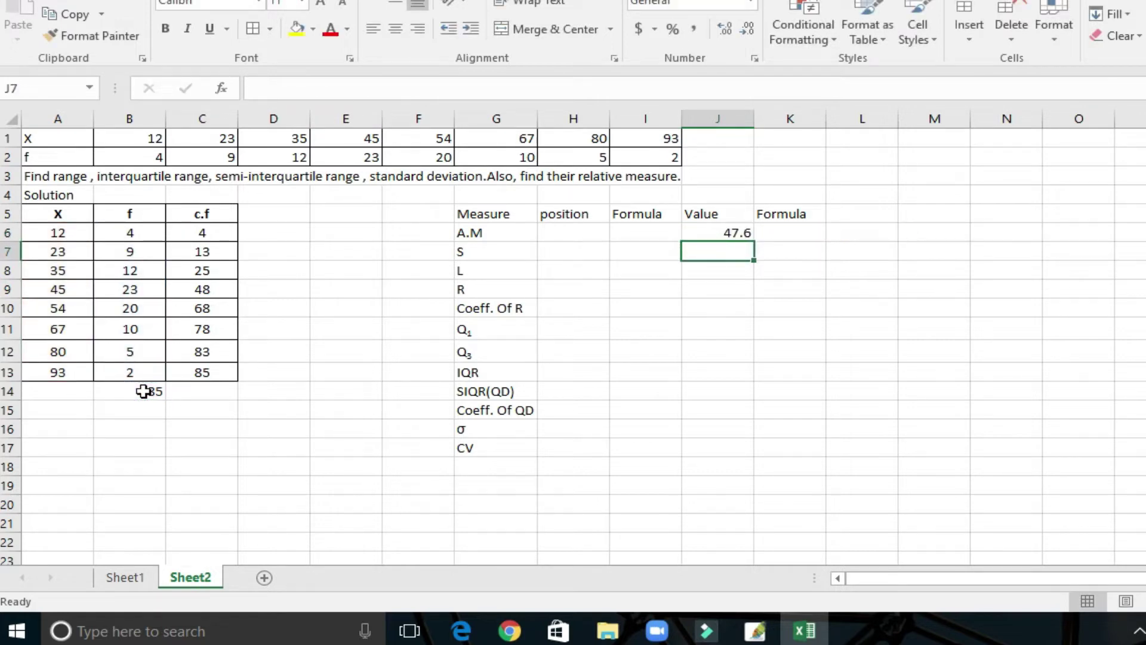
# - Write the mean formula as text in K6 by pasting it after an apostrophe
pyautogui.click(192, 580)
pyautogui.click(726, 233)
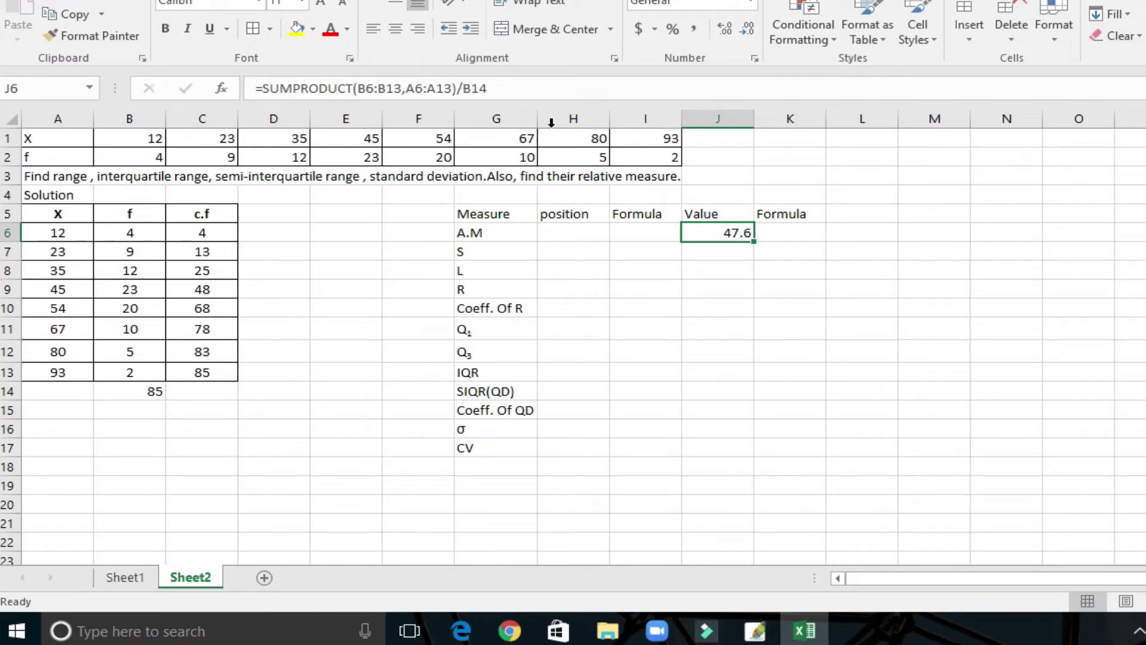
pyautogui.moveTo(489, 86); pyautogui.dragTo(248, 85)
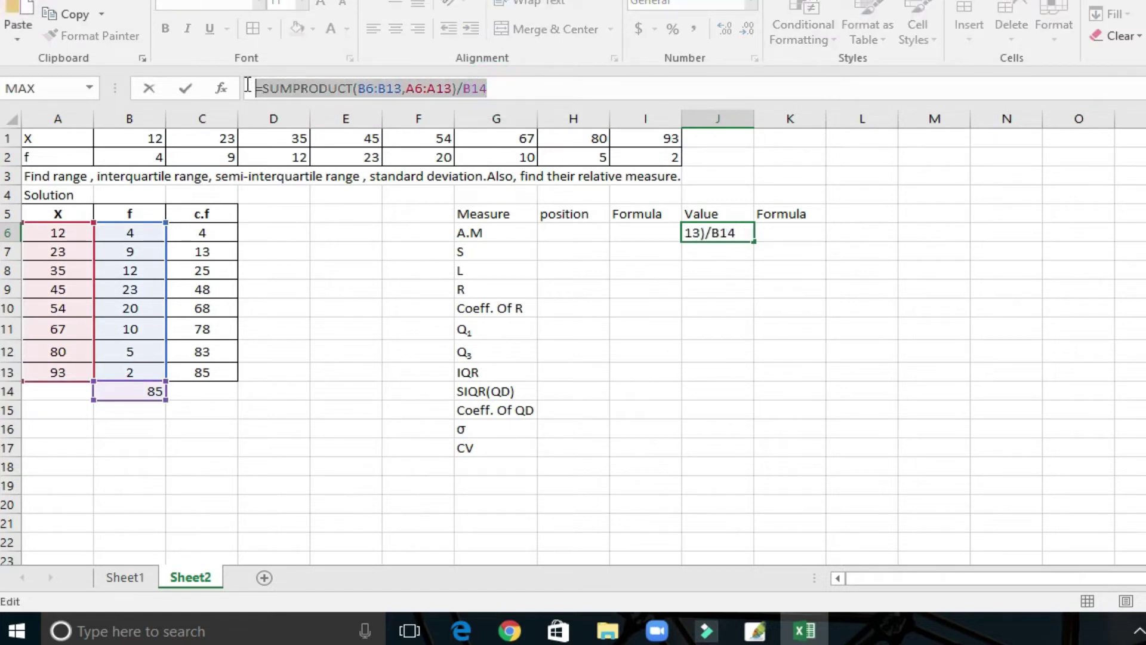
pyautogui.click(149, 90)
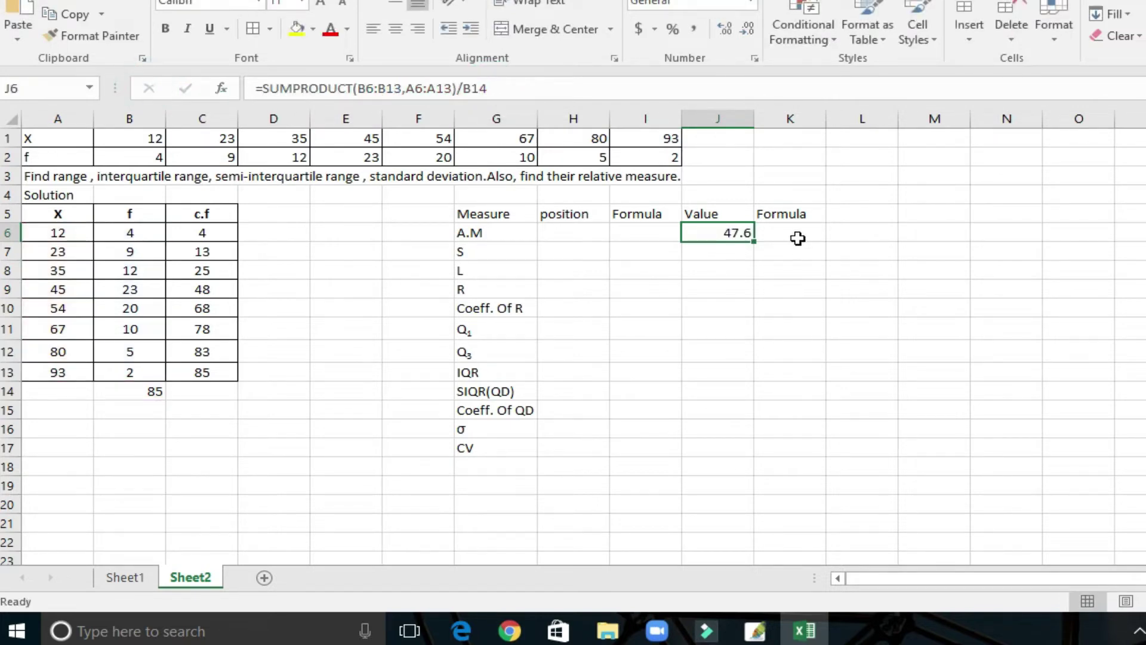
pyautogui.click(789, 229)
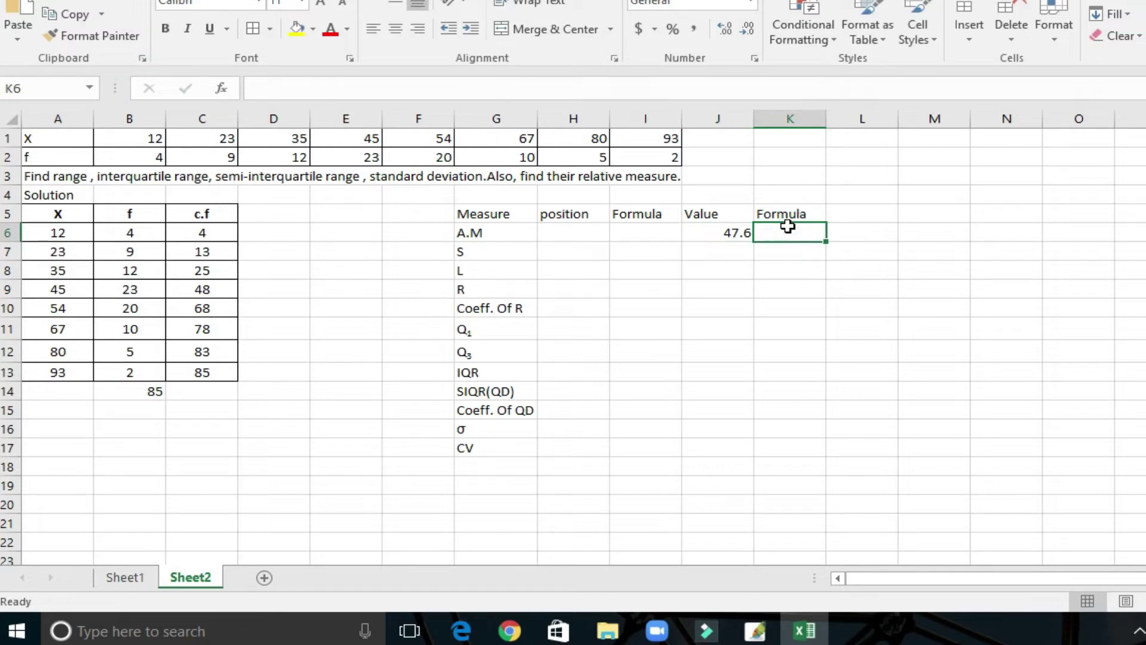
pyautogui.write("'")
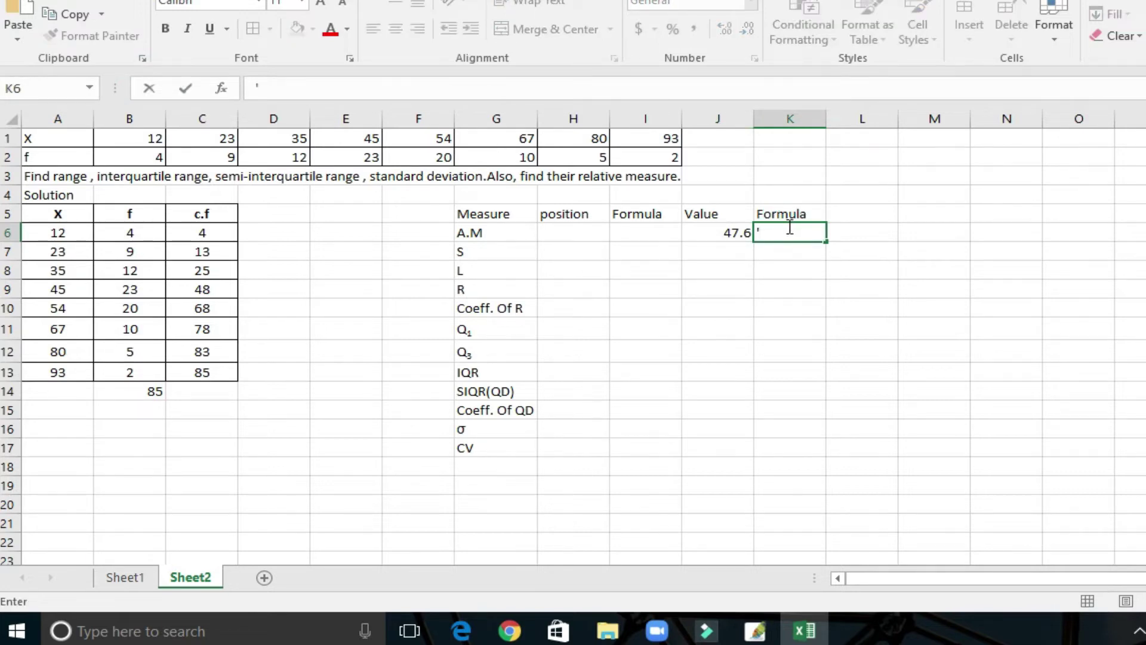
pyautogui.write('=SUMPRODUCT(B6:B13,A6:A13)/B14')
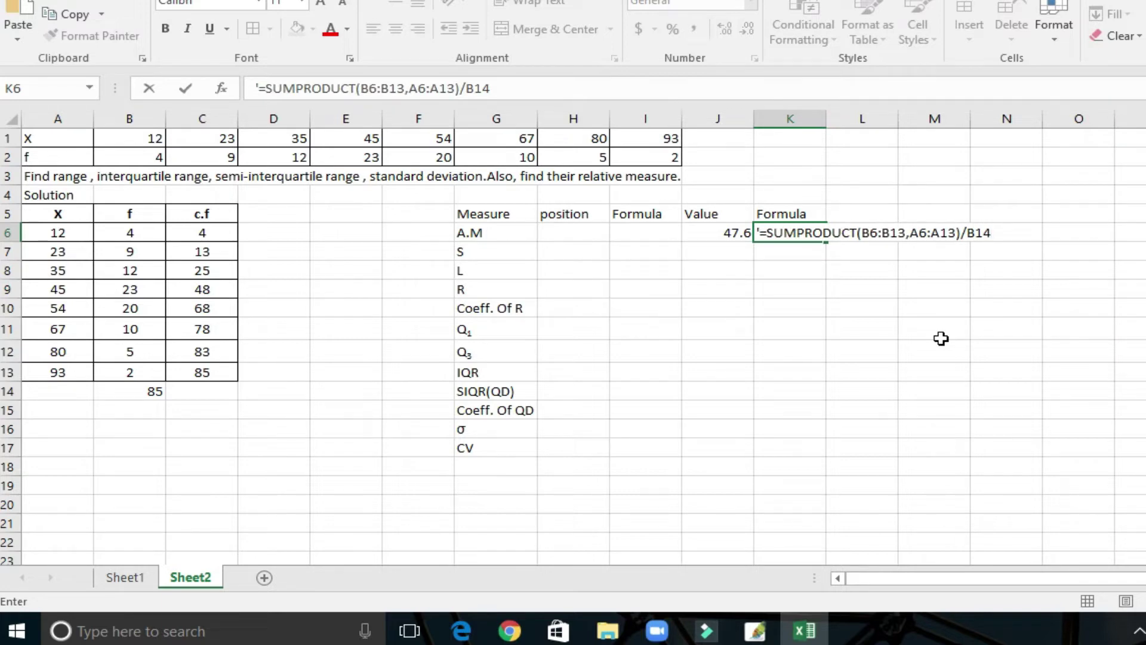
pyautogui.press('Return')
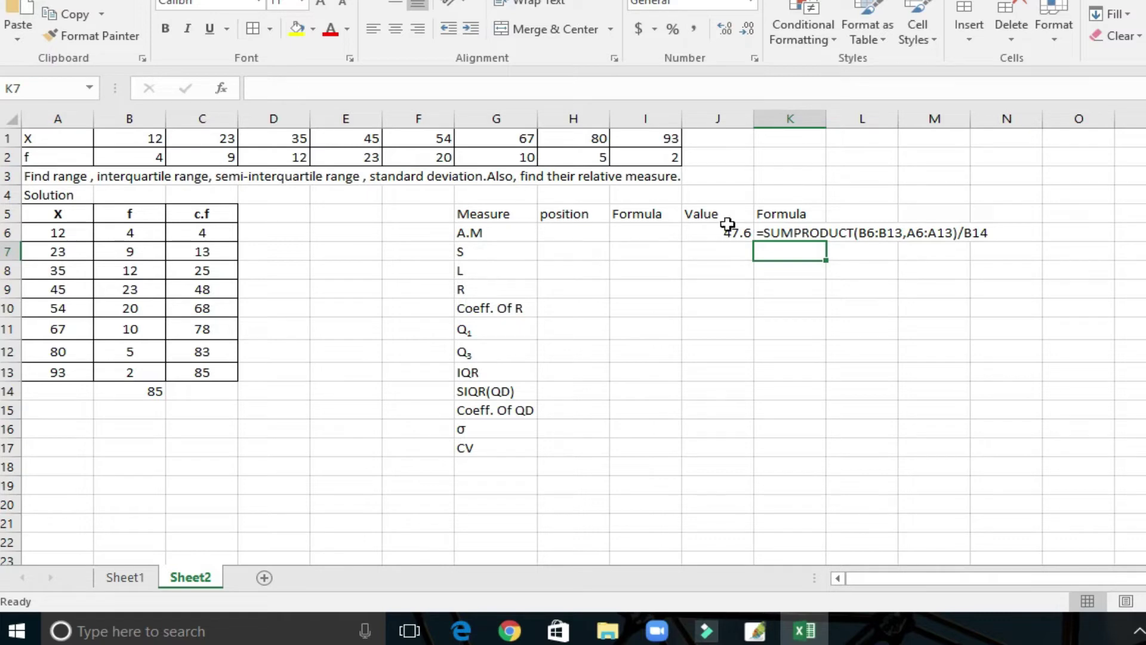
# - Enter =MIN(A6:A13) in J7, giving the smallest value 12
pyautogui.click(722, 258)
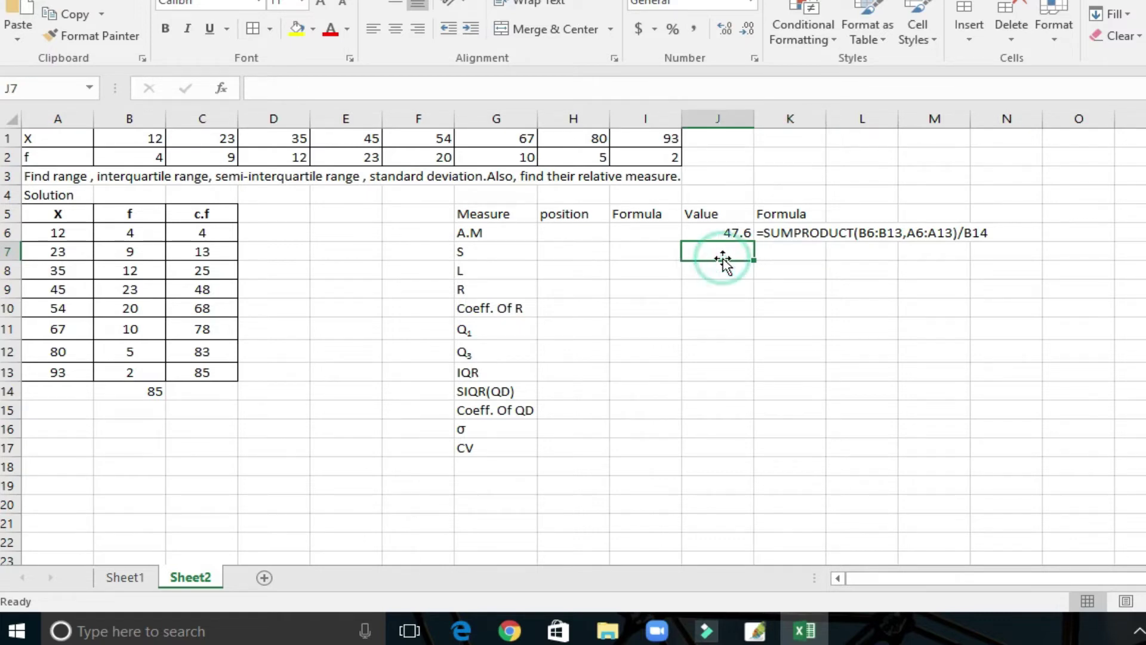
pyautogui.write('=')
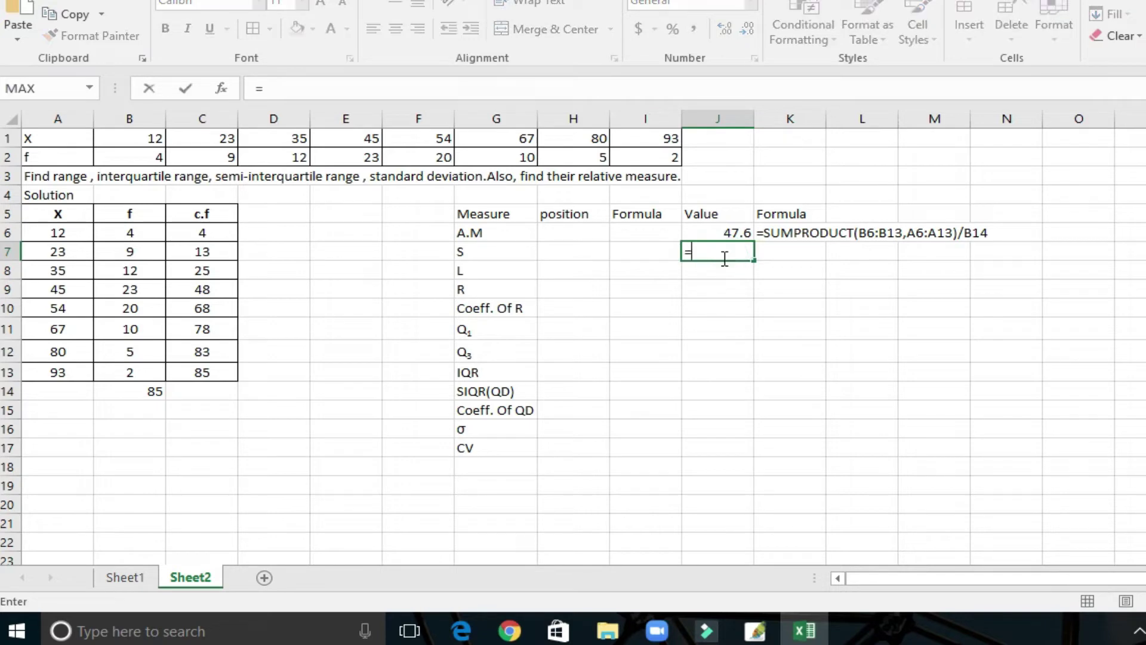
pyautogui.write('min')
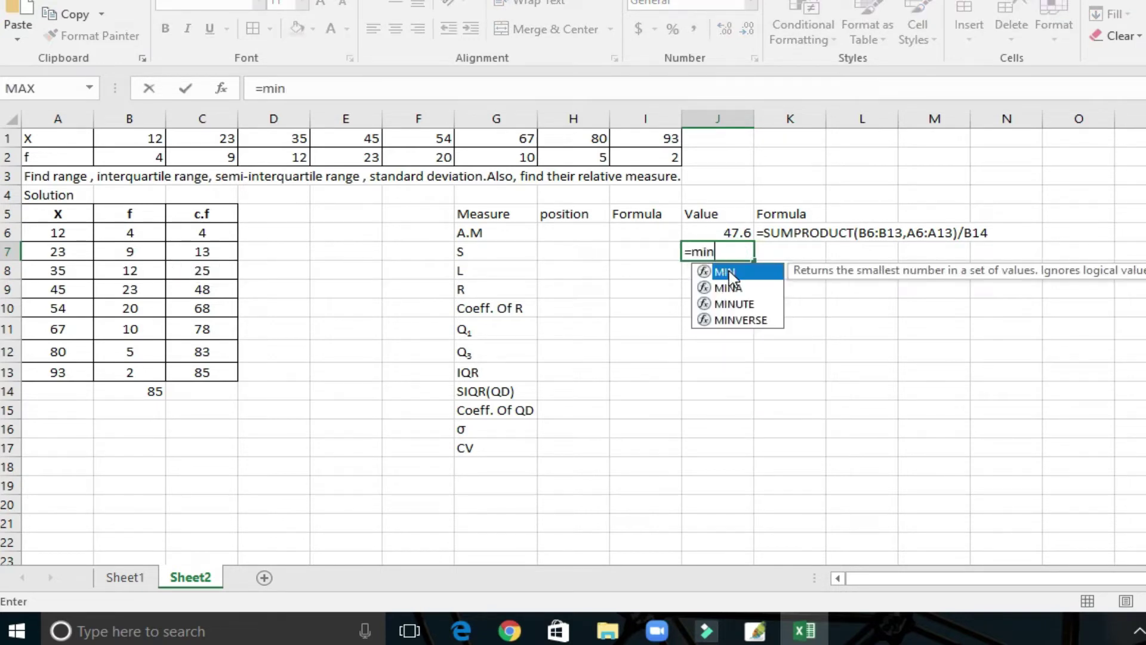
pyautogui.doubleClick(729, 273)
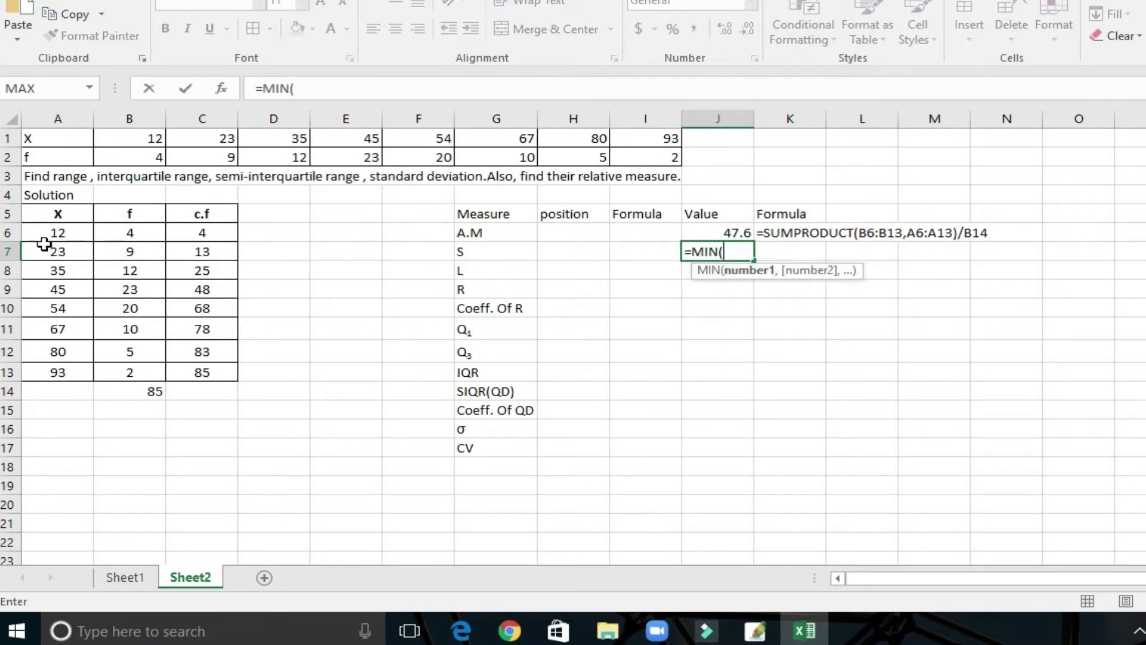
pyautogui.moveTo(45, 236); pyautogui.dragTo(51, 371)
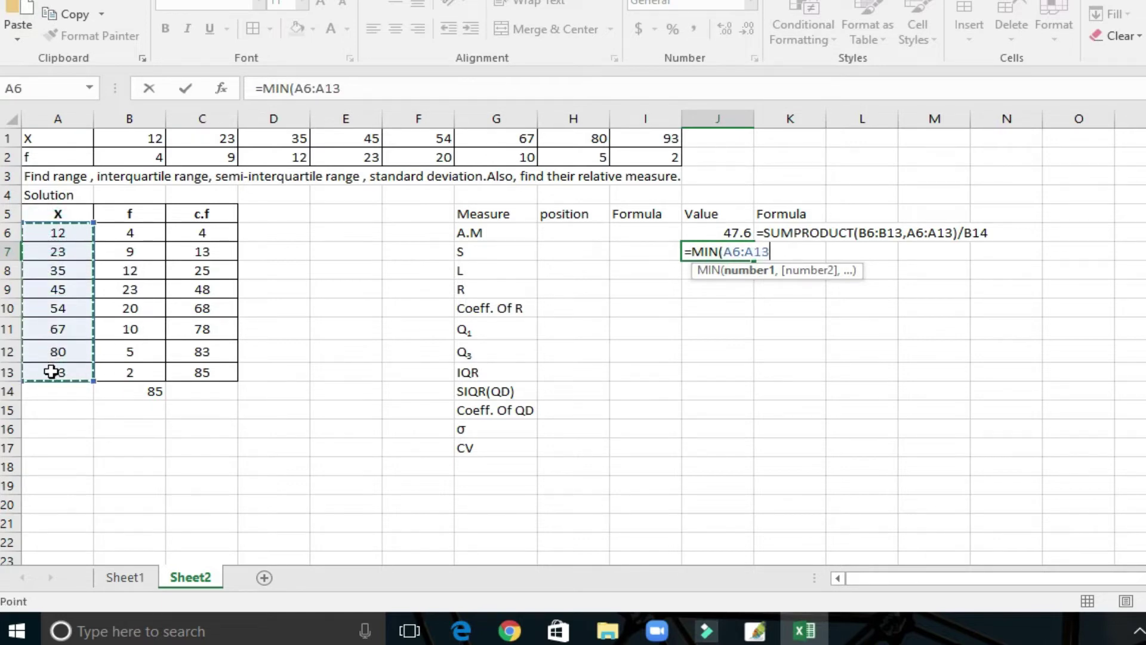
pyautogui.write(')')
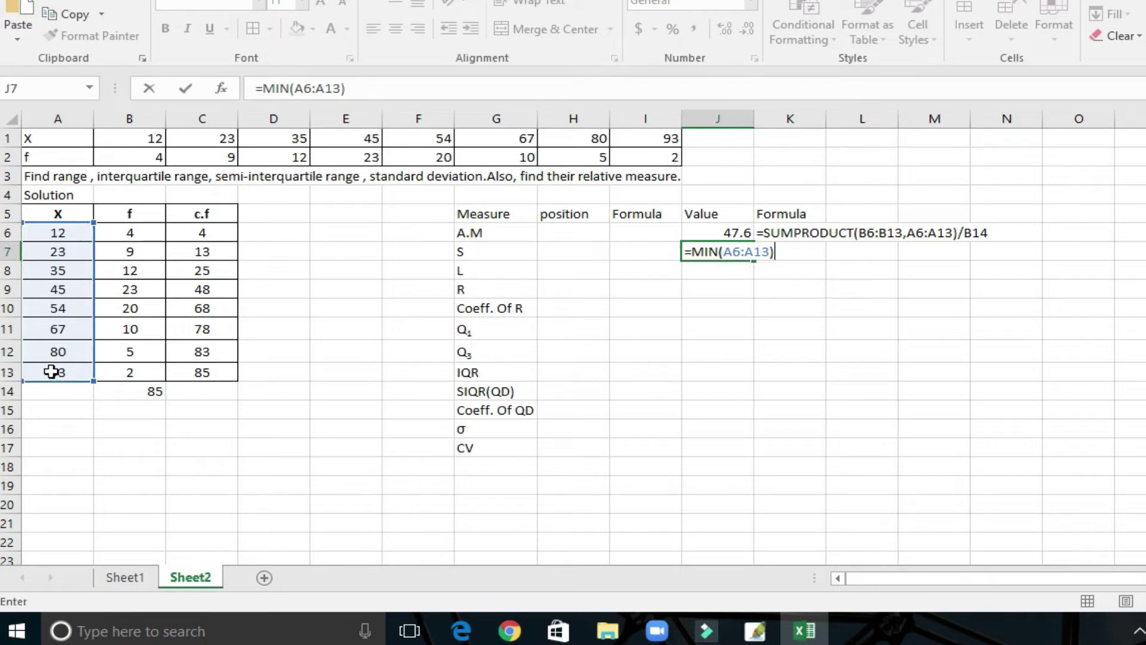
pyautogui.press('Return')
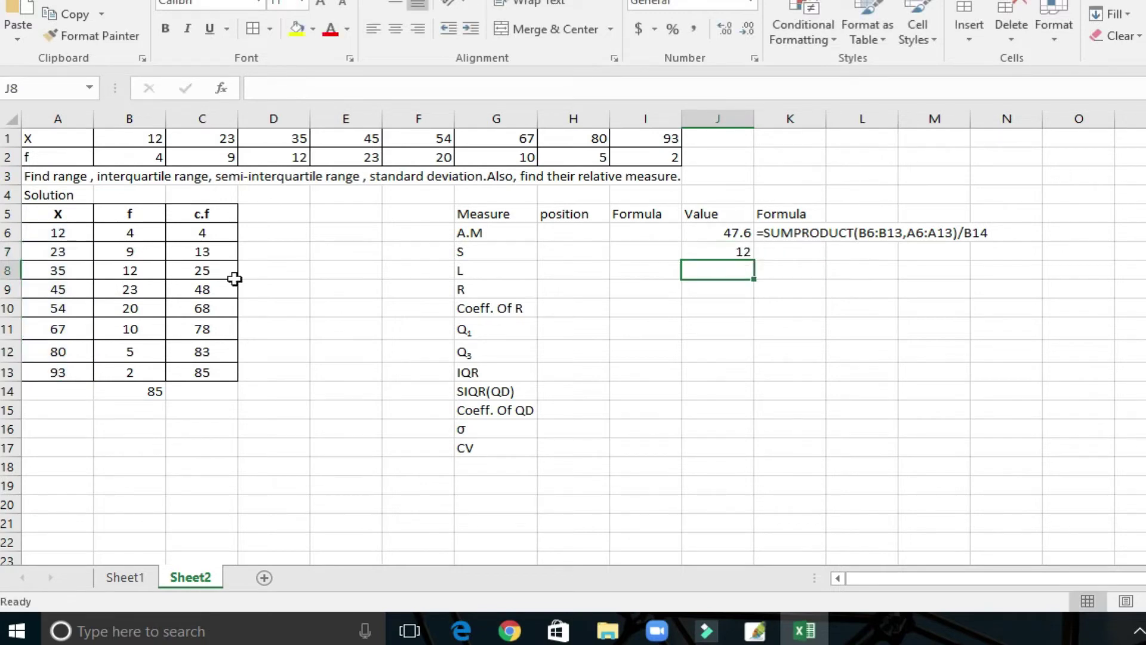
# - Write the formula =MIN(A6:A13) as text in K7
pyautogui.click(718, 250)
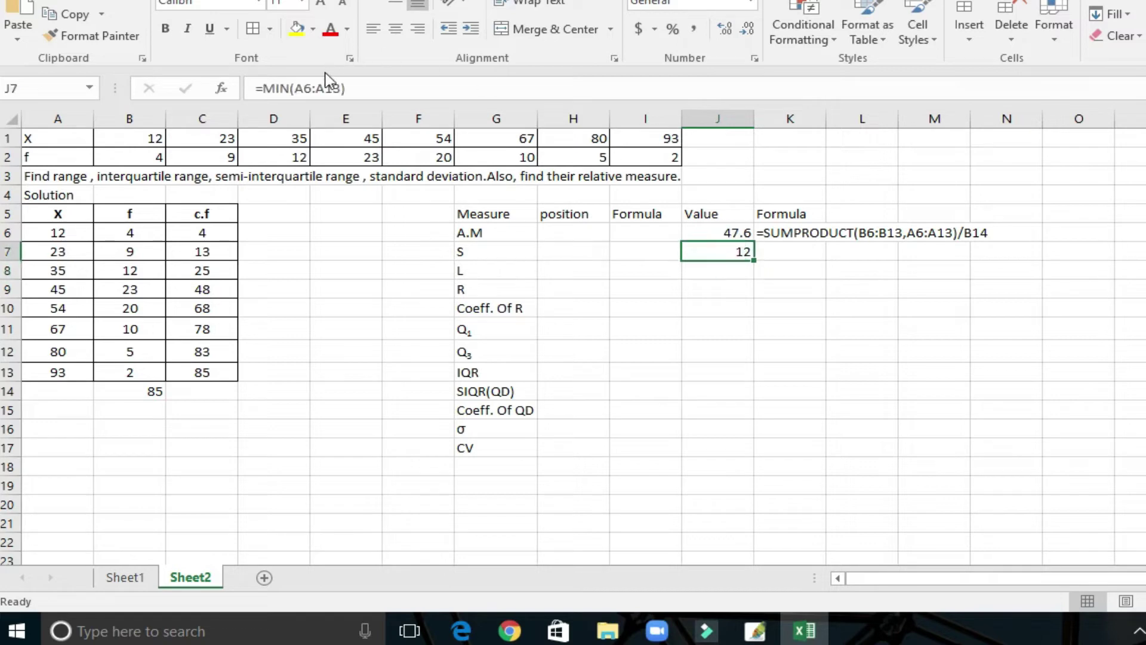
pyautogui.moveTo(351, 87); pyautogui.dragTo(216, 96)
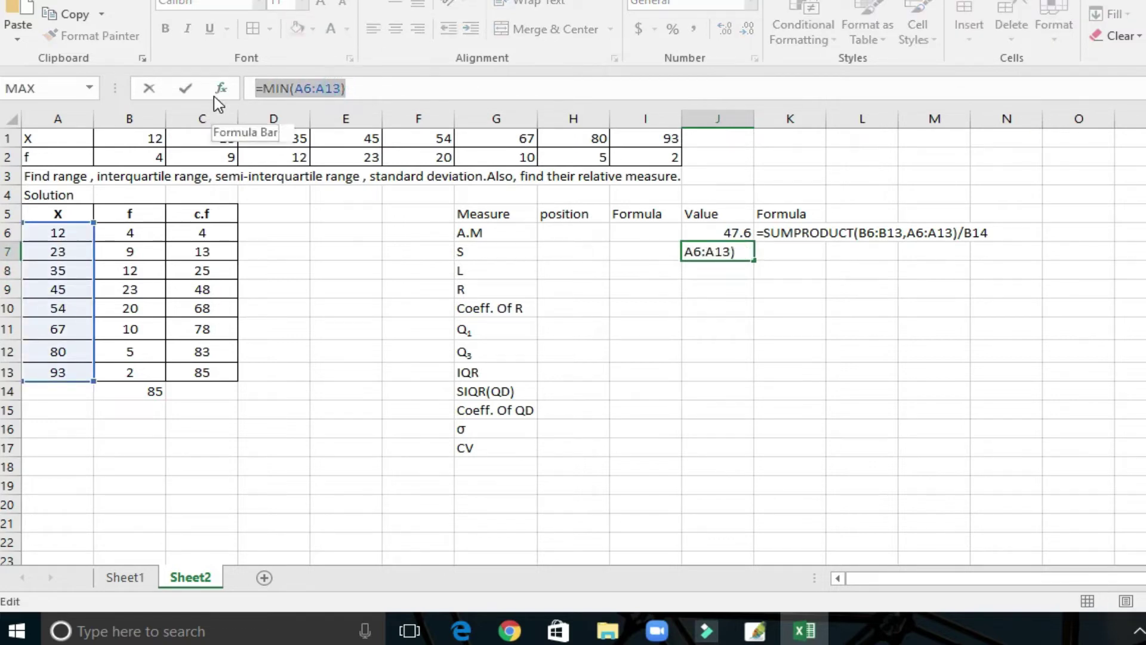
pyautogui.click(149, 89)
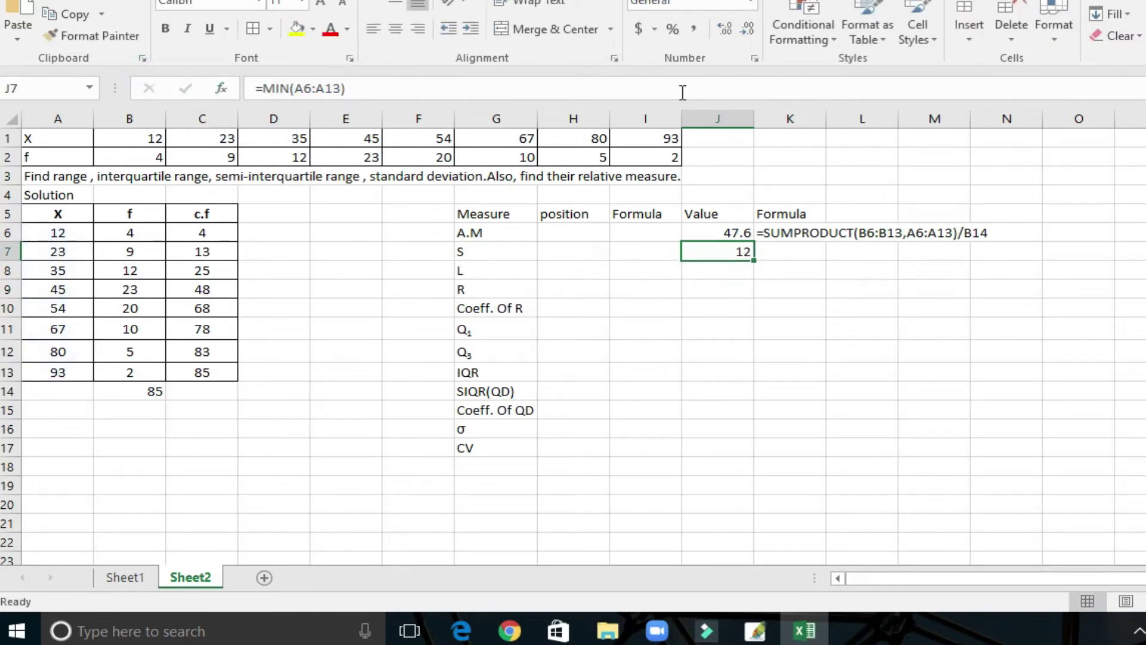
pyautogui.click(796, 252)
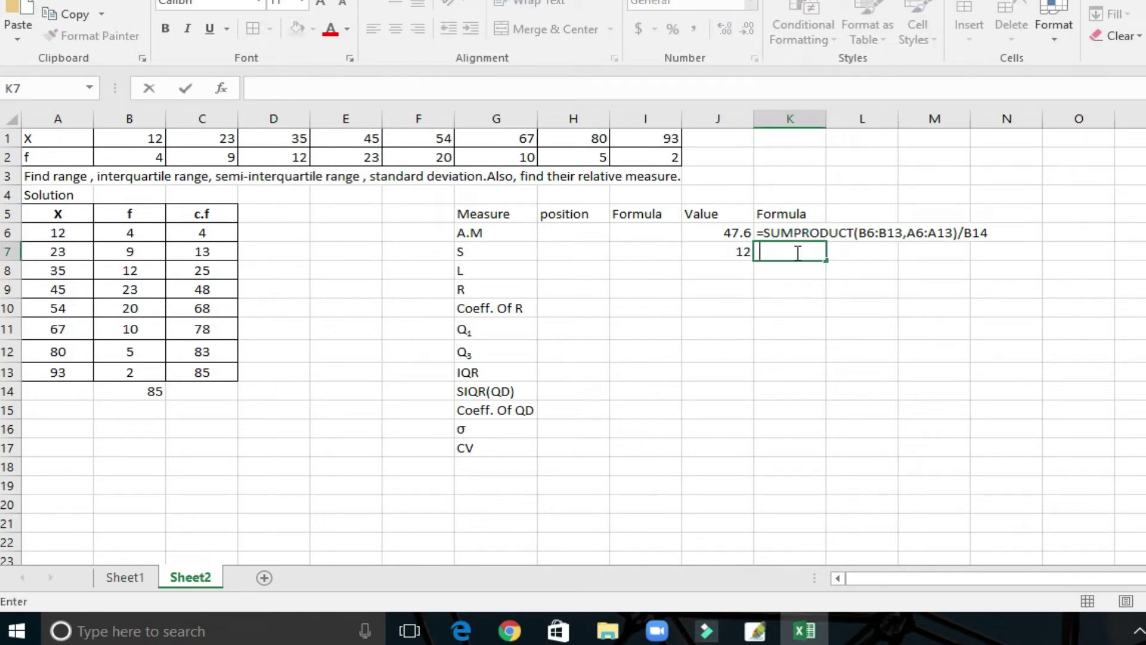
pyautogui.write('=MIN(A6:A13)')
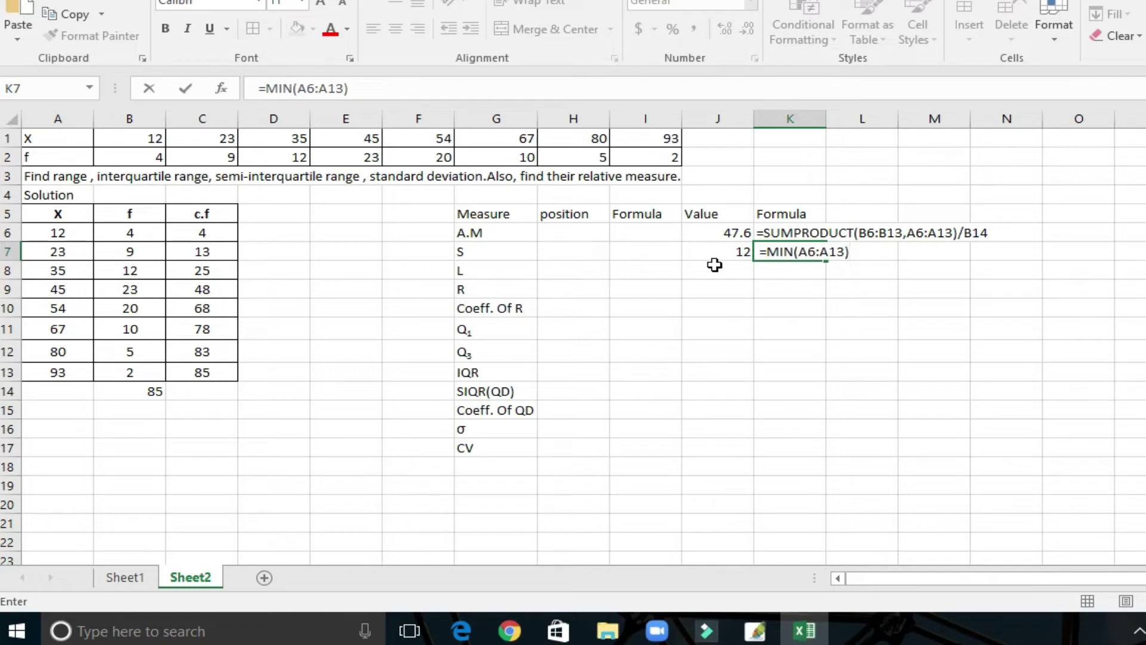
pyautogui.click(714, 265)
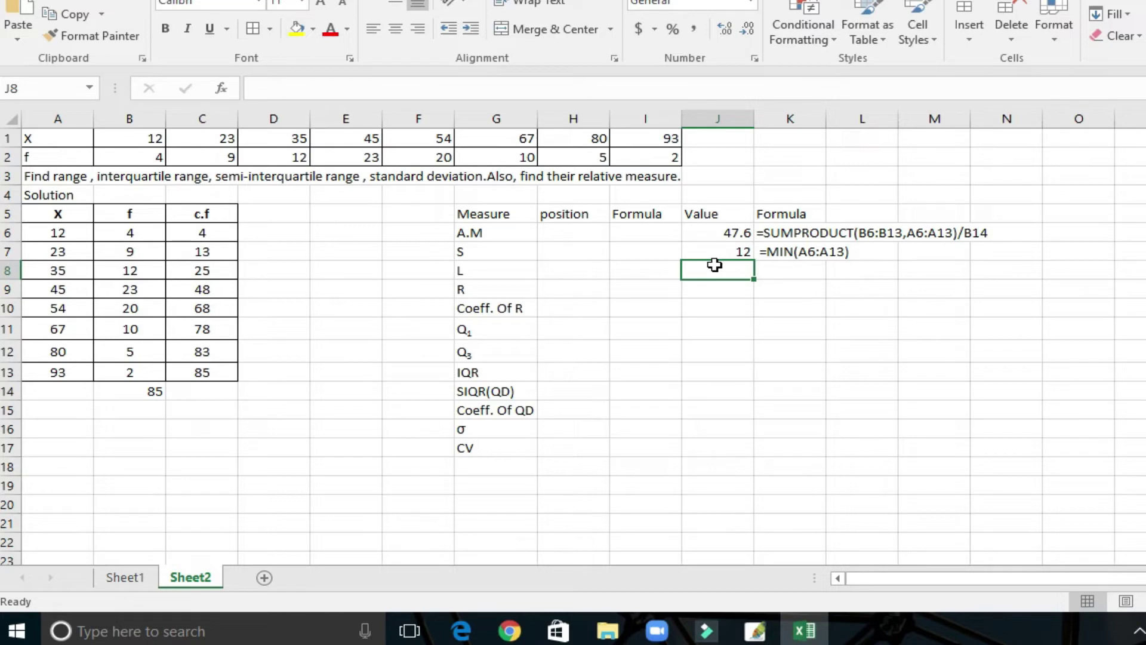
# - Enter =MAX(A6:A13) in J8, giving the largest value 93
pyautogui.write('=max')
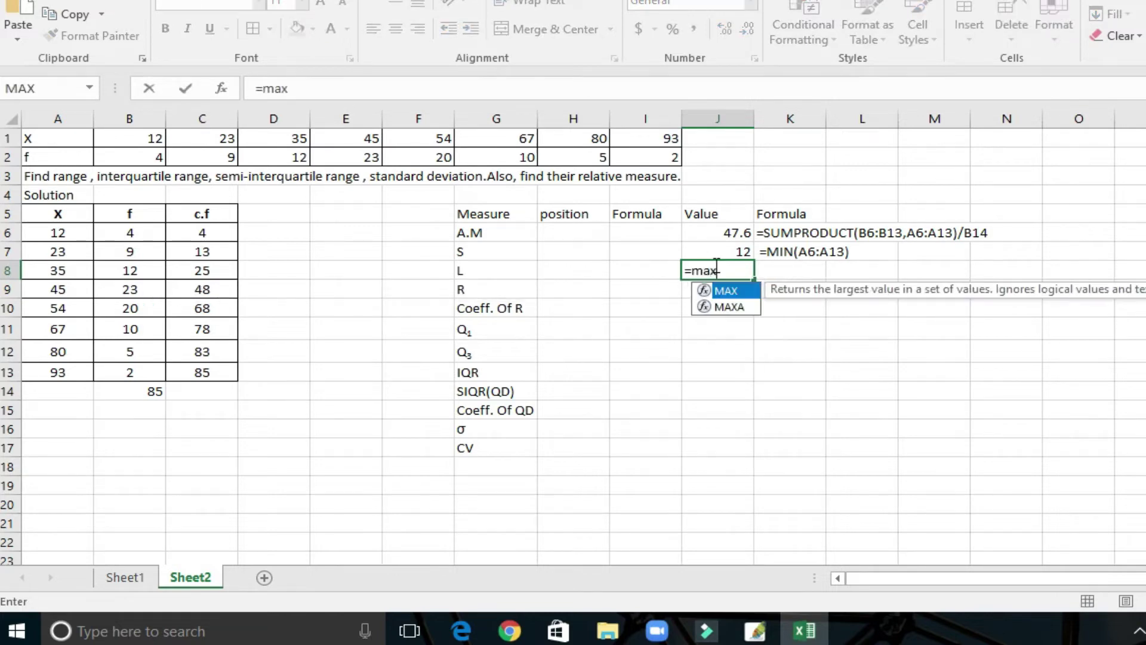
pyautogui.doubleClick(738, 294)
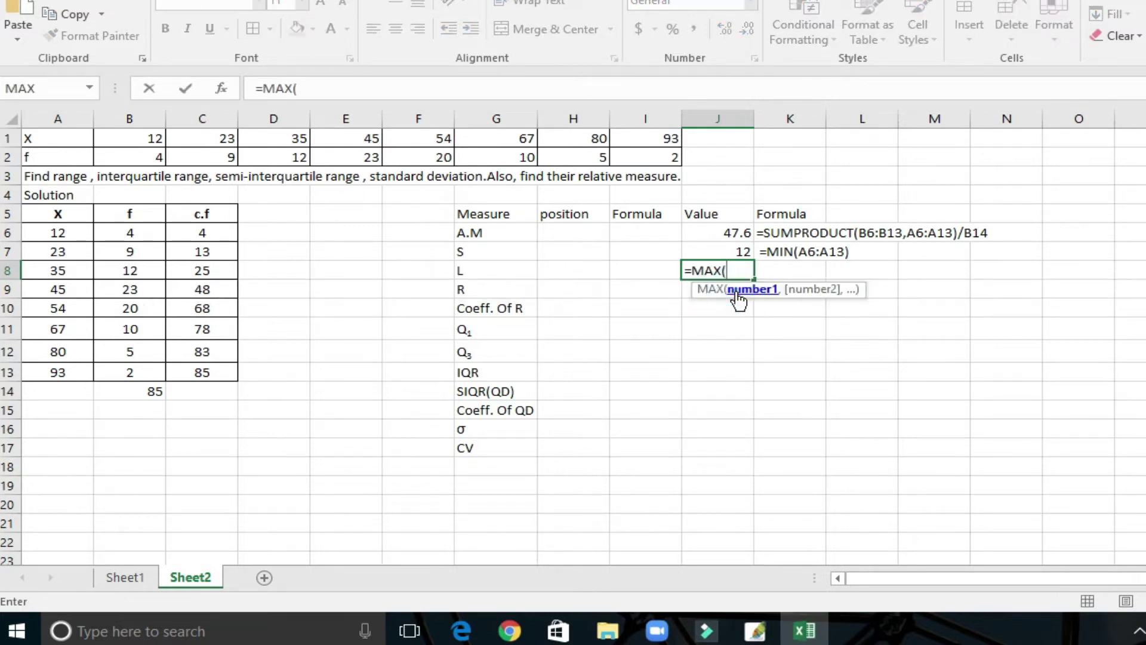
pyautogui.moveTo(55, 231); pyautogui.dragTo(75, 370)
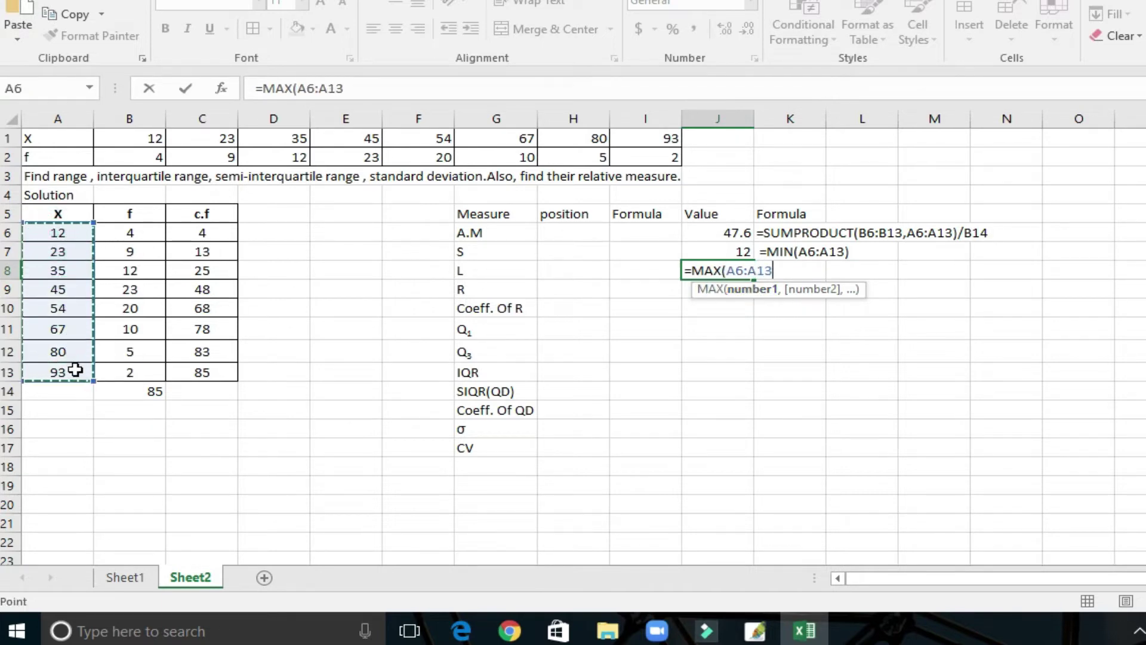
pyautogui.write(')')
pyautogui.press('Return')
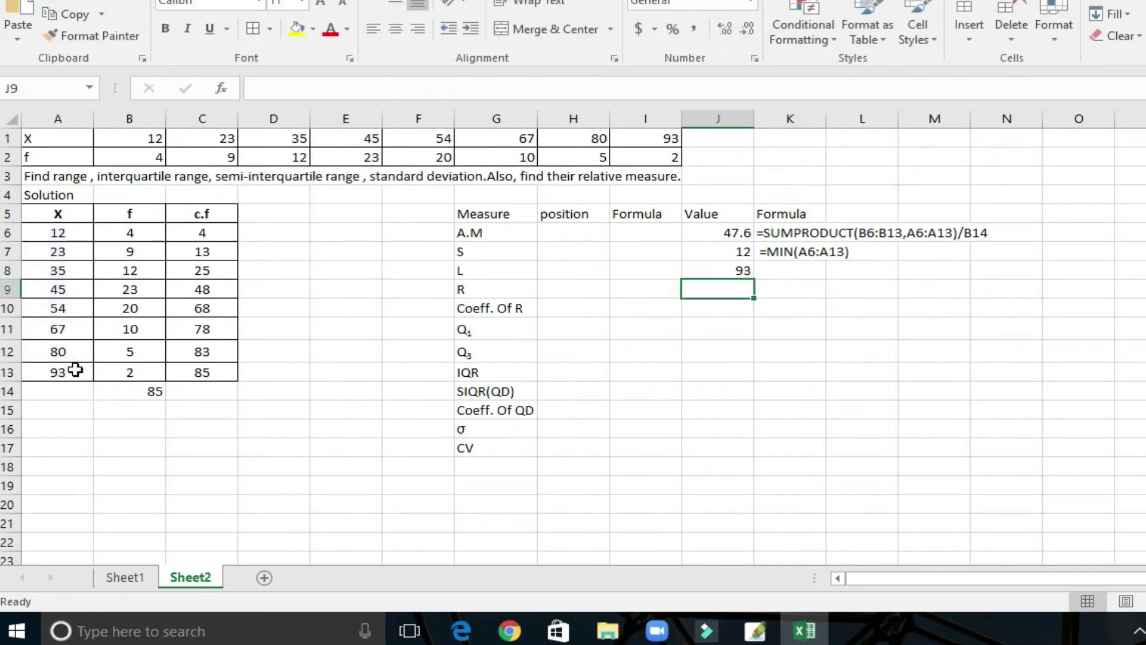
# - Paste the MAX formula after an apostrophe in K8 so it shows as text
pyautogui.click(726, 271)
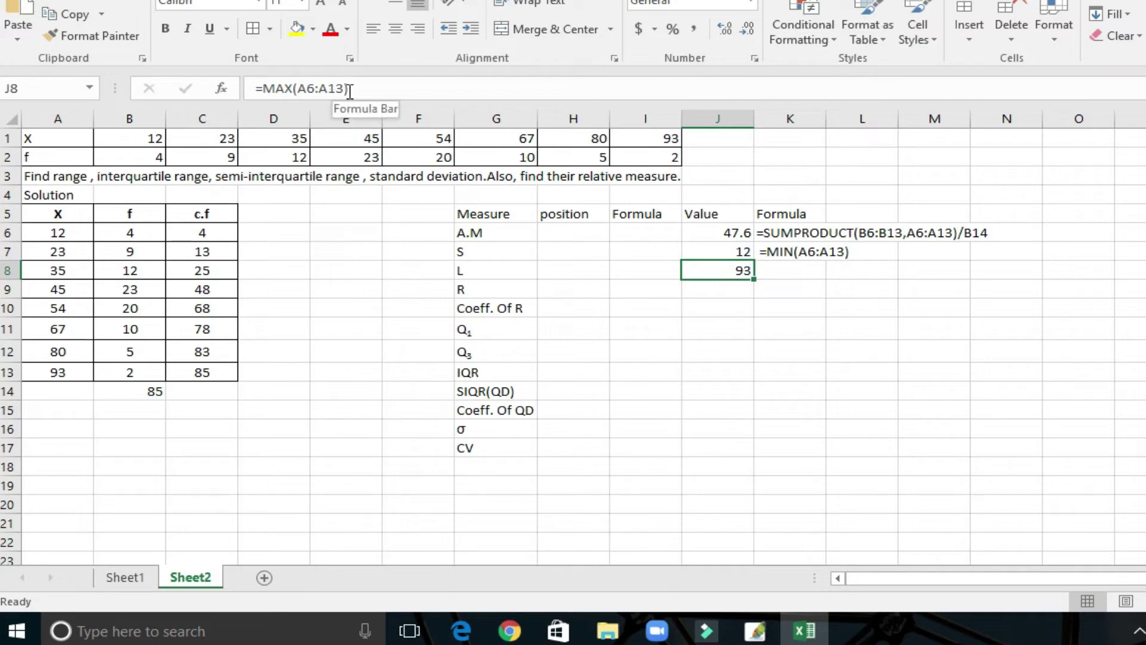
pyautogui.moveTo(349, 88); pyautogui.dragTo(232, 96)
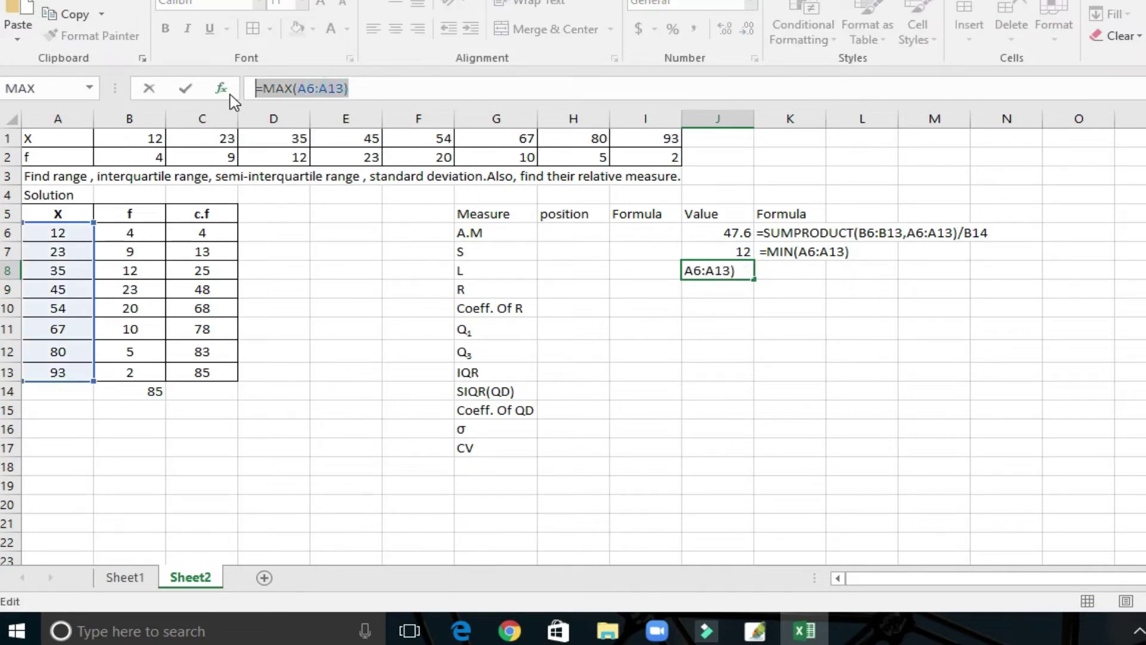
pyautogui.click(151, 87)
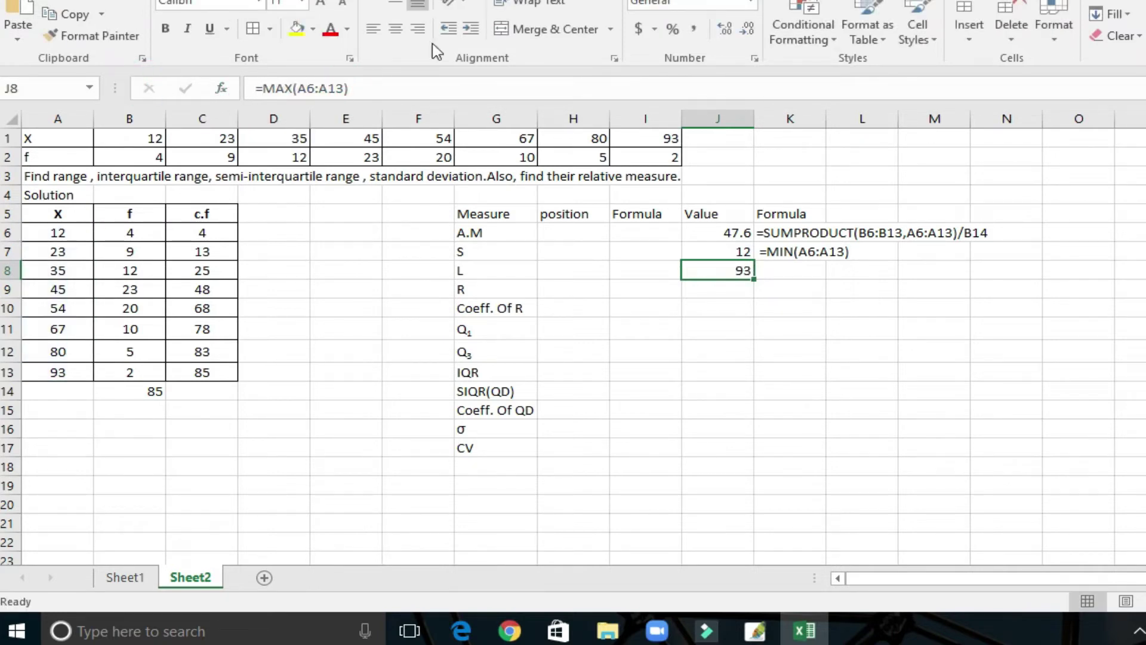
pyautogui.click(781, 272)
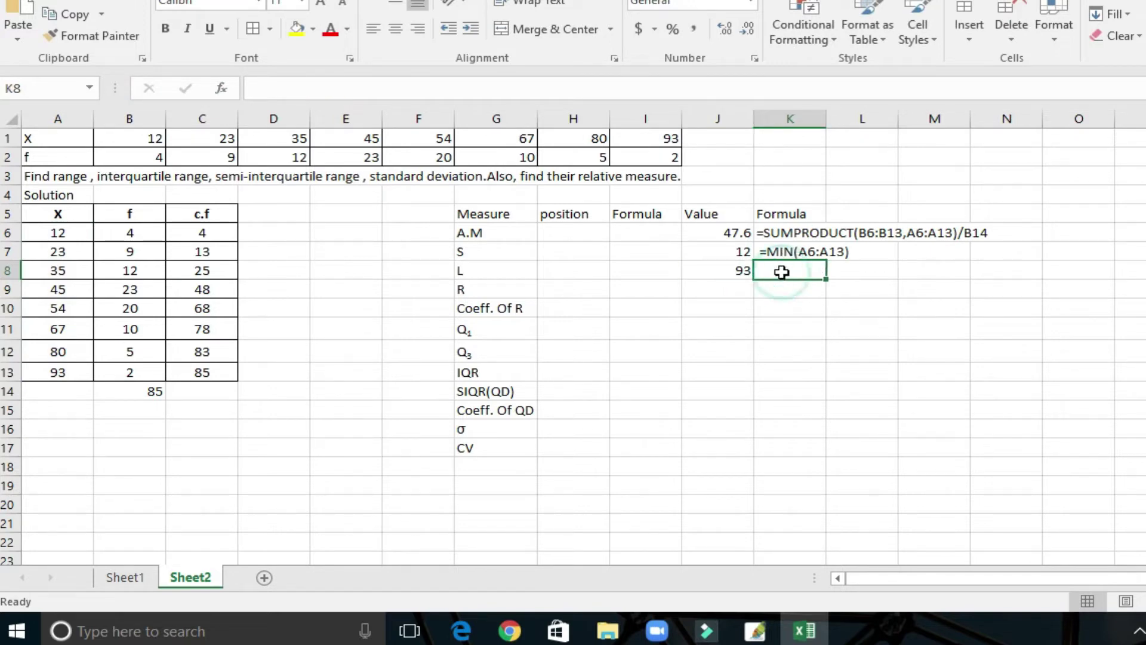
pyautogui.write("'")
pyautogui.write('=MAX(A6:A13)')
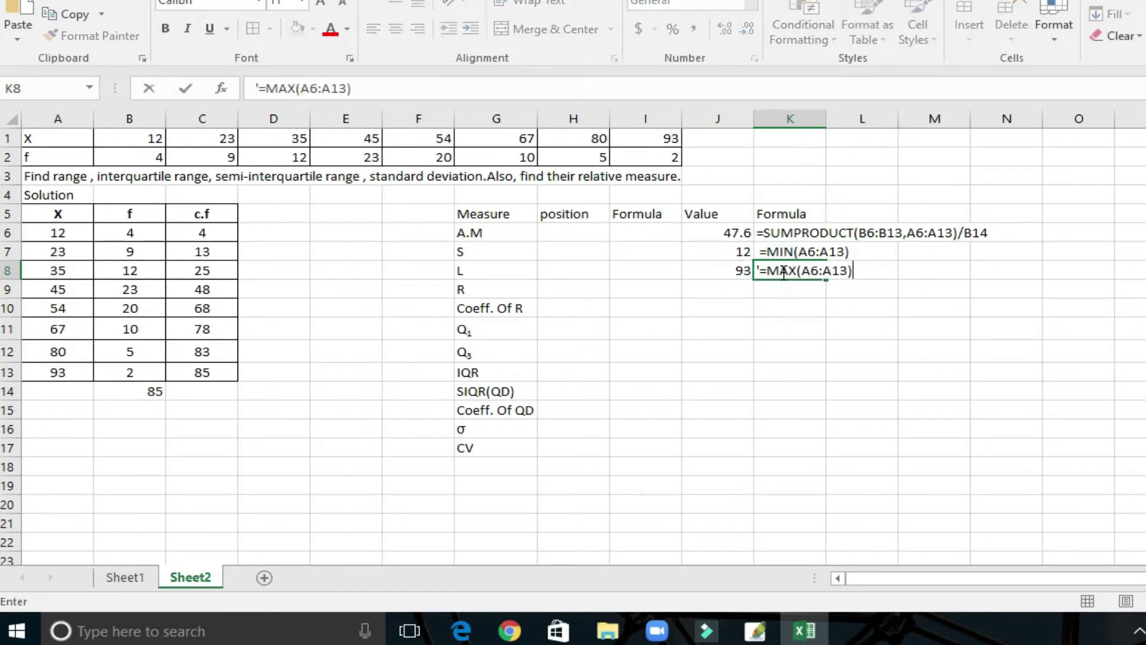
pyautogui.click(694, 287)
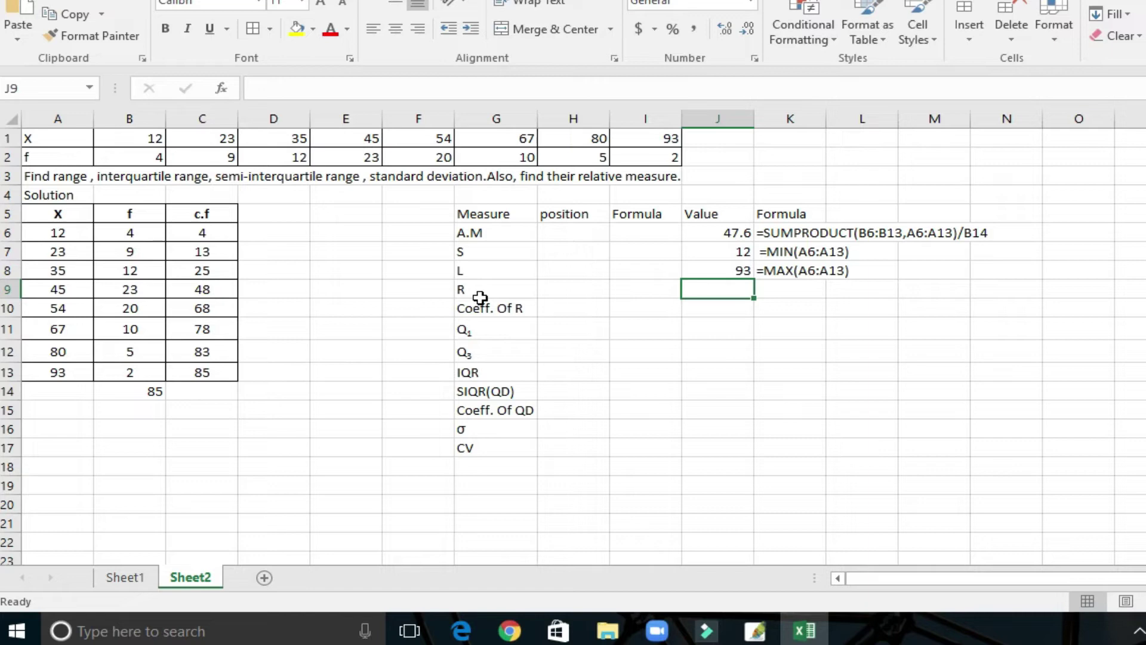
# - Enter =J8-J7 in J9, giving the range 81
pyautogui.write('=')
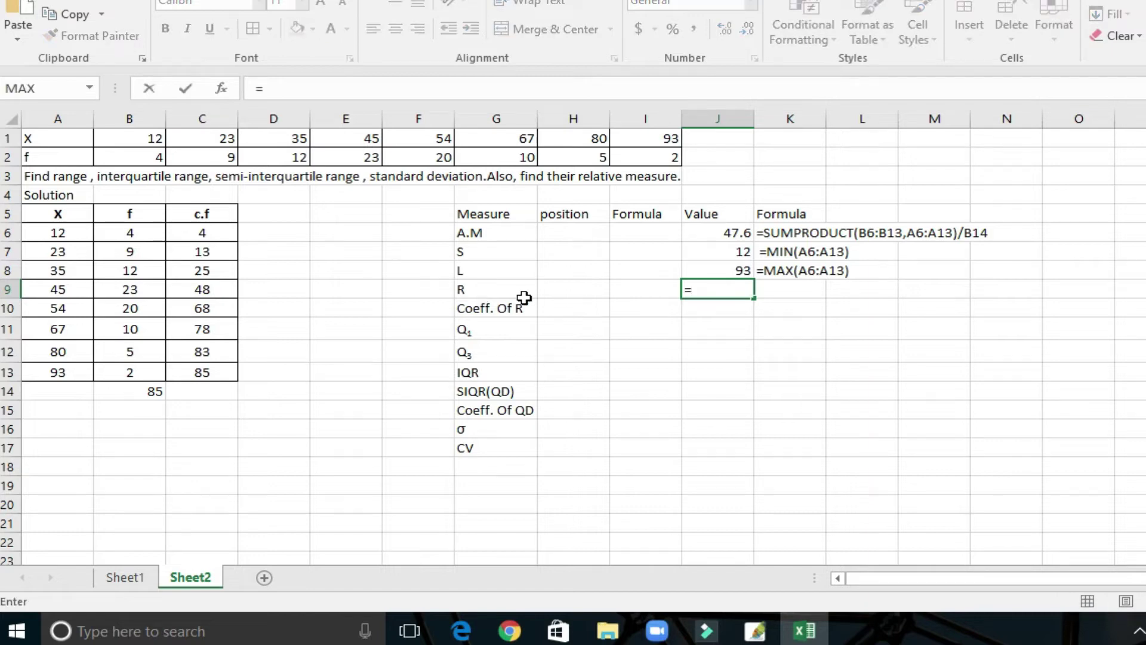
pyautogui.click(718, 272)
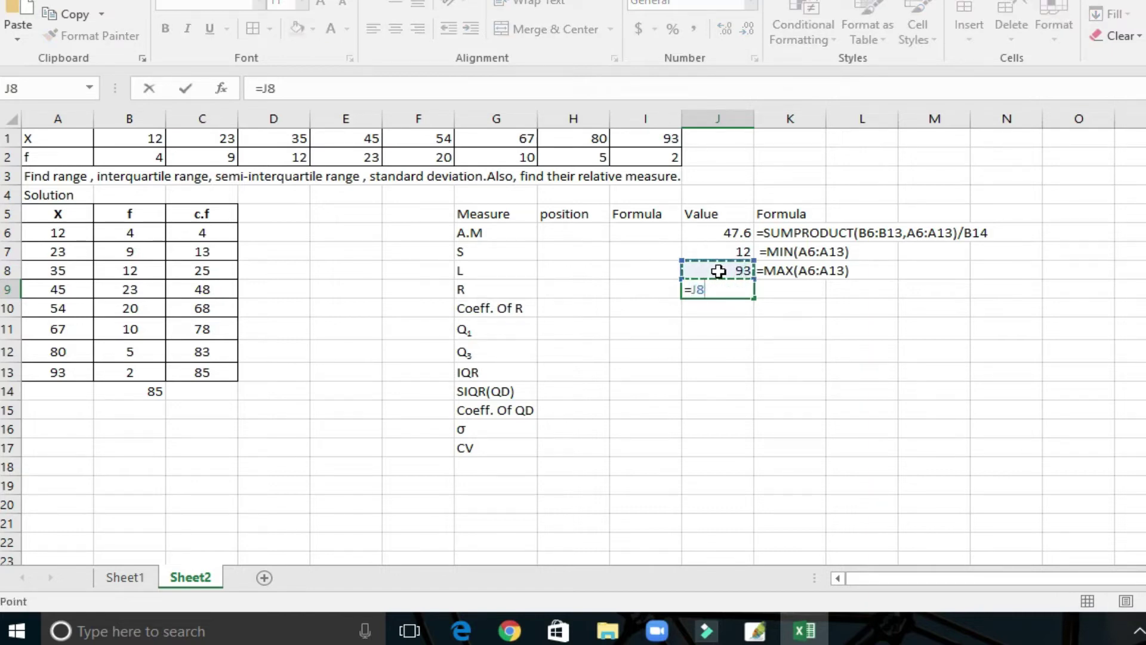
pyautogui.write('-')
pyautogui.click(716, 251)
pyautogui.press('Return')
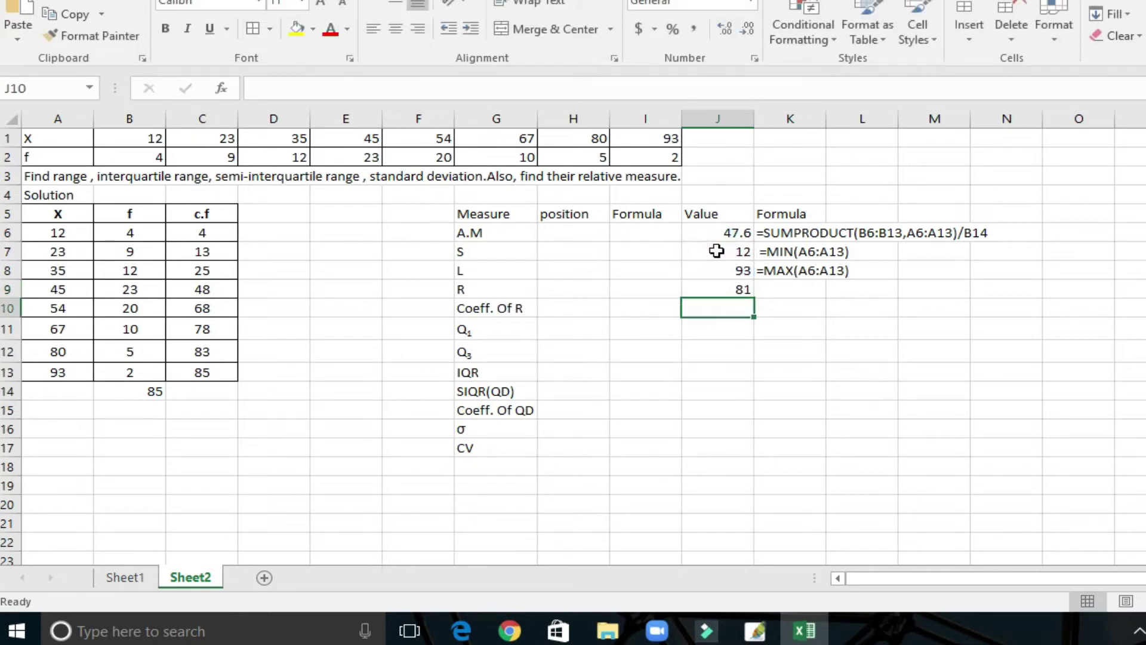
# - Write the range formula '=J8-J7 as text in K9
pyautogui.click(735, 290)
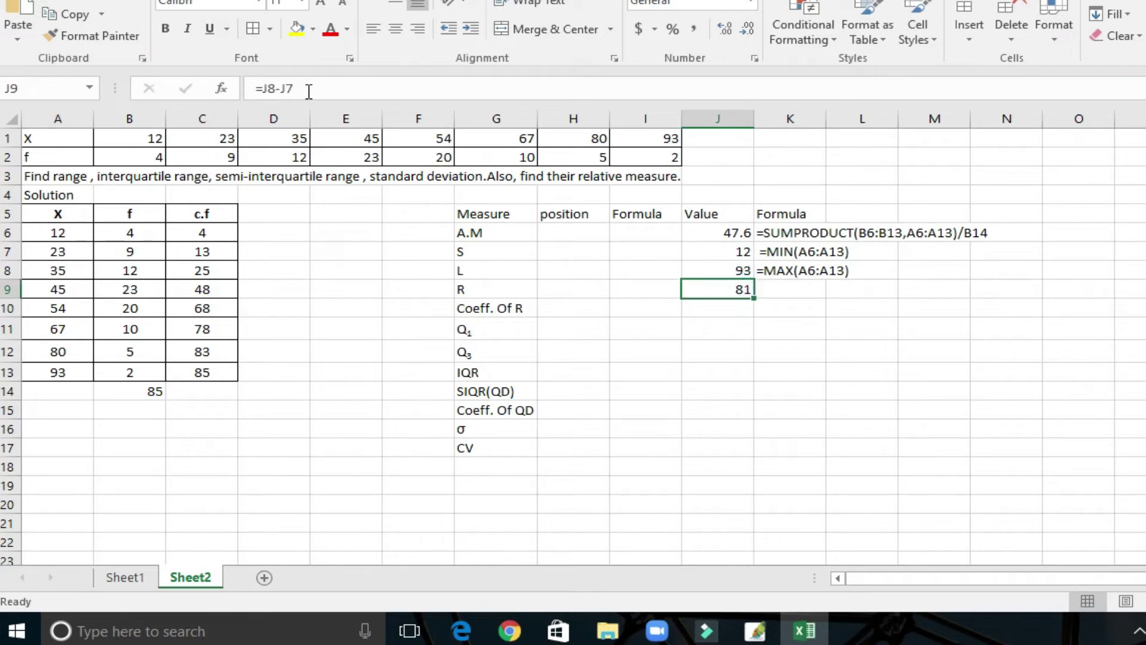
pyautogui.moveTo(304, 90); pyautogui.dragTo(222, 90)
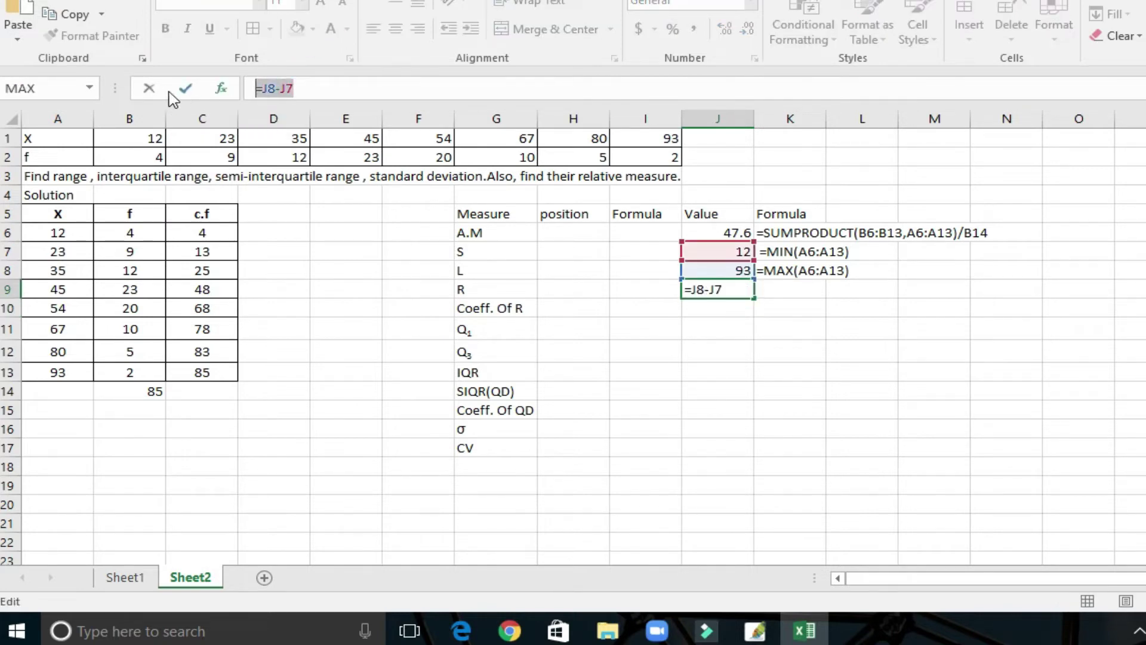
pyautogui.click(148, 88)
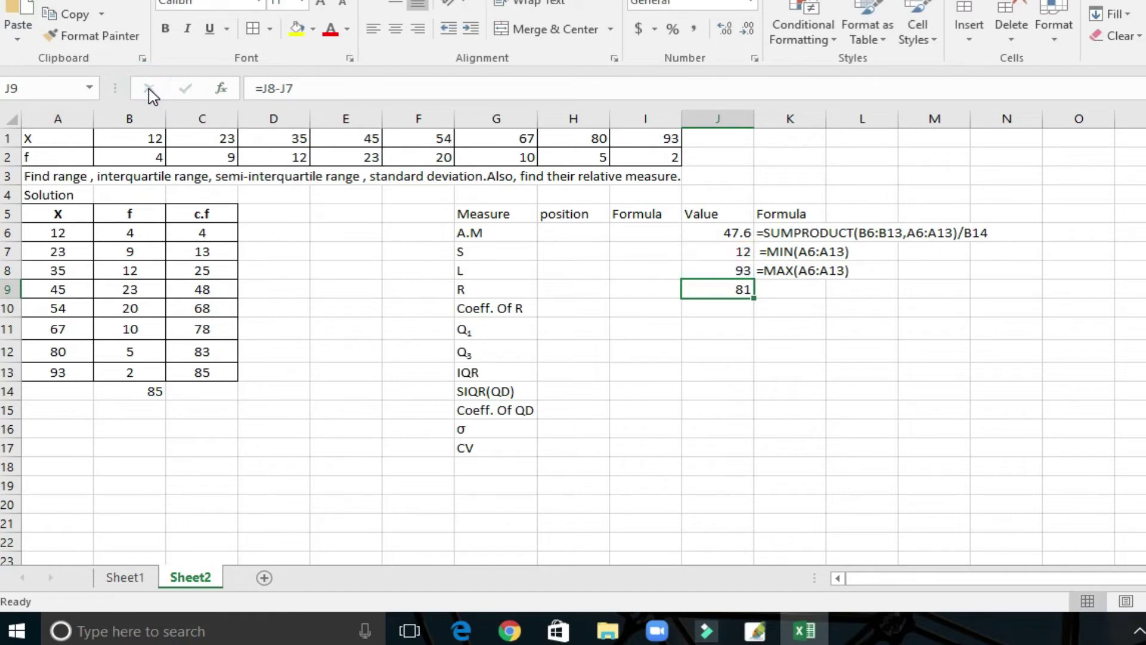
pyautogui.click(782, 281)
pyautogui.write("'")
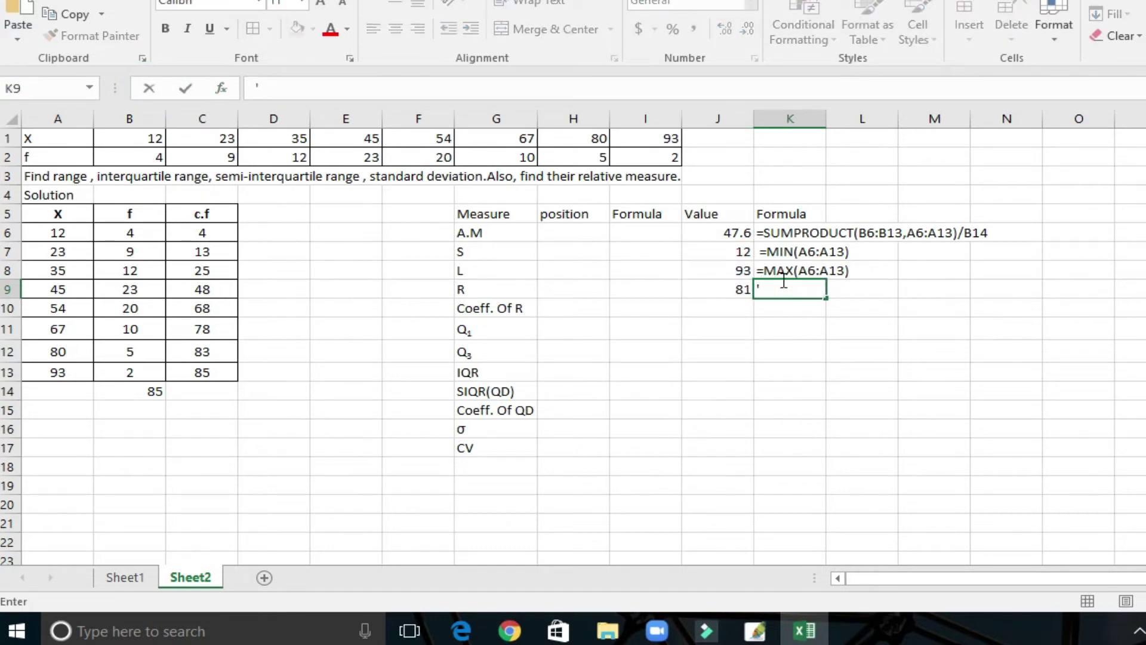
pyautogui.write('=J8-J7')
pyautogui.click(721, 312)
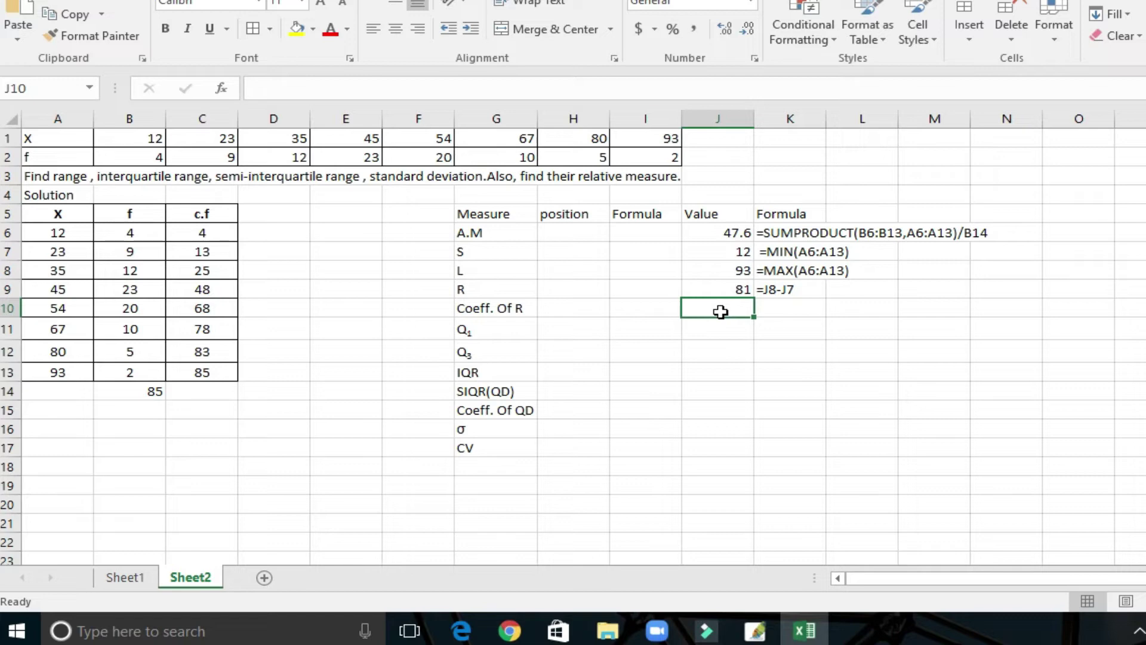
# - Enter =(J8-J7)/(J8+J7) in J10, giving the coefficient of range 0.771429
pyautogui.write('=')
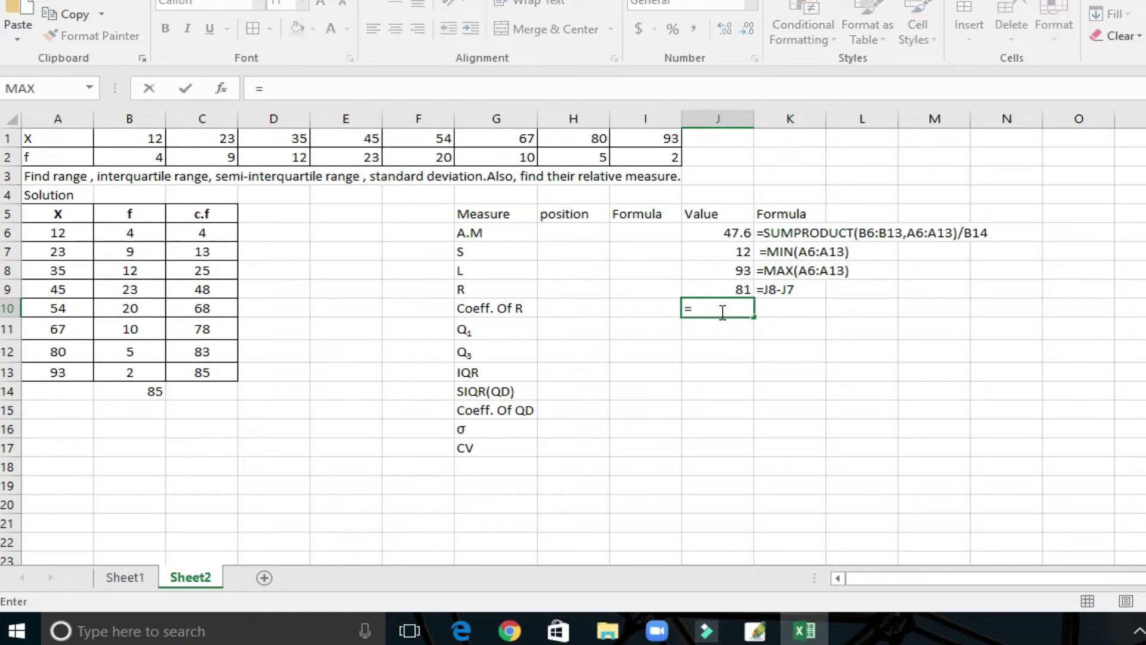
pyautogui.write('(')
pyautogui.click(735, 273)
pyautogui.write('-')
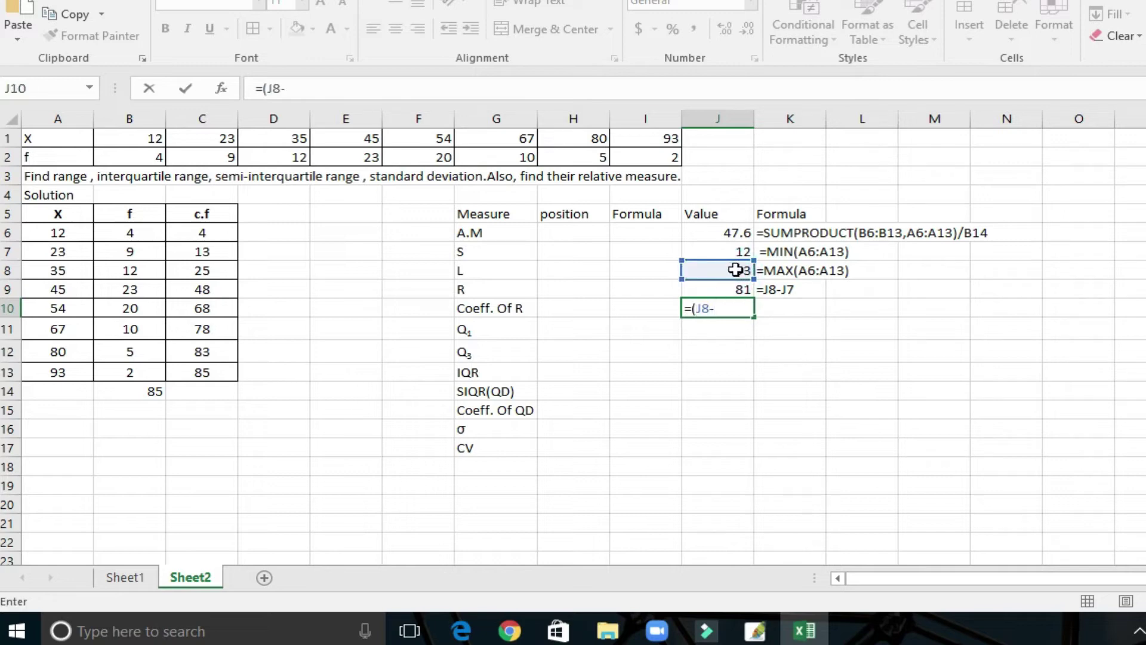
pyautogui.click(737, 249)
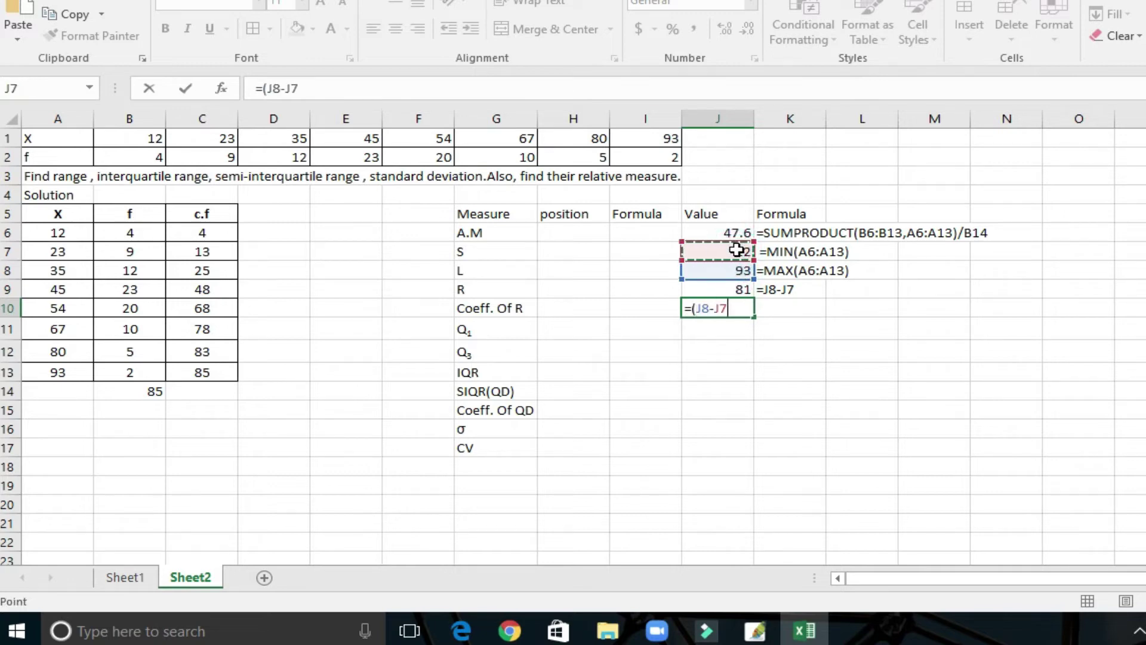
pyautogui.write(')')
pyautogui.write('/(')
pyautogui.click(721, 273)
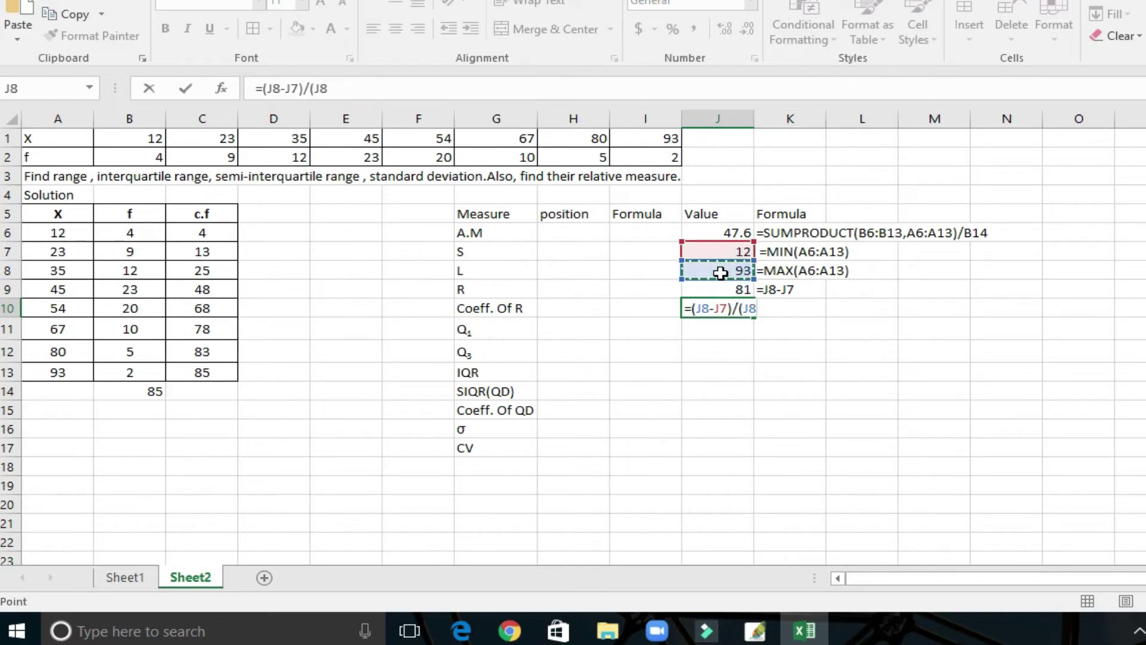
pyautogui.write('+')
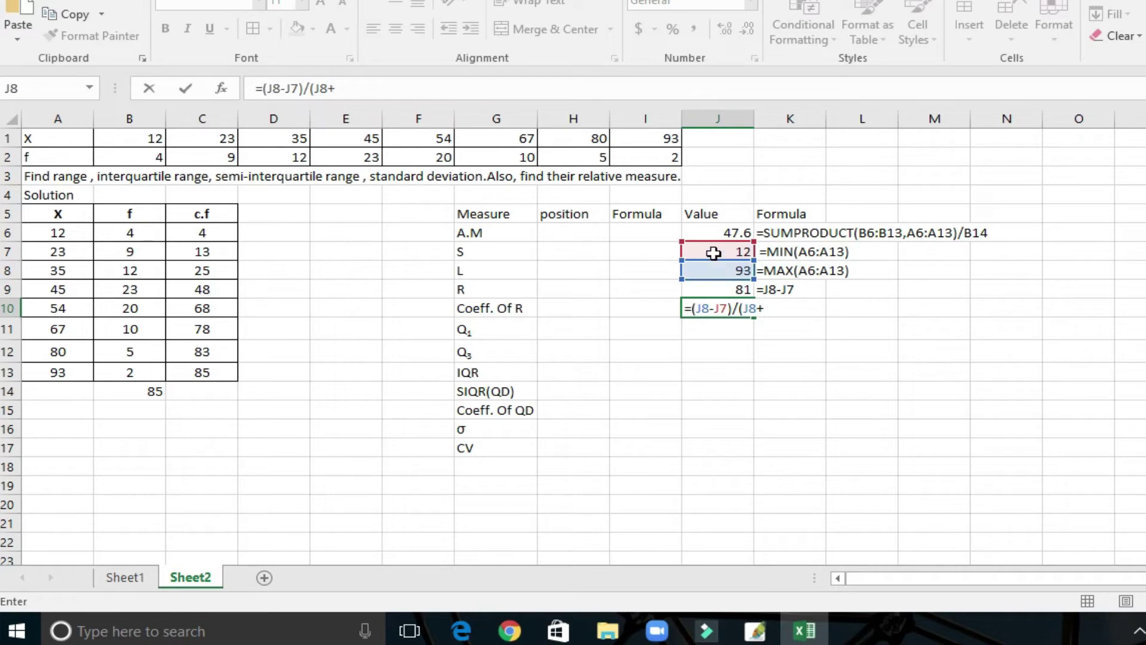
pyautogui.click(713, 253)
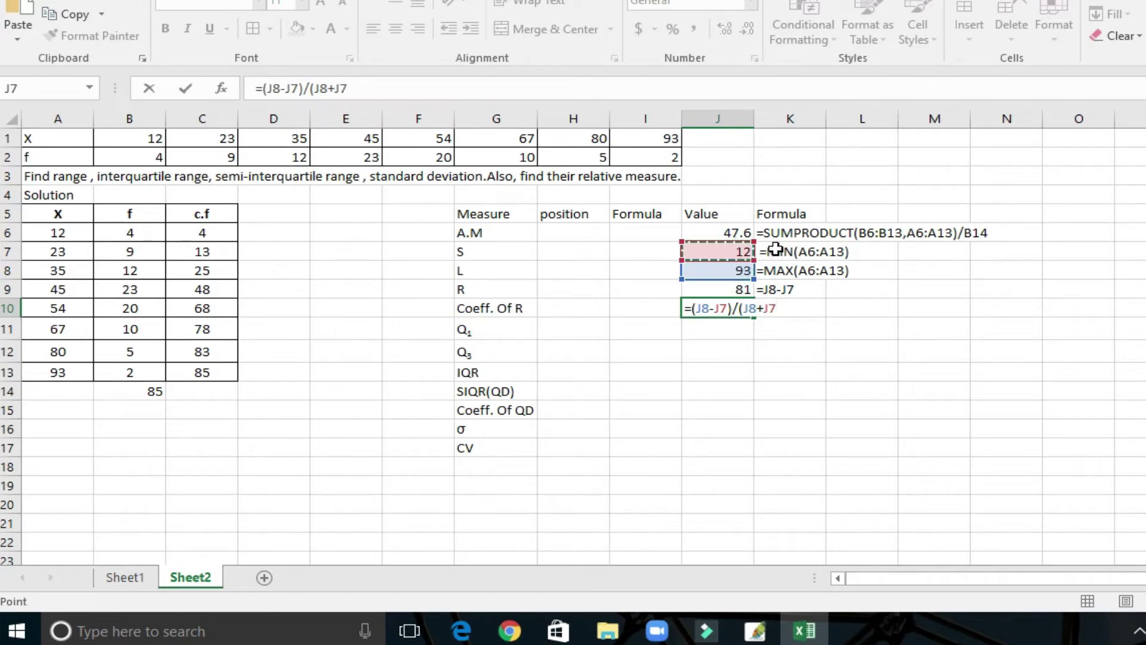
pyautogui.write(')')
pyautogui.press('Return')
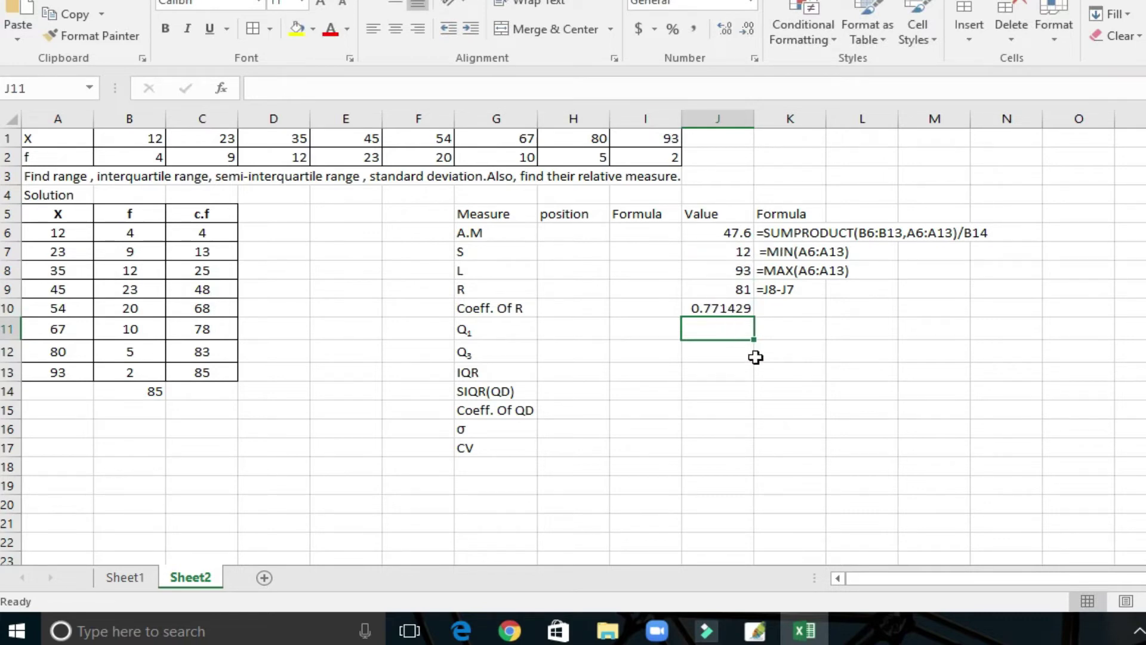
# - Format J10 as a percentage with 2 decimal places, showing 77.14%
pyautogui.click(736, 307)
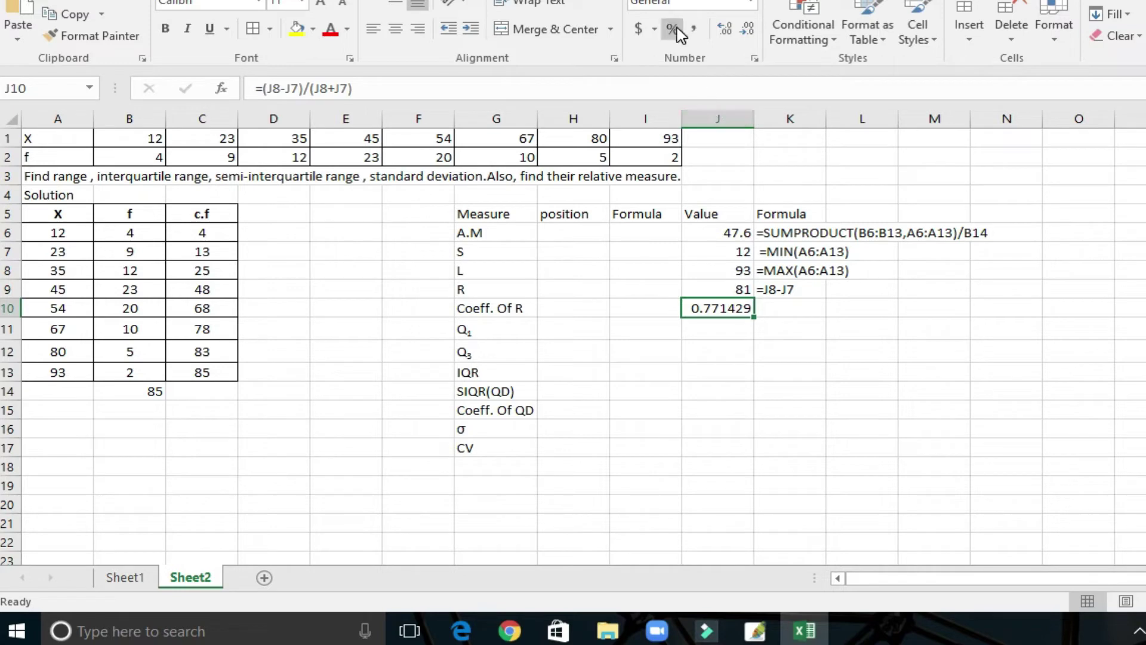
pyautogui.click(756, 59)
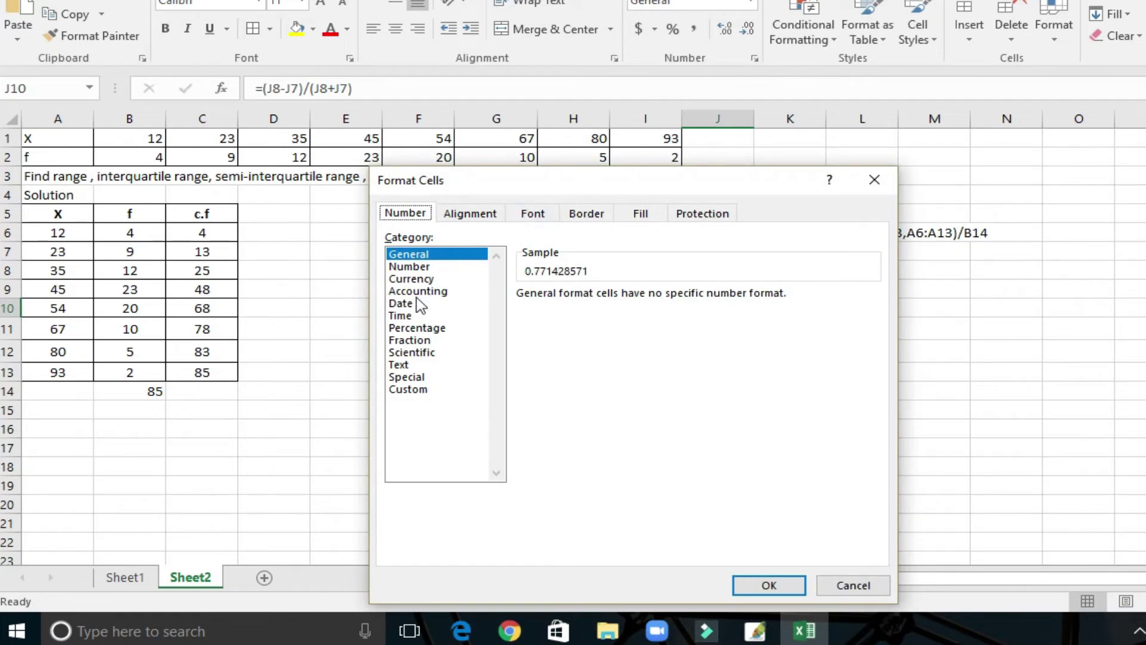
pyautogui.click(416, 329)
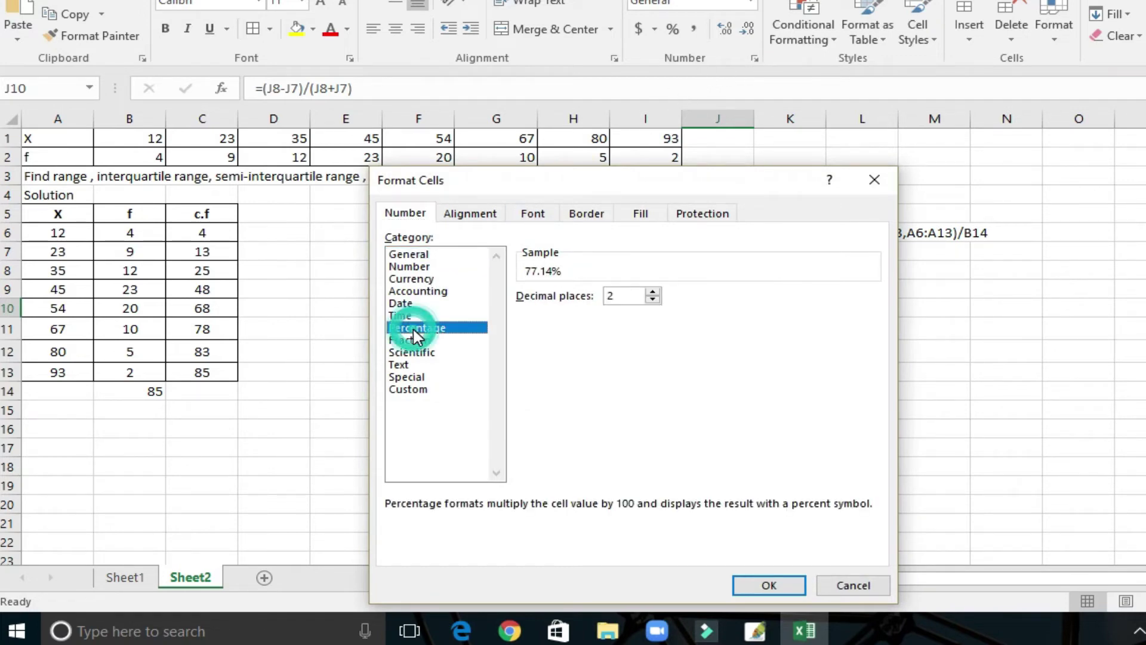
pyautogui.click(632, 303)
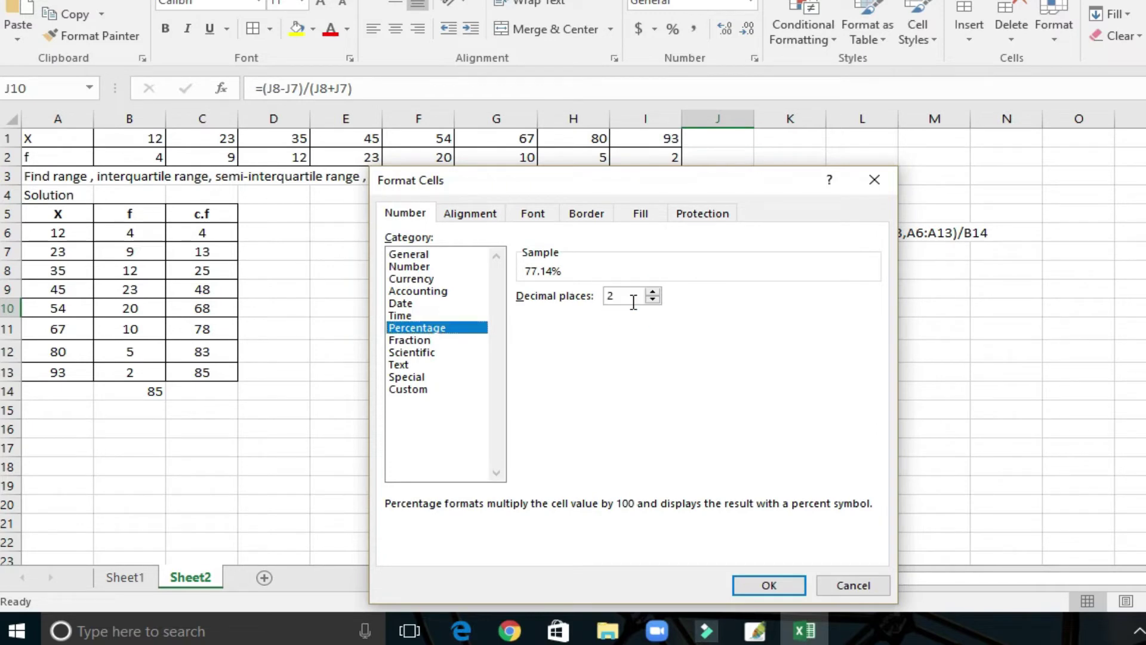
pyautogui.click(779, 591)
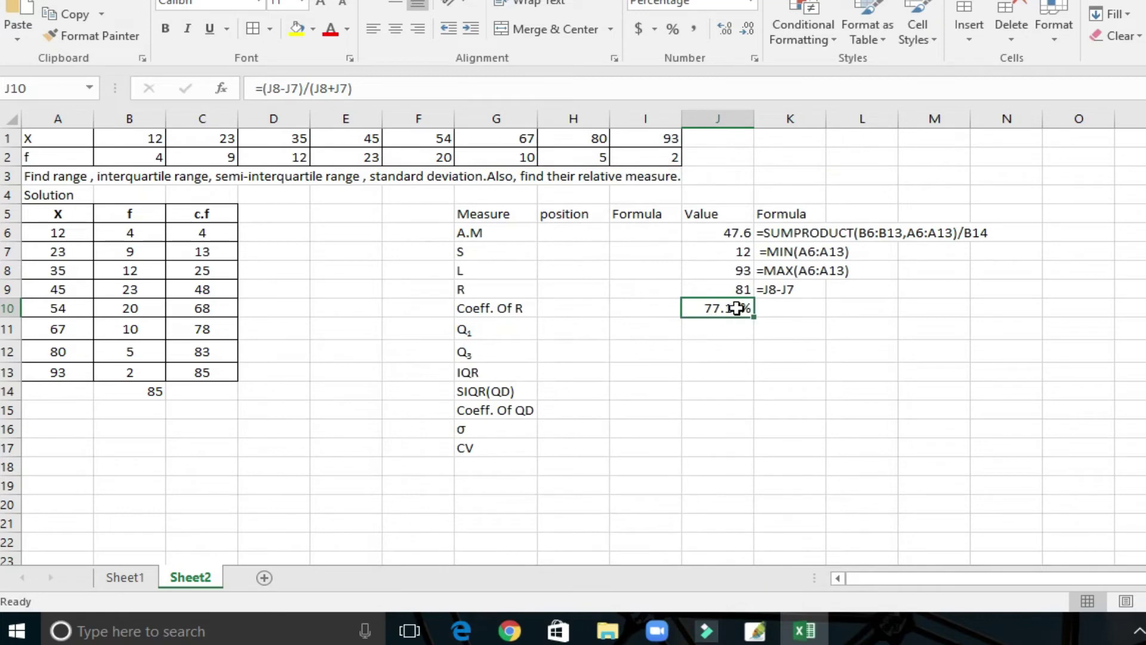
pyautogui.click(707, 334)
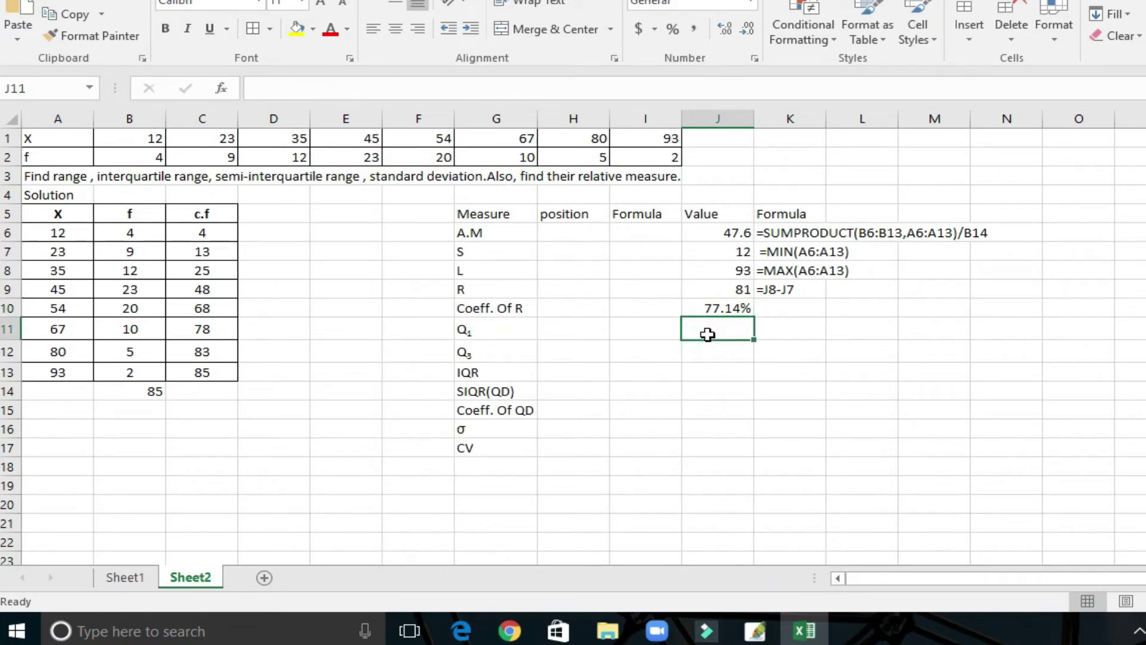
# - Enter =0.25*(B14+1) in H11, giving the Q1 position 21.5
pyautogui.click(563, 332)
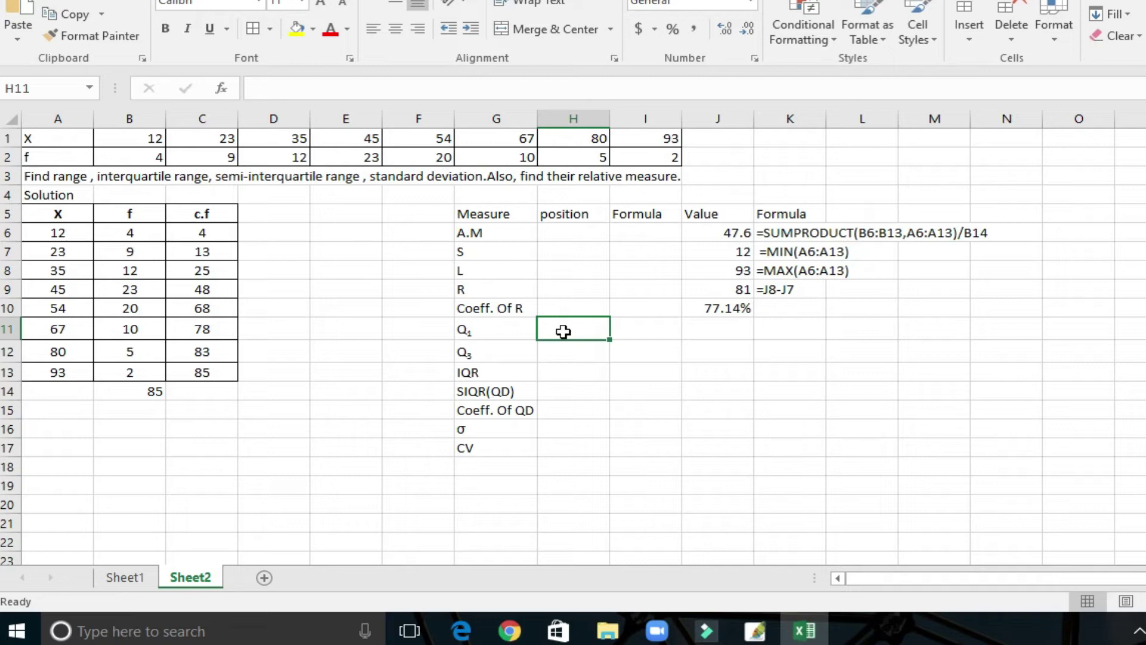
pyautogui.write('=')
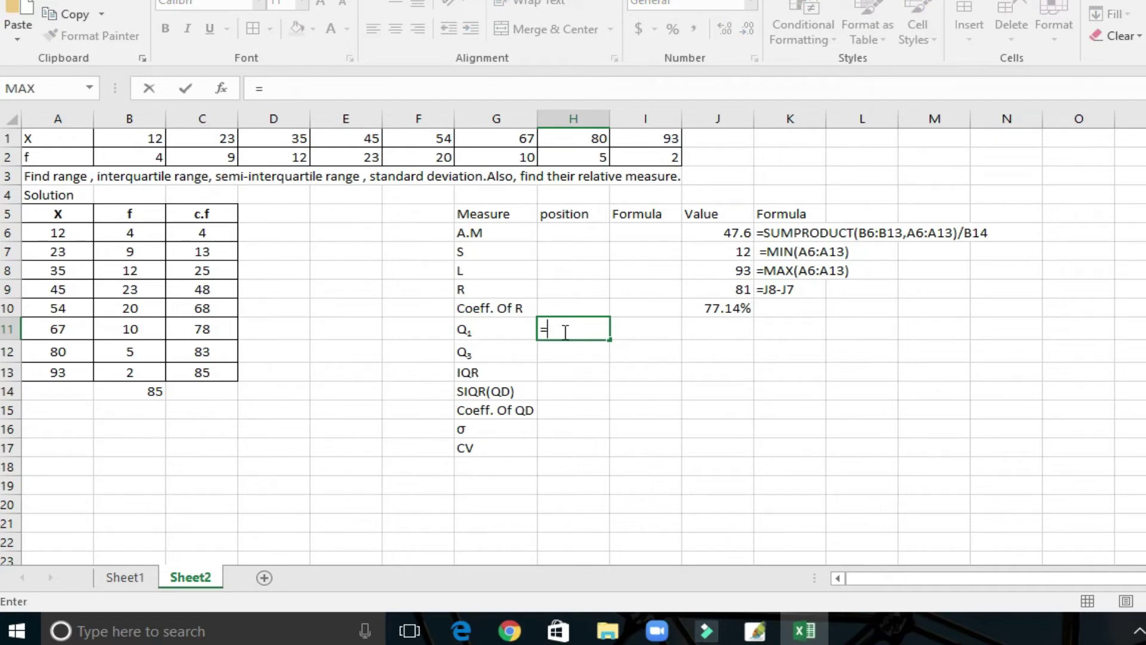
pyautogui.write('0.')
pyautogui.write('25')
pyautogui.write('*(')
pyautogui.click(145, 391)
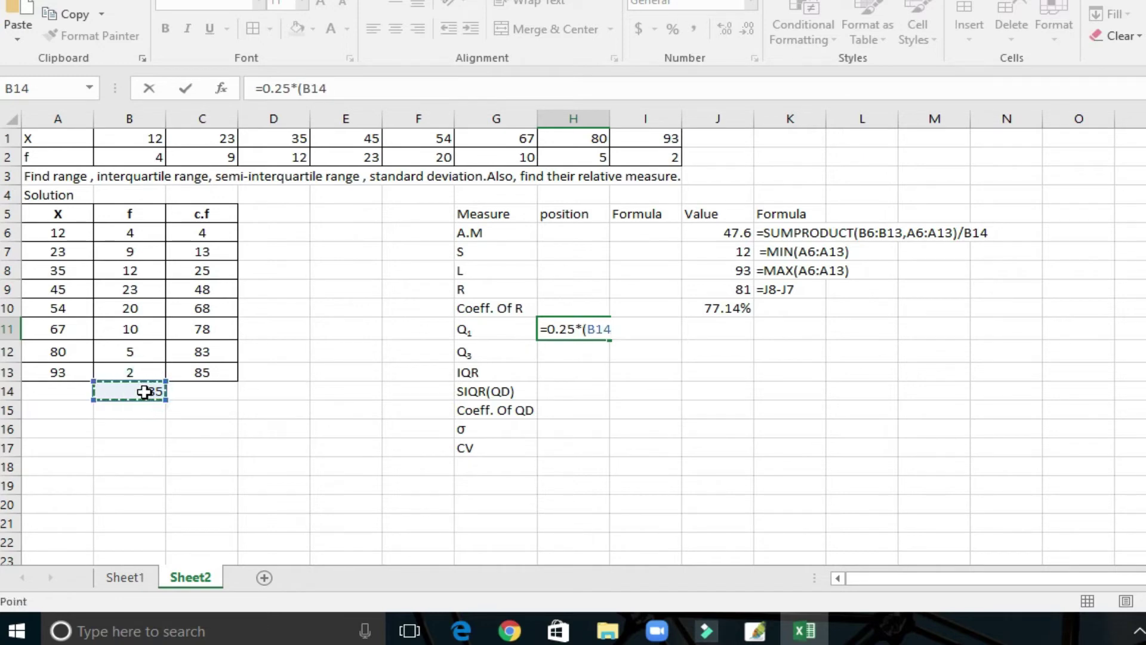
pyautogui.write('+1')
pyautogui.write(')')
pyautogui.press('Return')
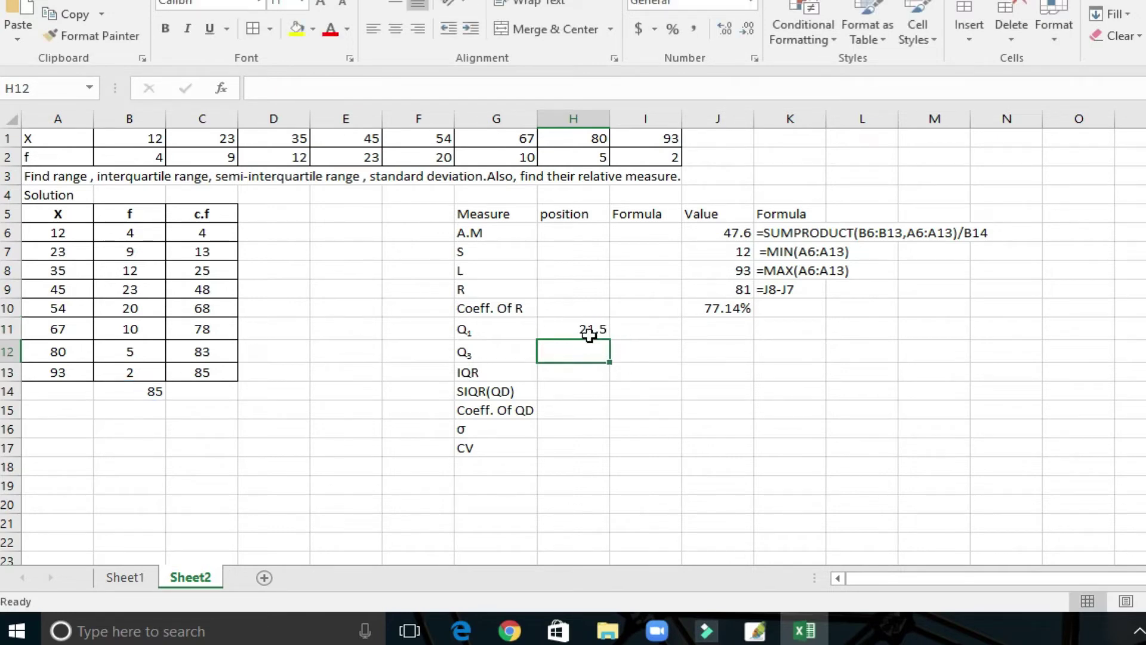
pyautogui.click(588, 331)
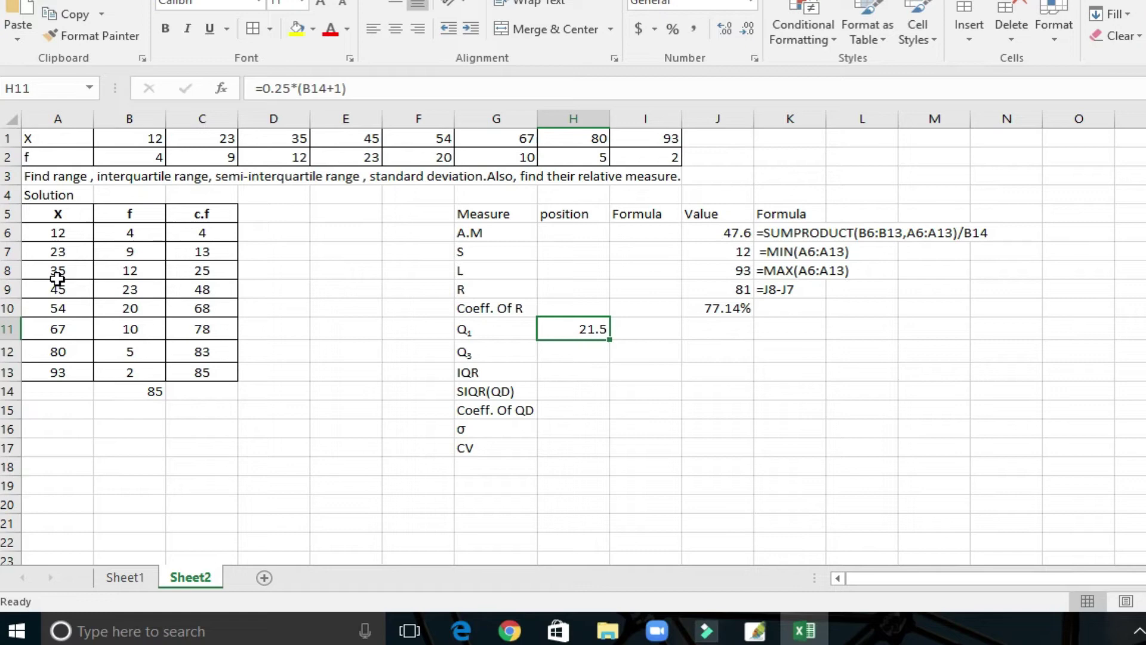
# - Enter =A8 in J11 to record the Q1 value 35
pyautogui.click(709, 322)
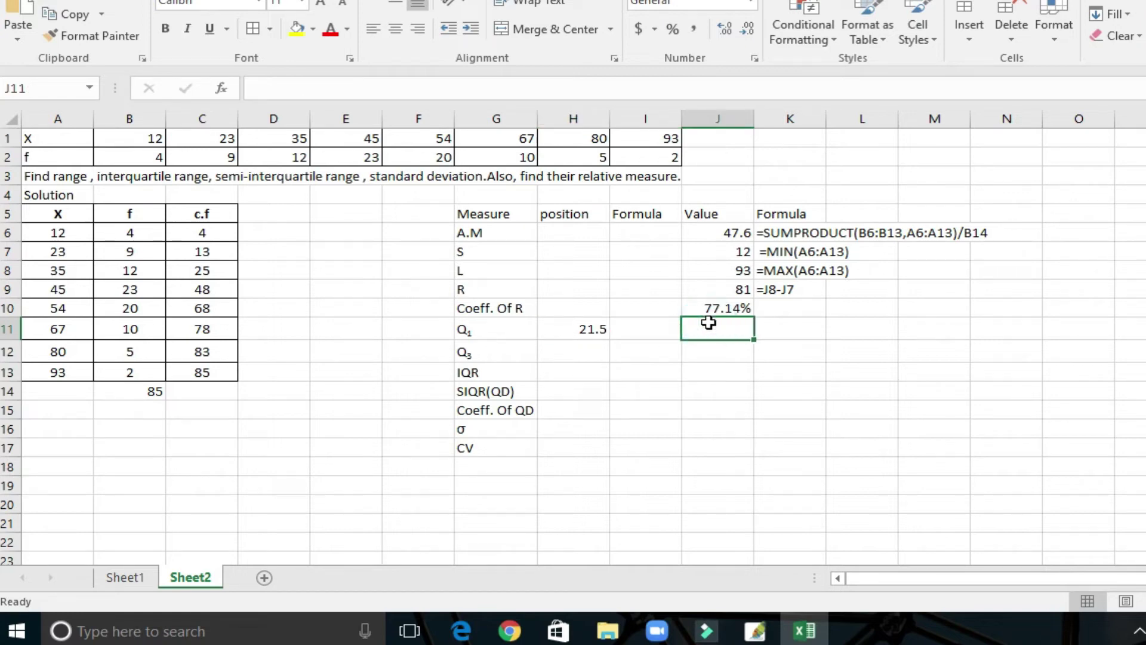
pyautogui.write('=')
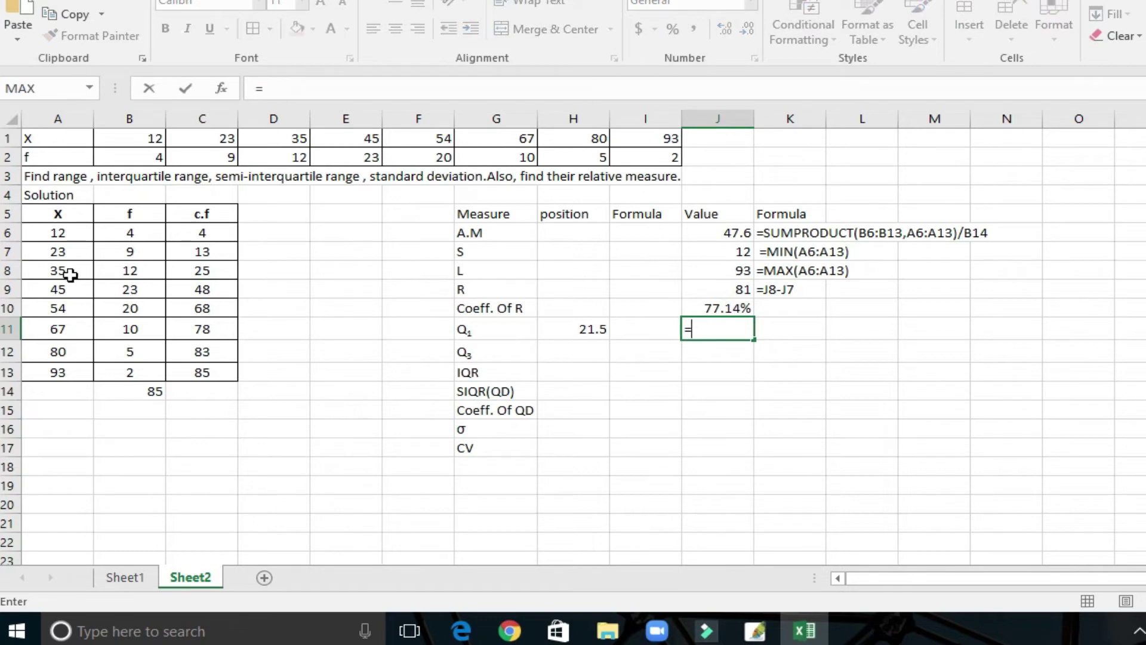
pyautogui.click(71, 274)
pyautogui.press('Return')
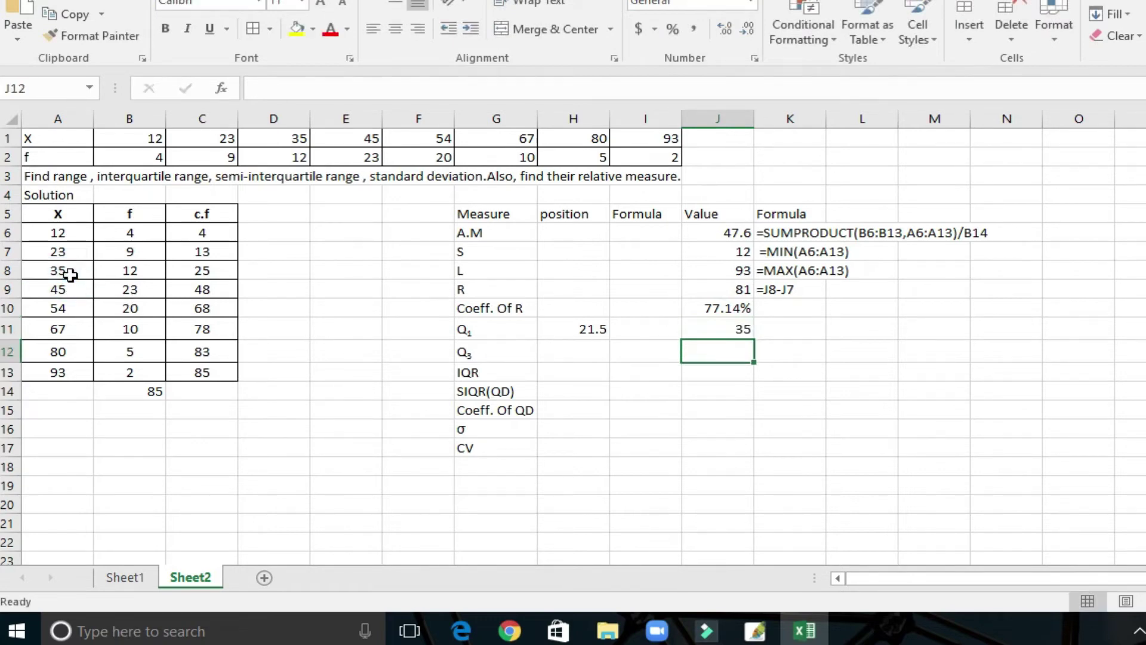
# - Note the Q1 position formula =0.25*(B14+1) as wrapped text in I11, then start H12's formula
pyautogui.click(574, 333)
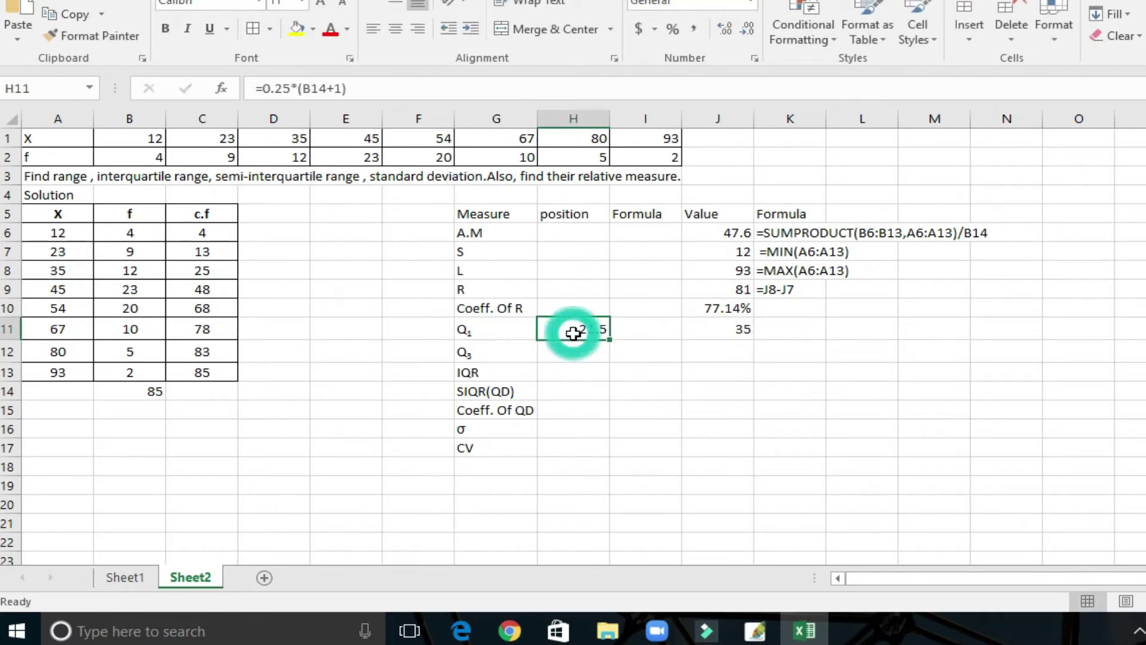
pyautogui.moveTo(354, 90); pyautogui.dragTo(258, 90)
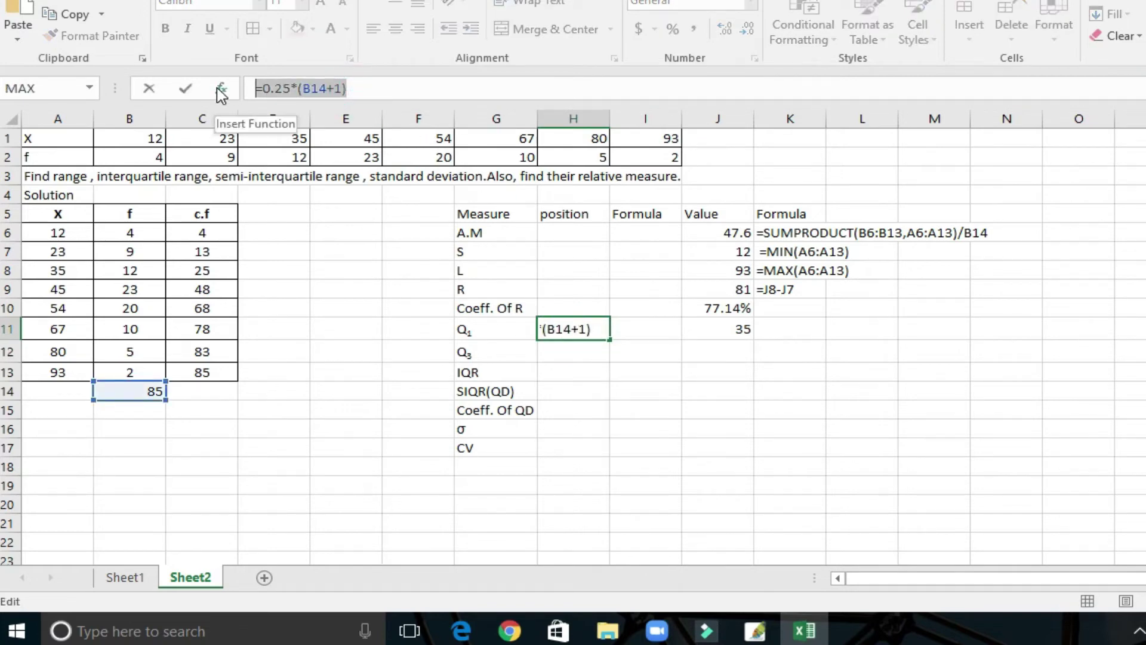
pyautogui.click(149, 90)
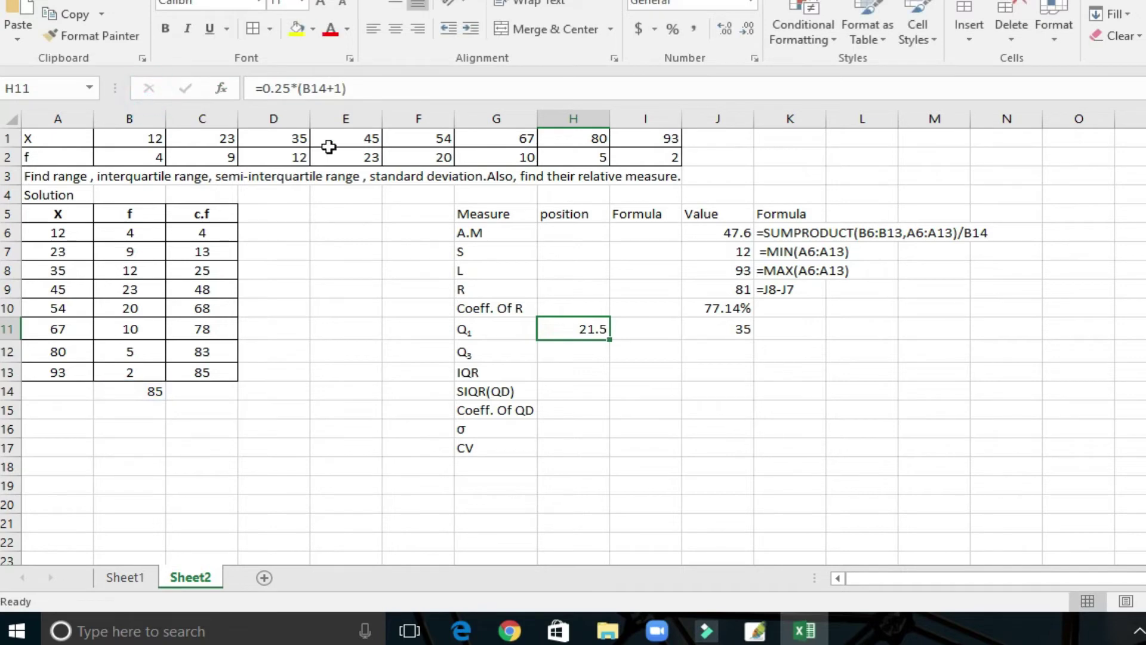
pyautogui.click(641, 334)
pyautogui.write("'")
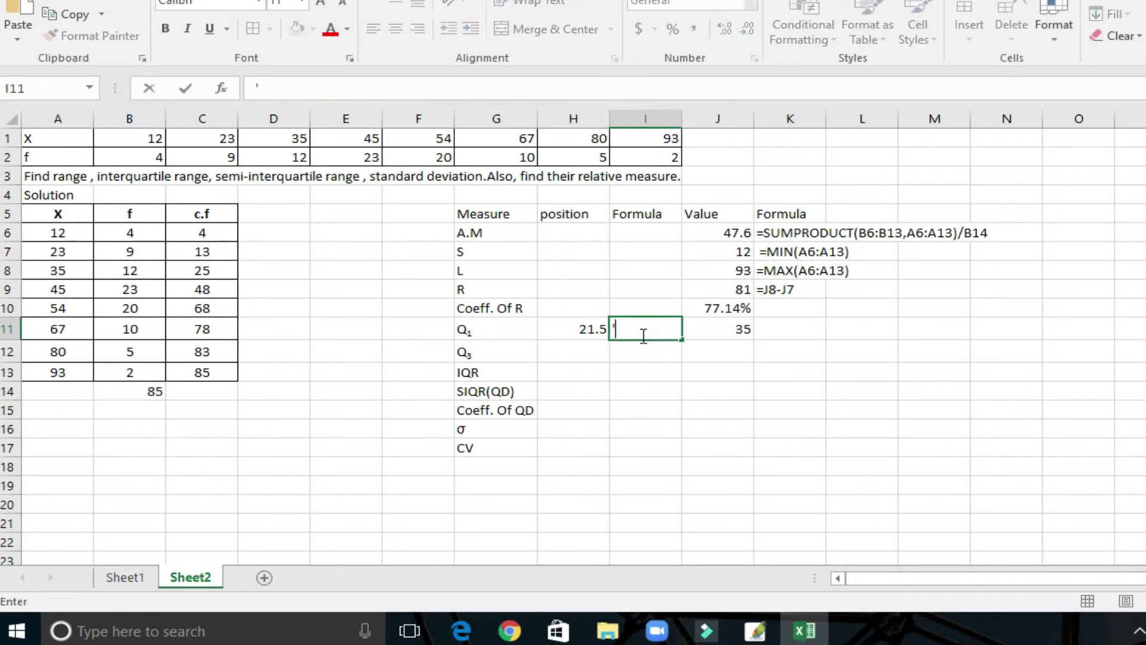
pyautogui.click(642, 336)
pyautogui.hotkey('ctrl', 'v')
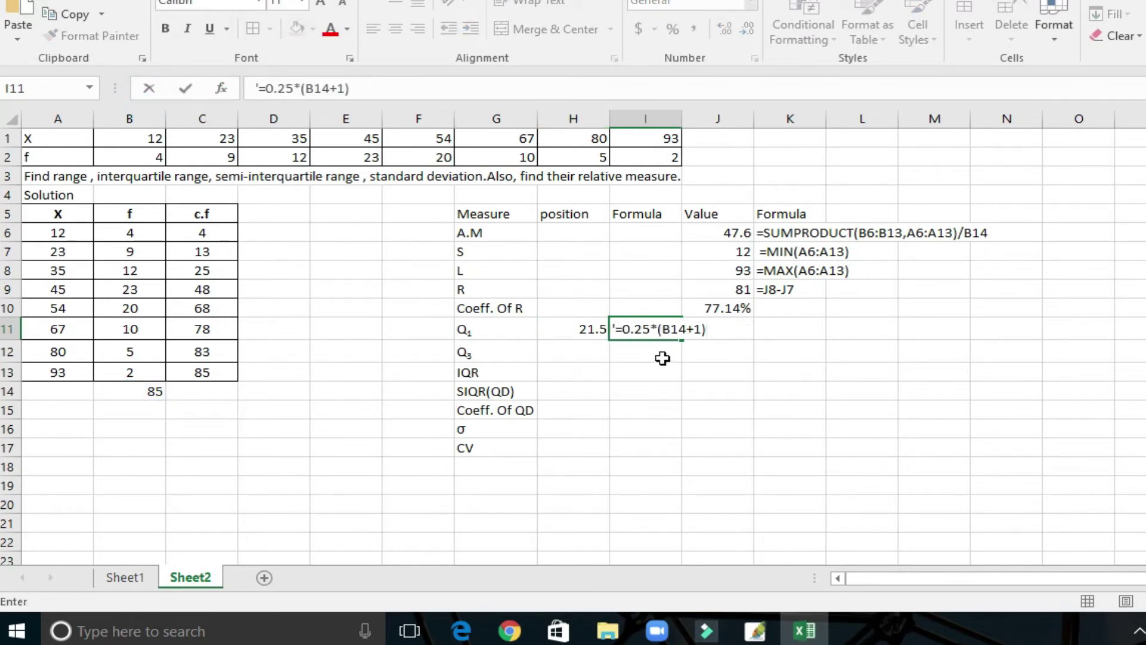
pyautogui.click(660, 356)
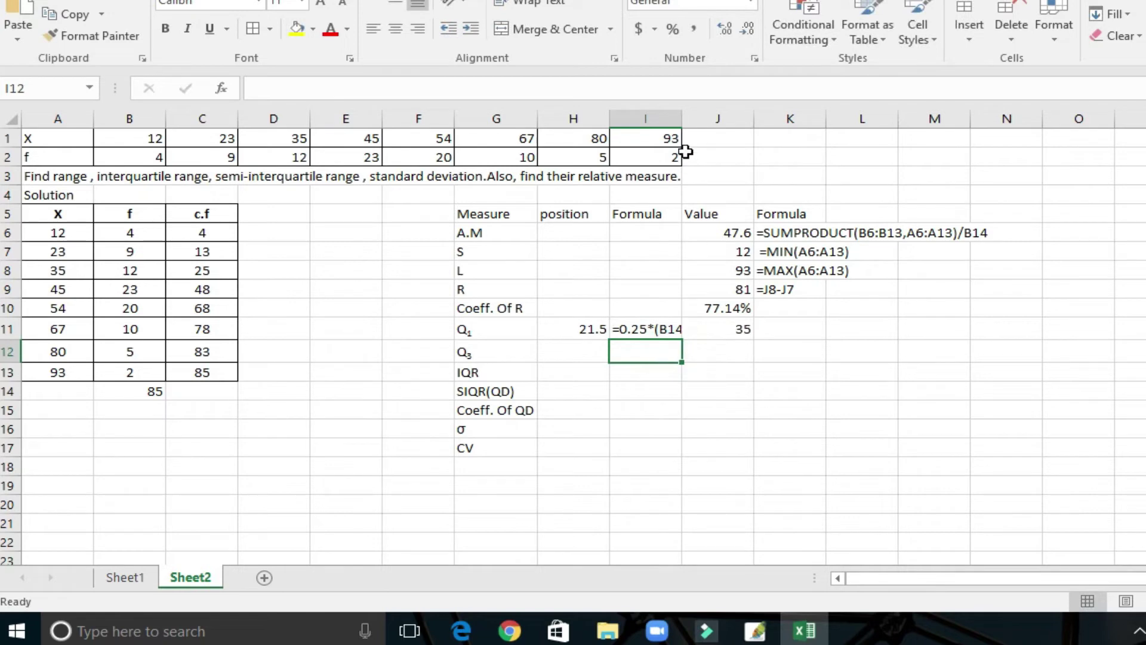
pyautogui.click(645, 332)
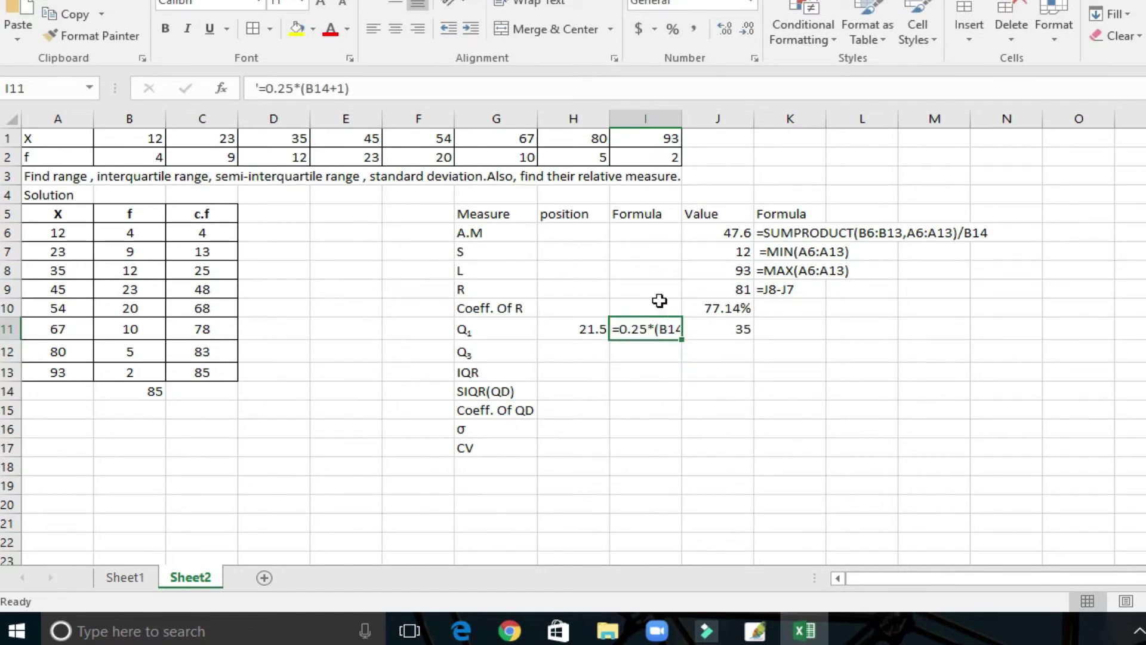
pyautogui.click(526, 3)
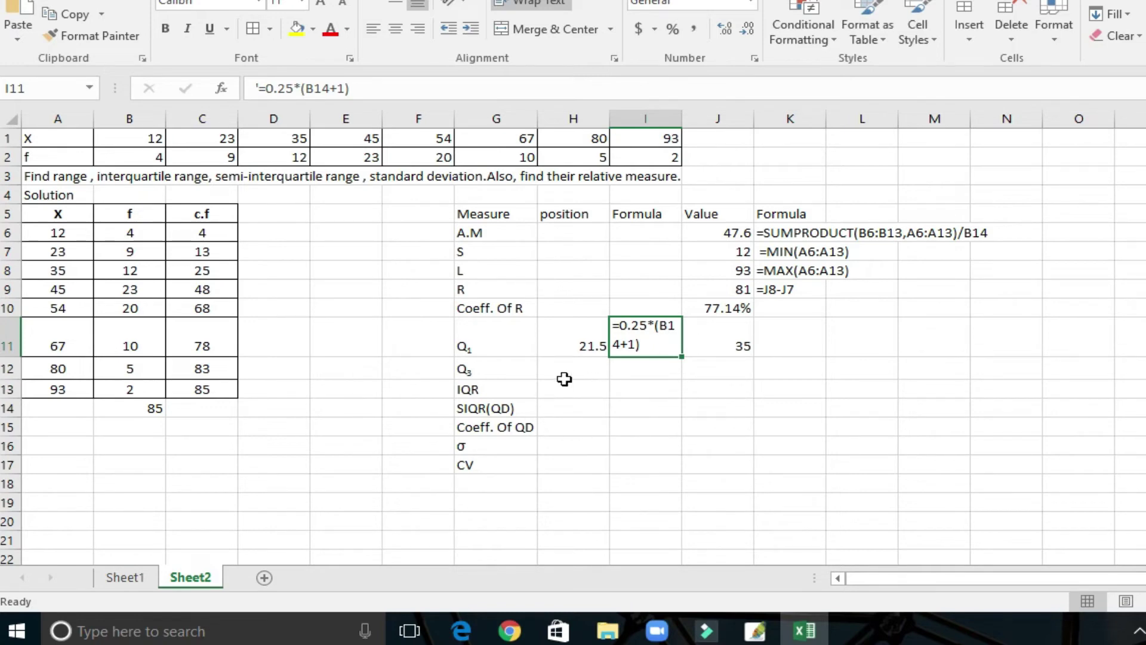
pyautogui.click(564, 379)
pyautogui.write('=')
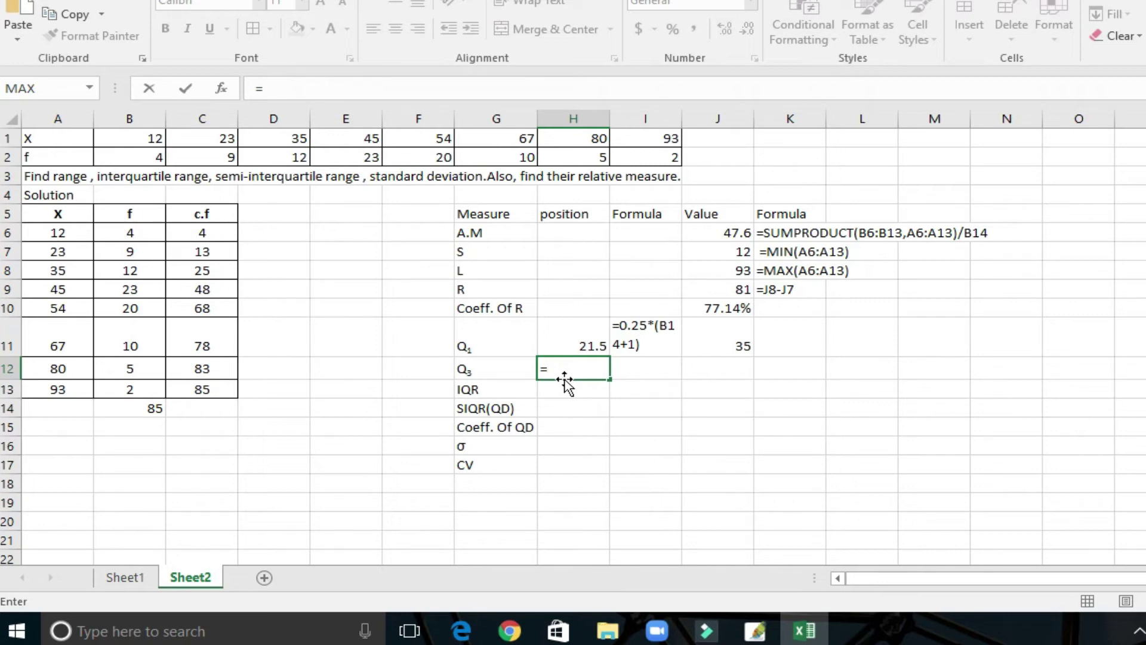
# - Complete =0.75*(B14+1) in H12 to get the Q3 position 64.5
pyautogui.write('0.75')
pyautogui.write('*')
pyautogui.write('(')
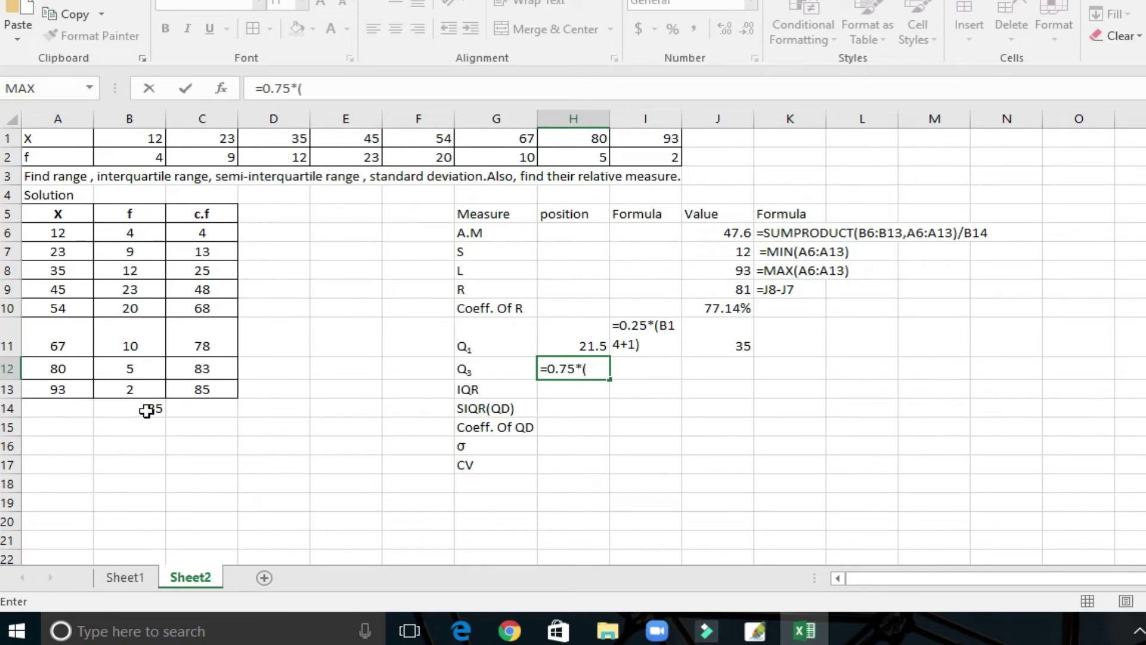
pyautogui.click(146, 410)
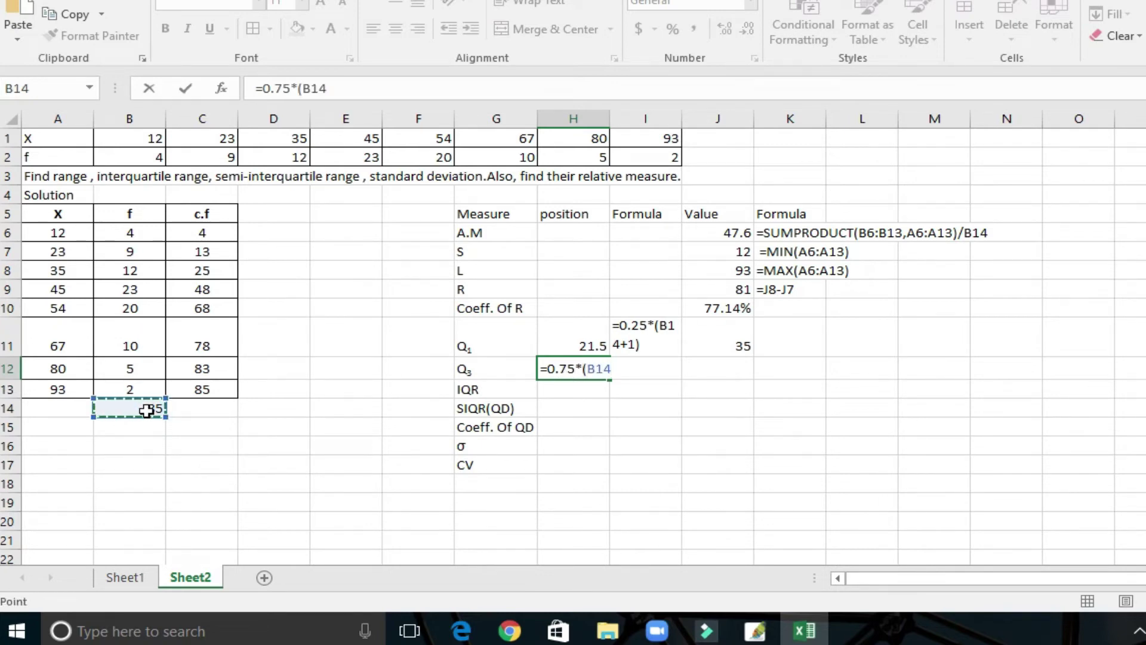
pyautogui.write('+1)')
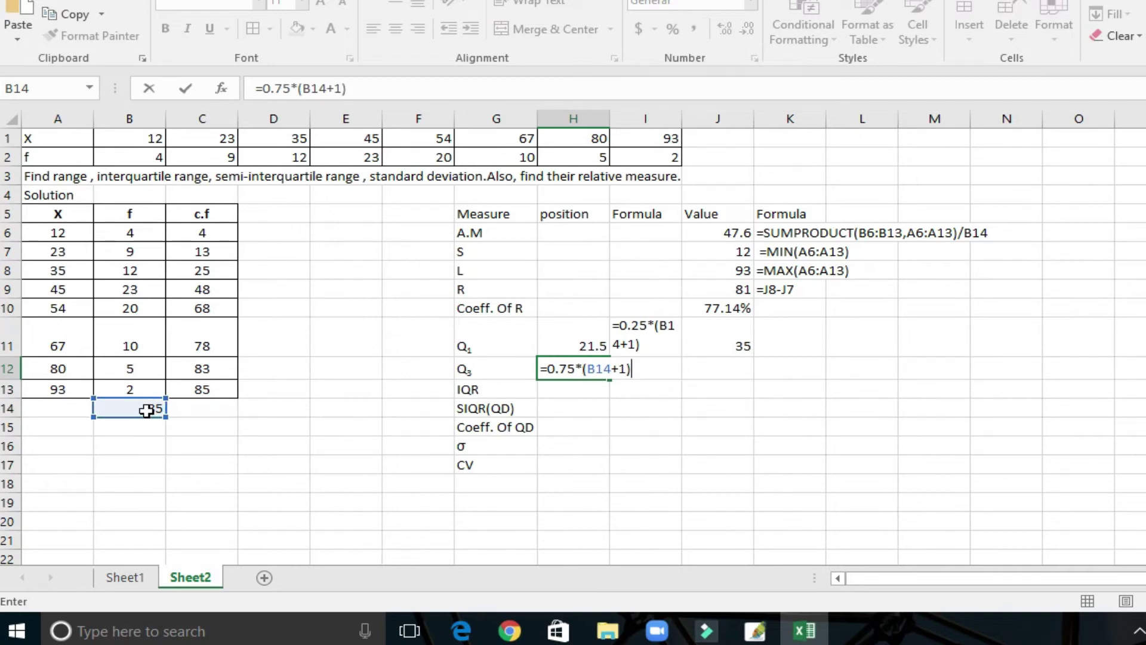
pyautogui.press('Return')
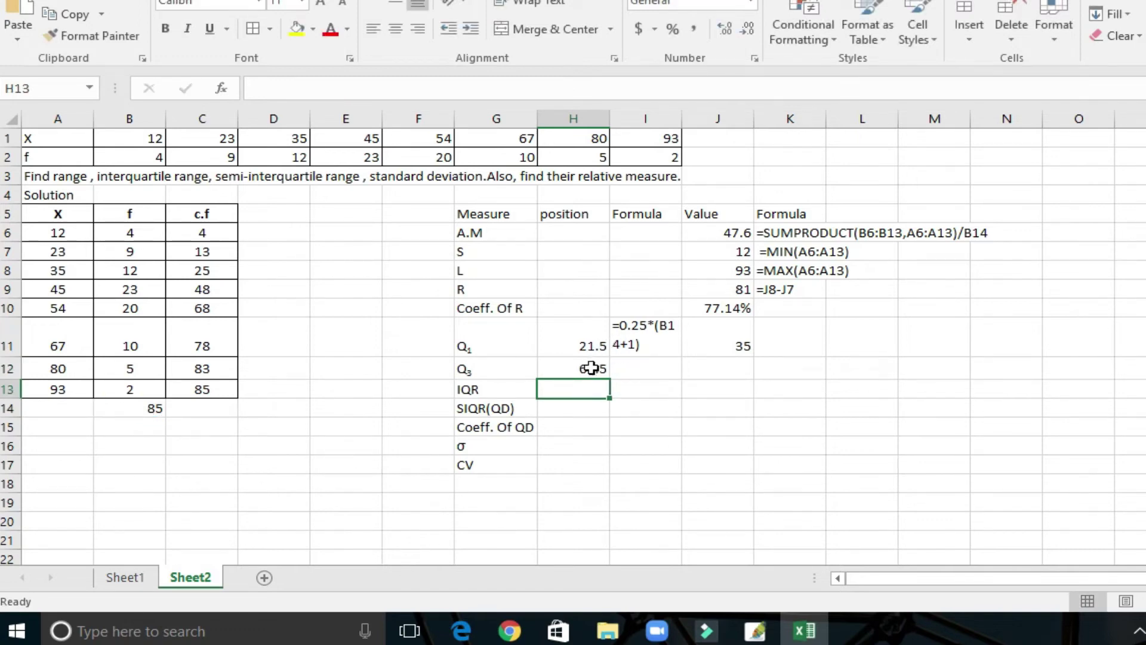
pyautogui.click(591, 368)
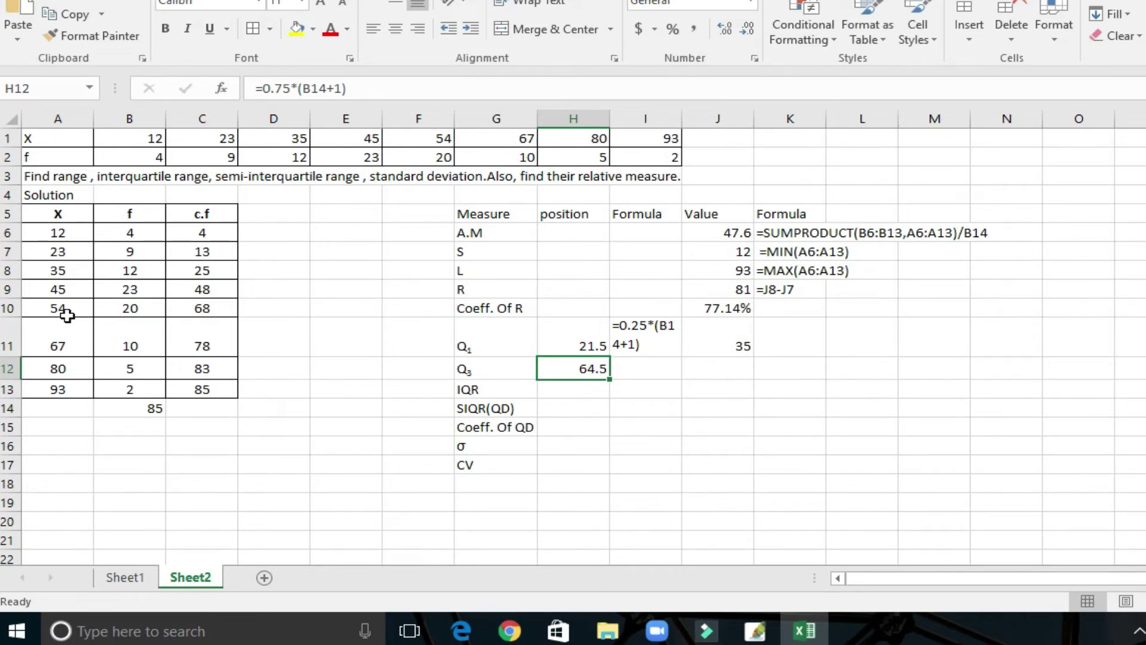
pyautogui.click(716, 372)
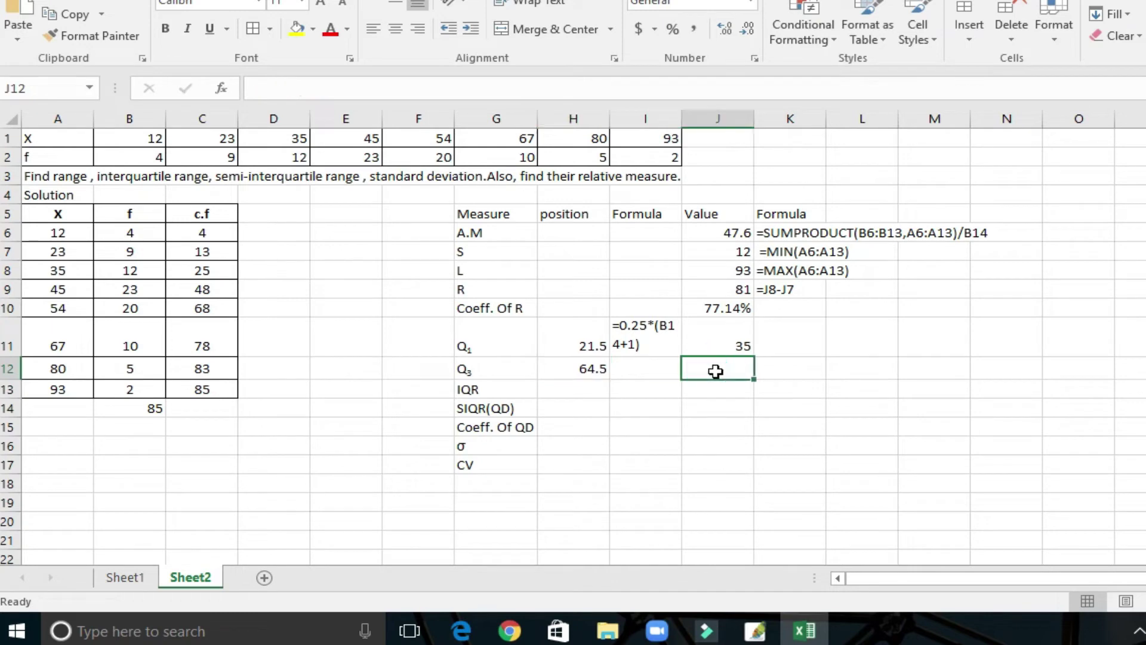
# - Enter =A10 in J12 for the Q3 value 54
pyautogui.write('=')
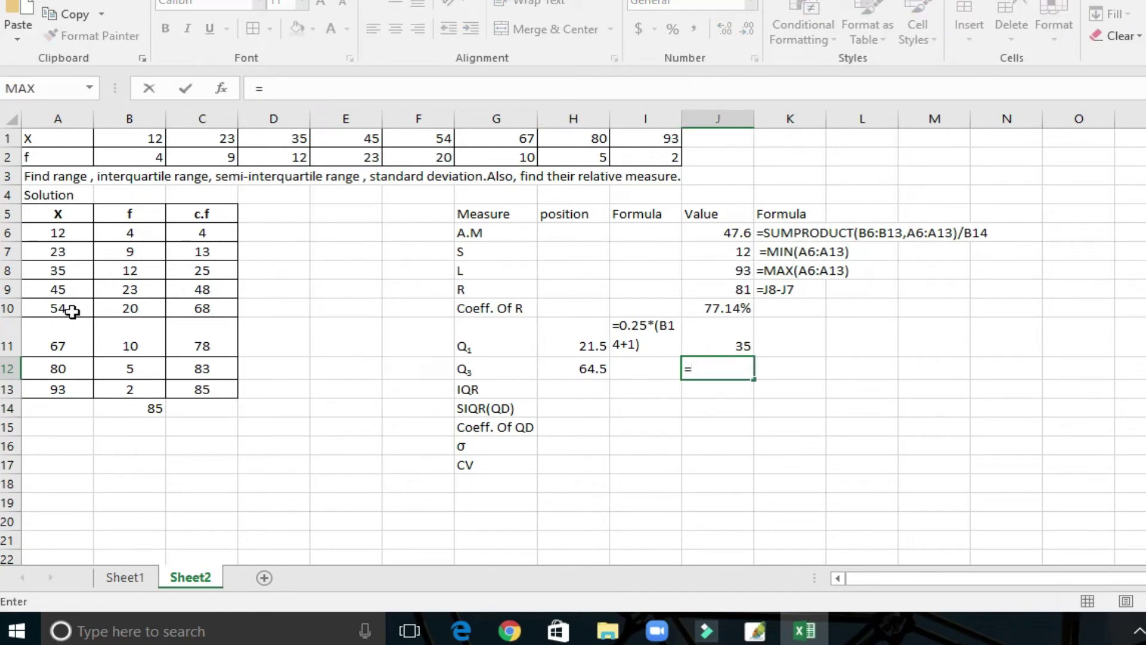
pyautogui.click(72, 311)
pyautogui.press('Return')
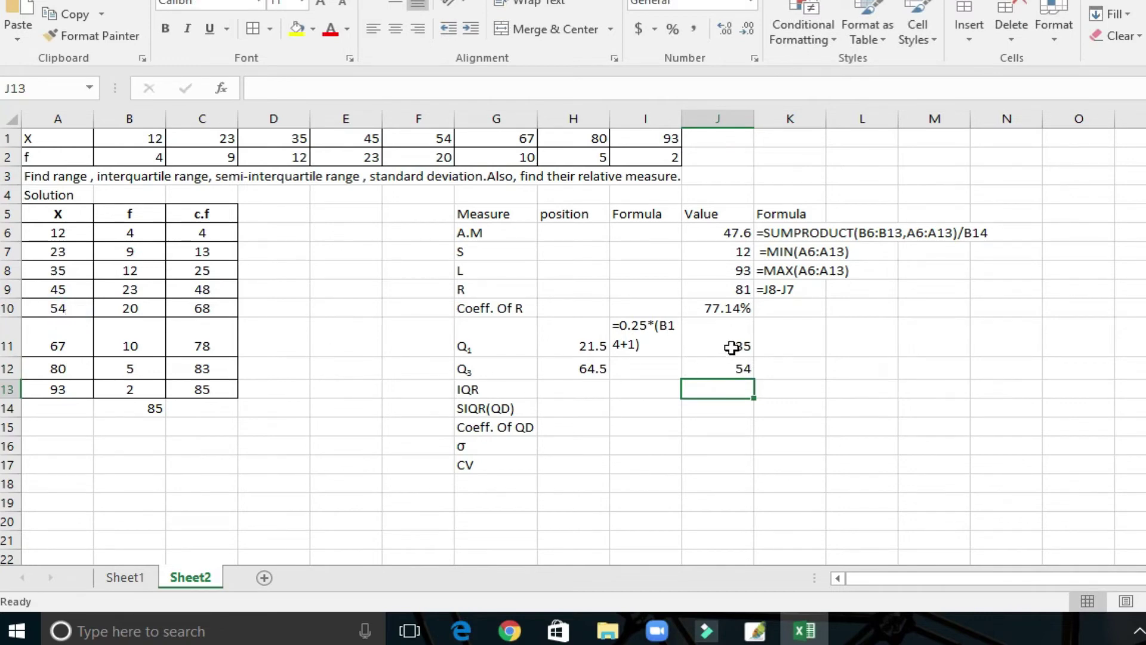
# - Note the Q3 position formula =0.75*(B14+1) as wrapped text in I12
pyautogui.click(590, 372)
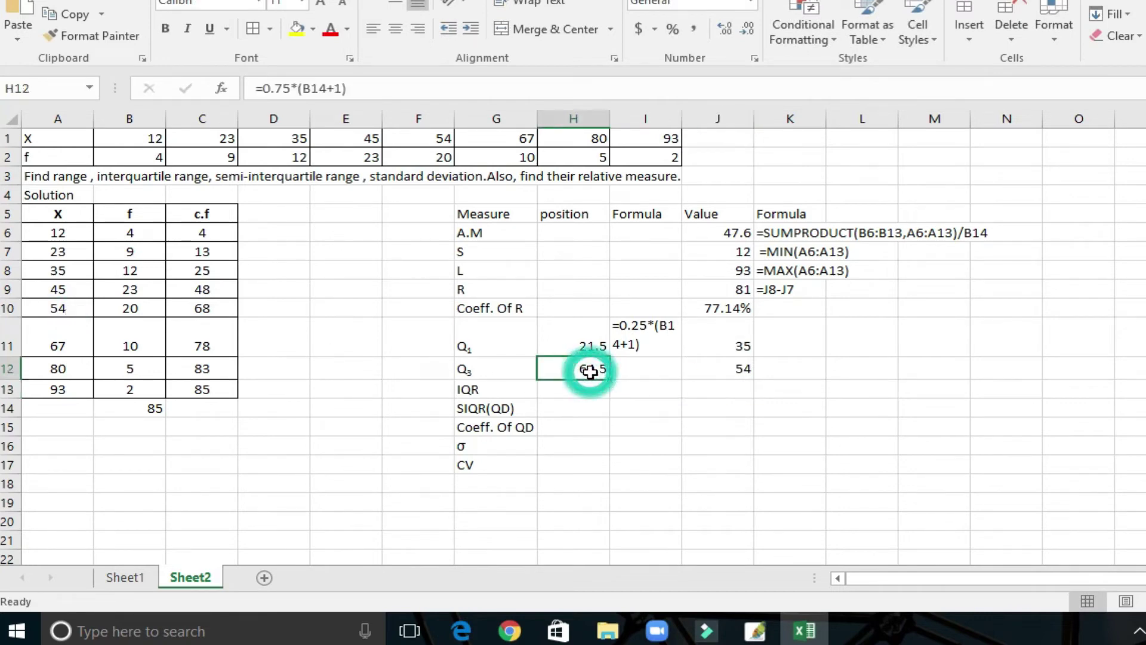
pyautogui.moveTo(350, 89); pyautogui.dragTo(169, 101)
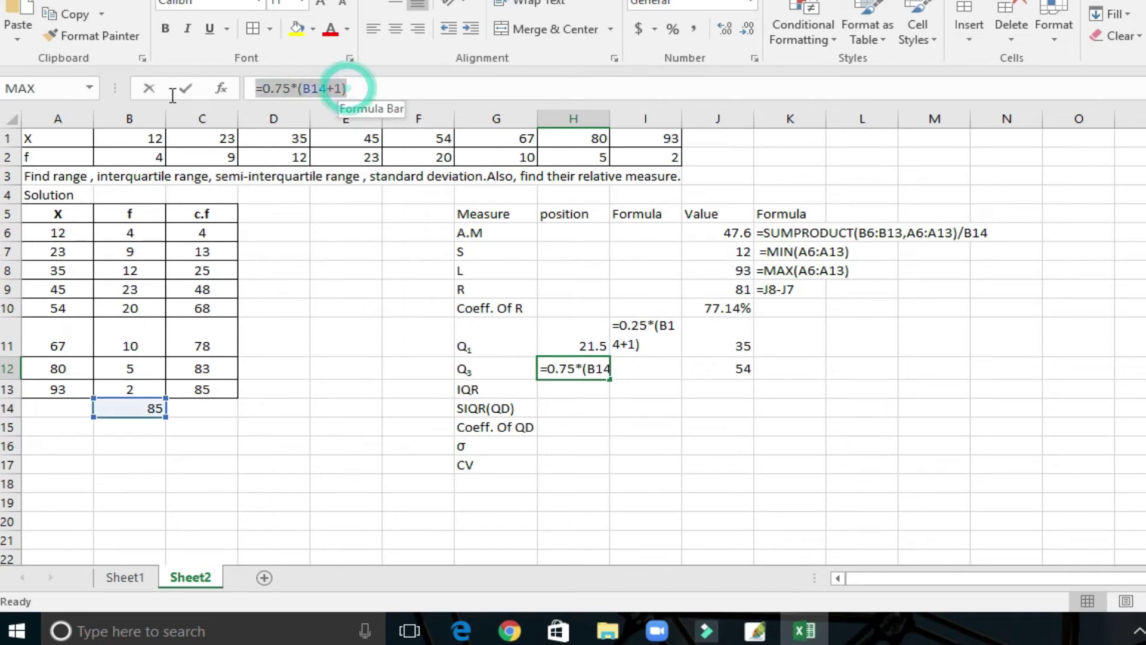
pyautogui.hotkey('ctrl', 'c')
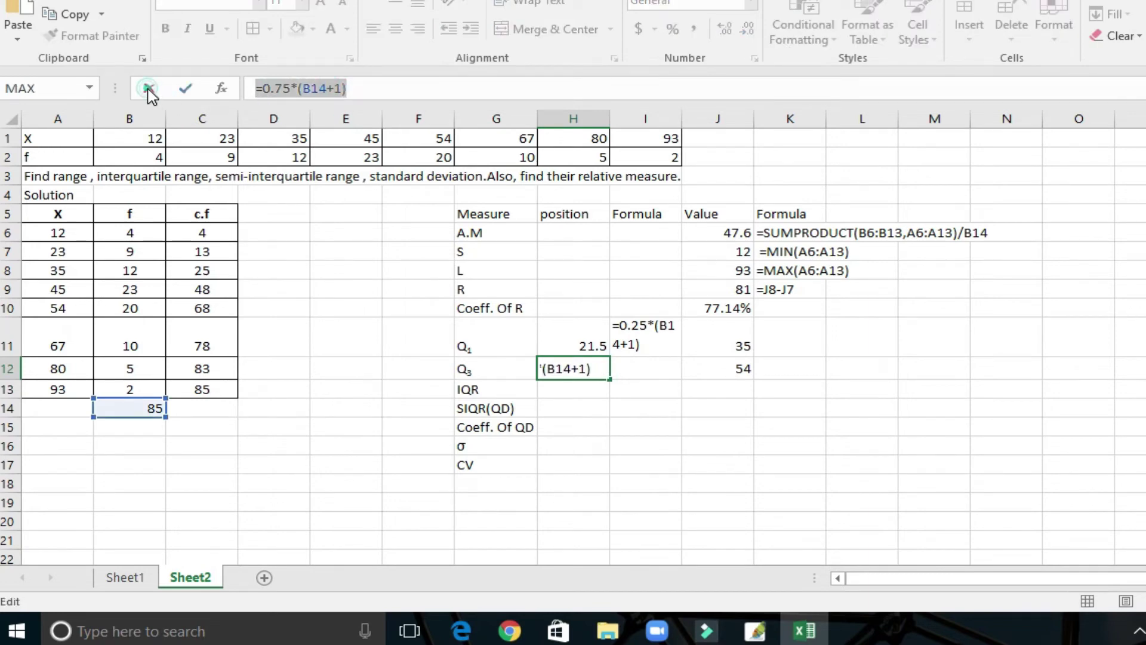
pyautogui.click(149, 89)
pyautogui.click(643, 368)
pyautogui.write("'")
pyautogui.hotkey('ctrl', 'v')
pyautogui.click(732, 347)
pyautogui.click(644, 369)
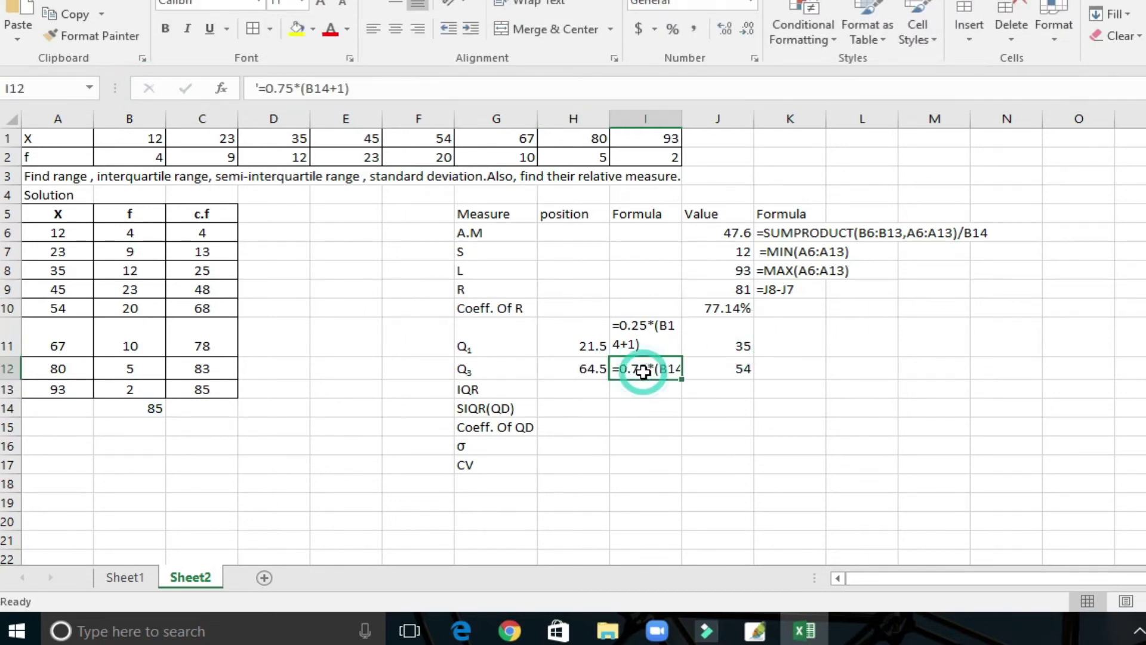
pyautogui.click(537, 3)
# - Record =A8 and =A10 as text in K11 and K12 beside the quartile values
pyautogui.click(729, 338)
pyautogui.moveTo(286, 88); pyautogui.dragTo(253, 88)
pyautogui.click(149, 88)
pyautogui.click(788, 337)
pyautogui.write("'")
pyautogui.hotkey('ctrl', 'v')
pyautogui.click(726, 379)
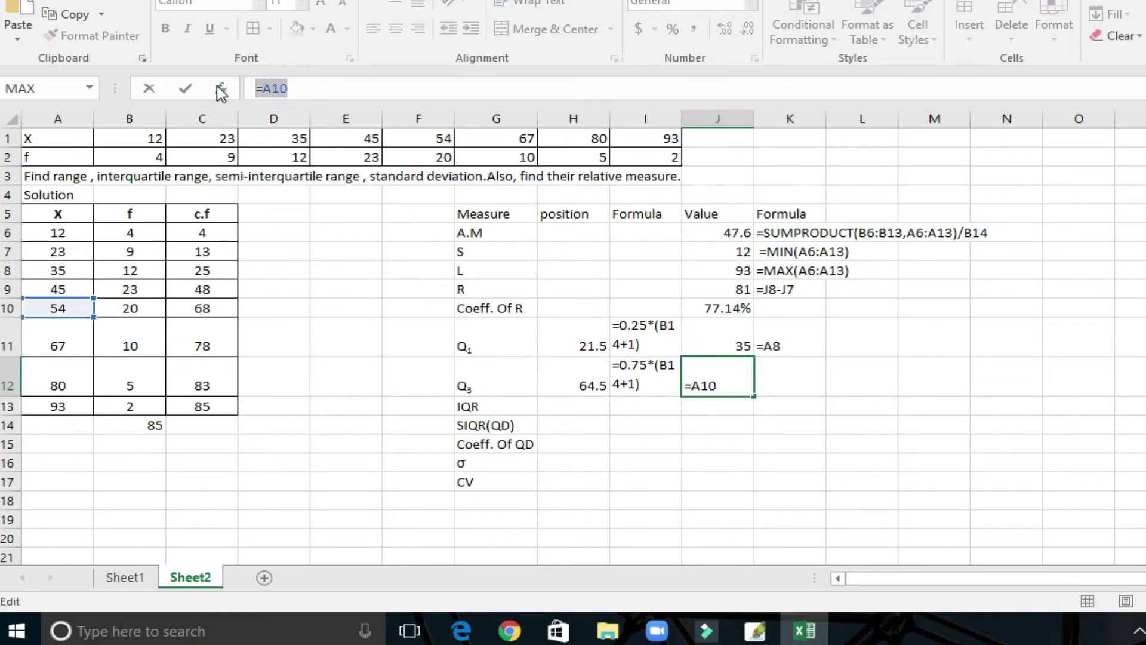
pyautogui.click(149, 89)
pyautogui.click(788, 385)
pyautogui.write("'")
pyautogui.hotkey('ctrl', 'v')
pyautogui.click(580, 409)
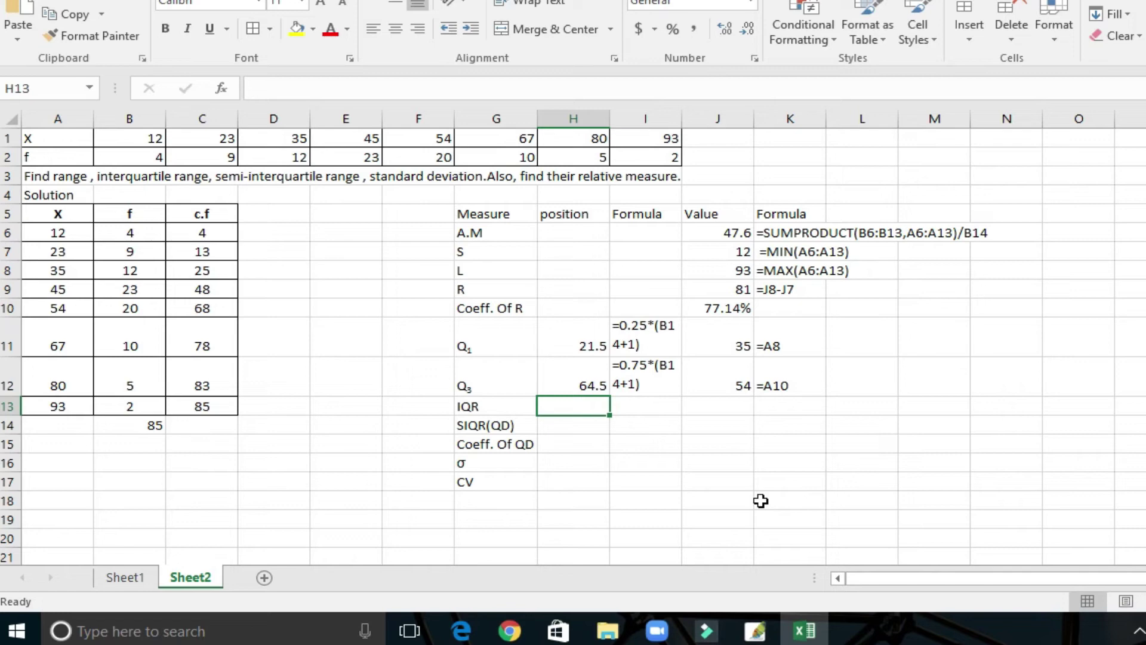
# - Enter =J12-J11 in J13 to get the IQR of 19
pyautogui.click(703, 408)
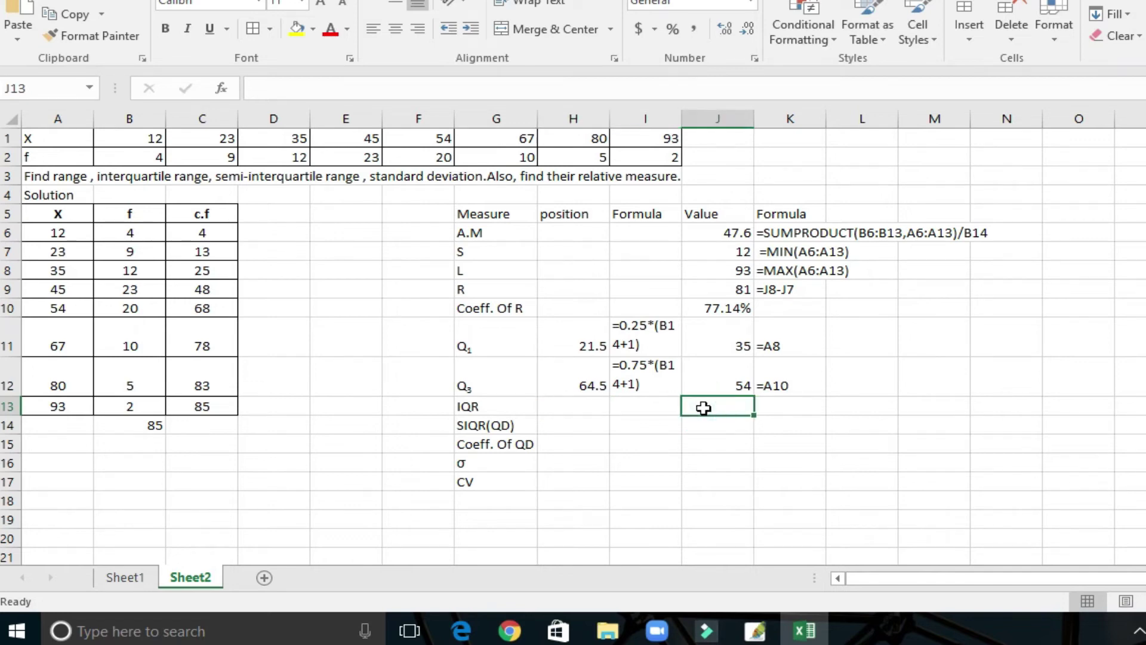
pyautogui.write('=')
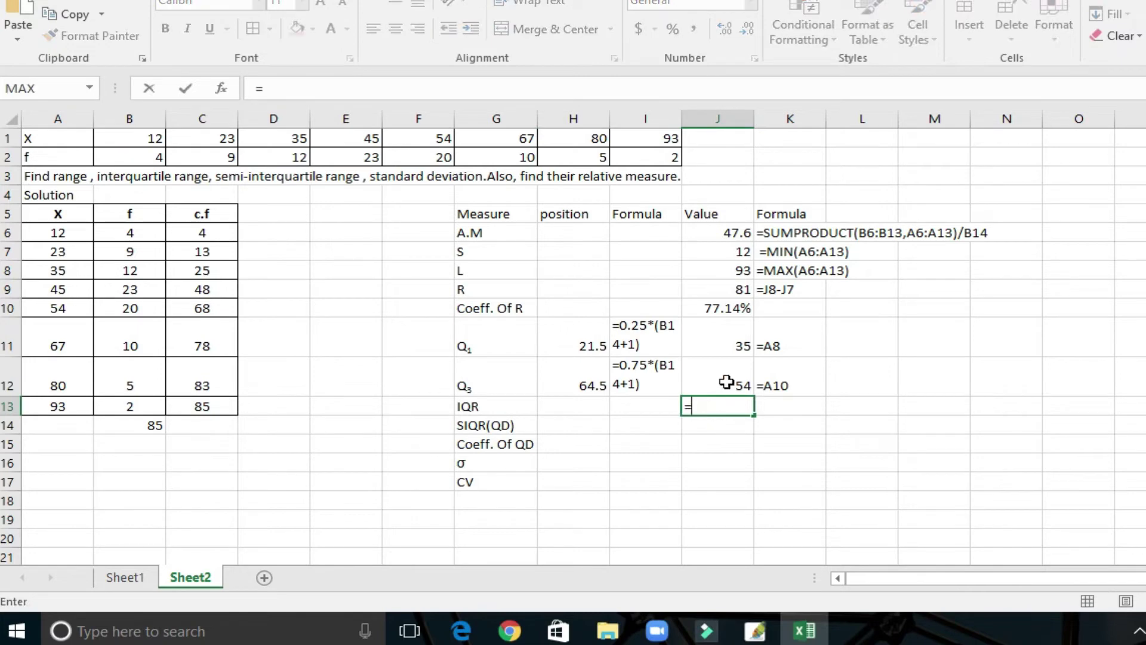
pyautogui.click(726, 382)
pyautogui.write('-')
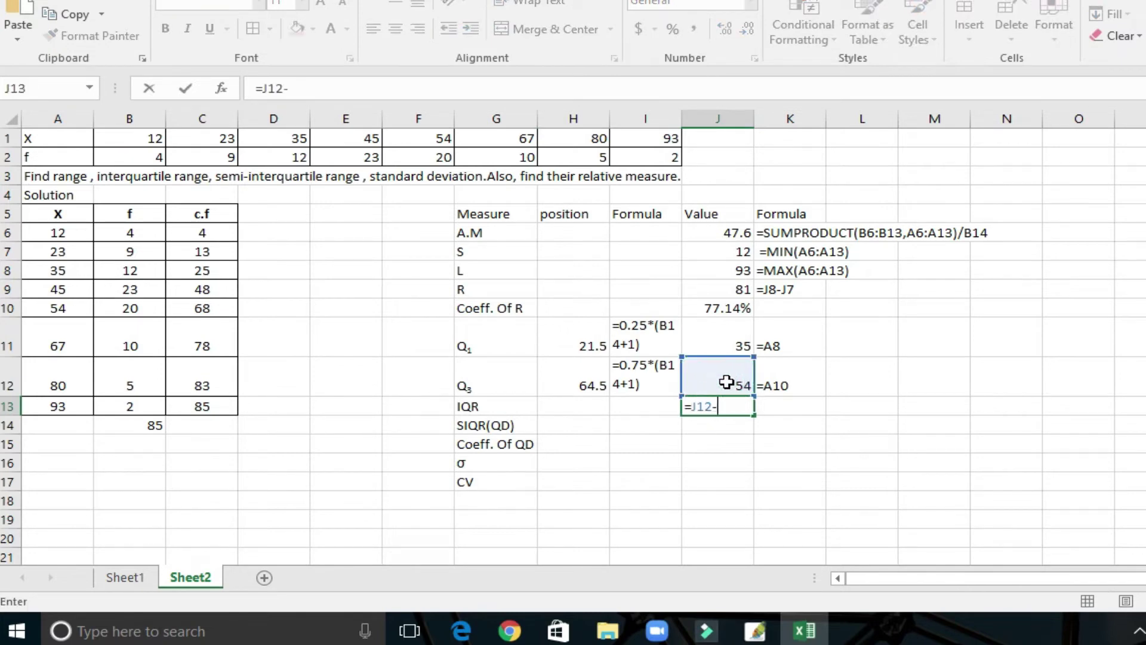
pyautogui.click(729, 349)
pyautogui.press('Return')
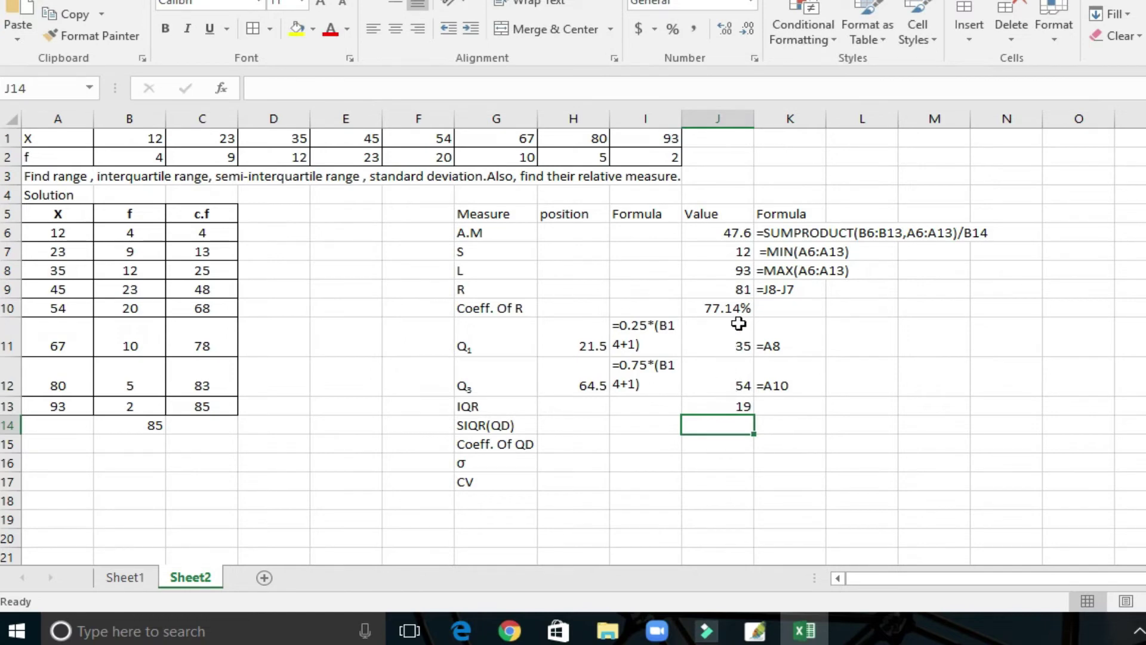
# - Note the IQR formula =J12-J11 as text in K13
pyautogui.click(732, 404)
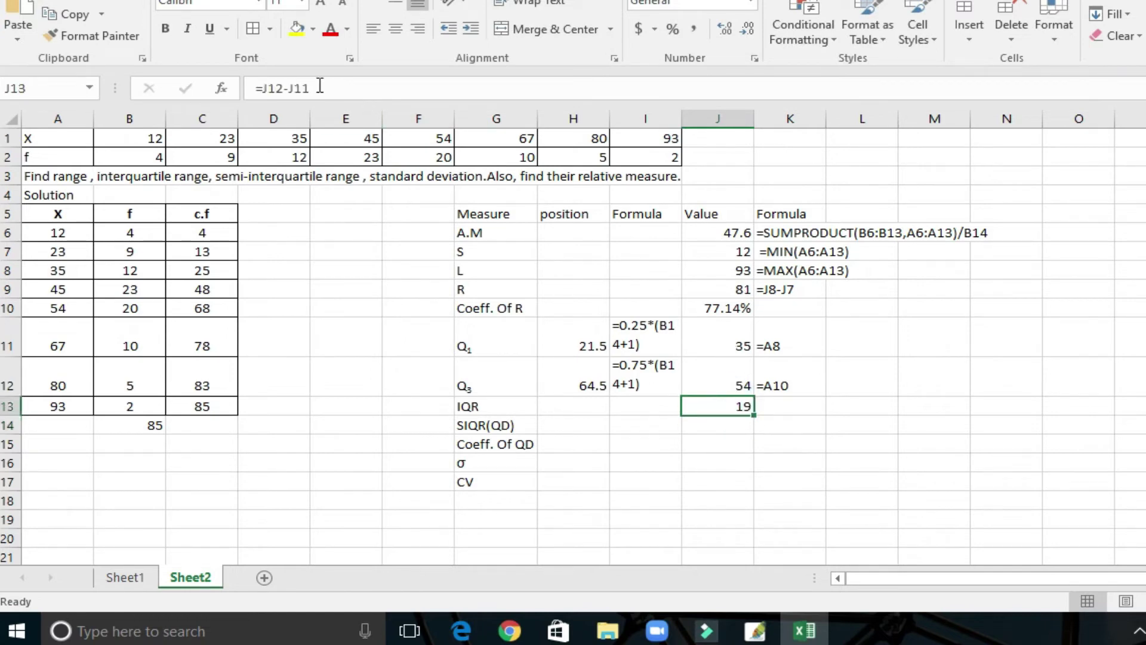
pyautogui.moveTo(310, 88); pyautogui.dragTo(206, 96)
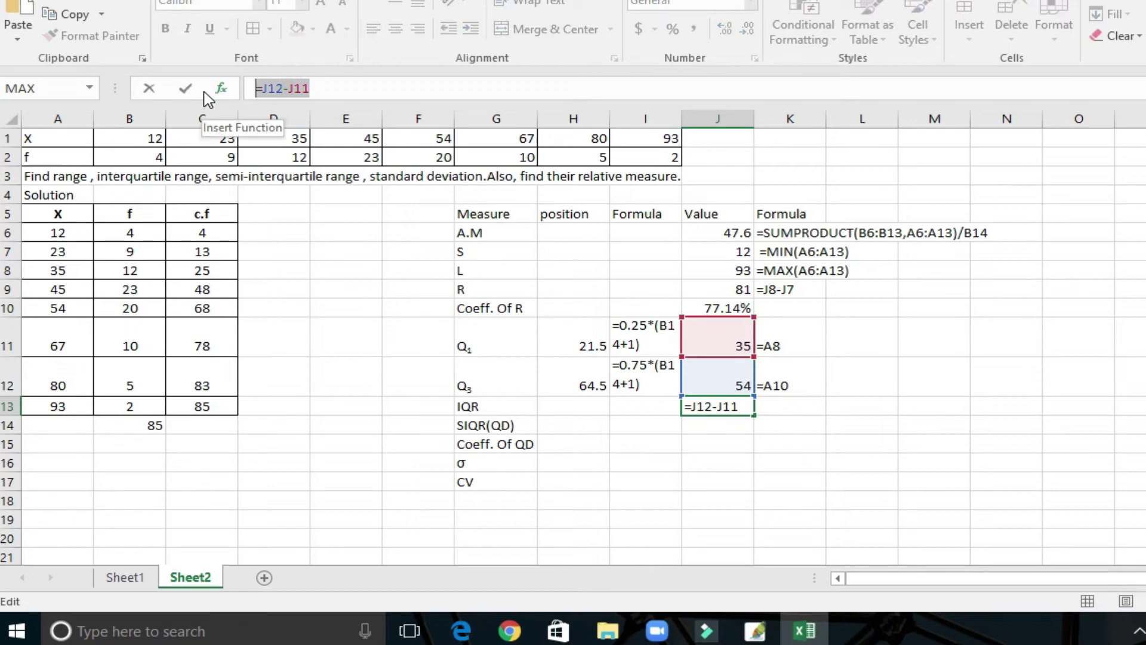
pyautogui.click(149, 90)
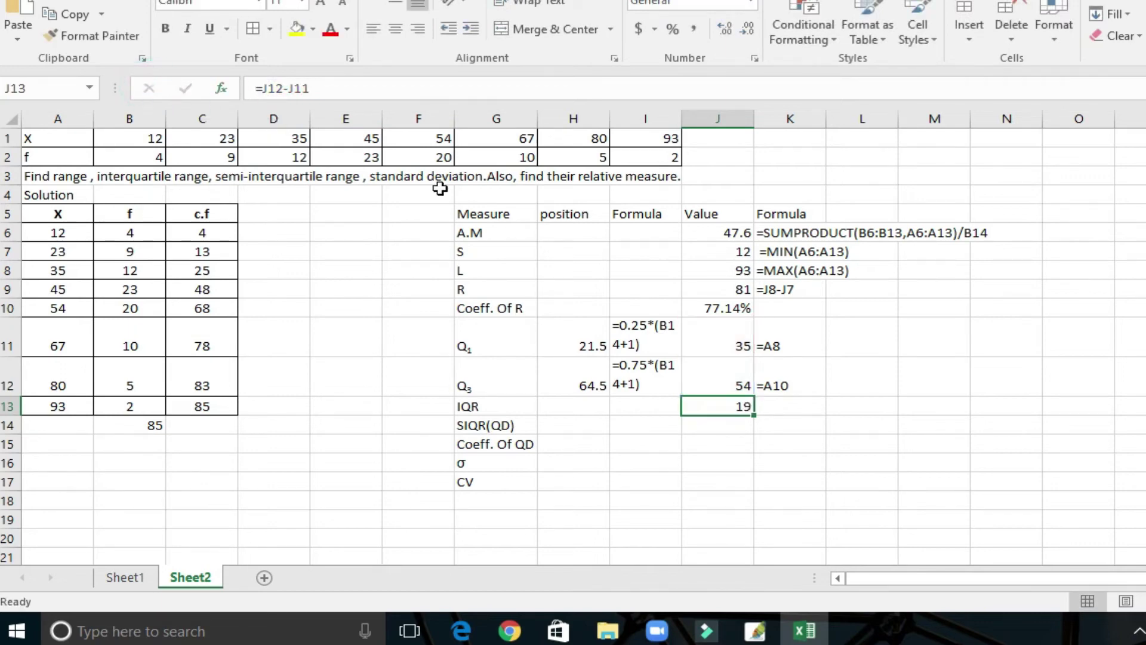
pyautogui.click(776, 407)
pyautogui.write("'")
pyautogui.hotkey('ctrl', 'v')
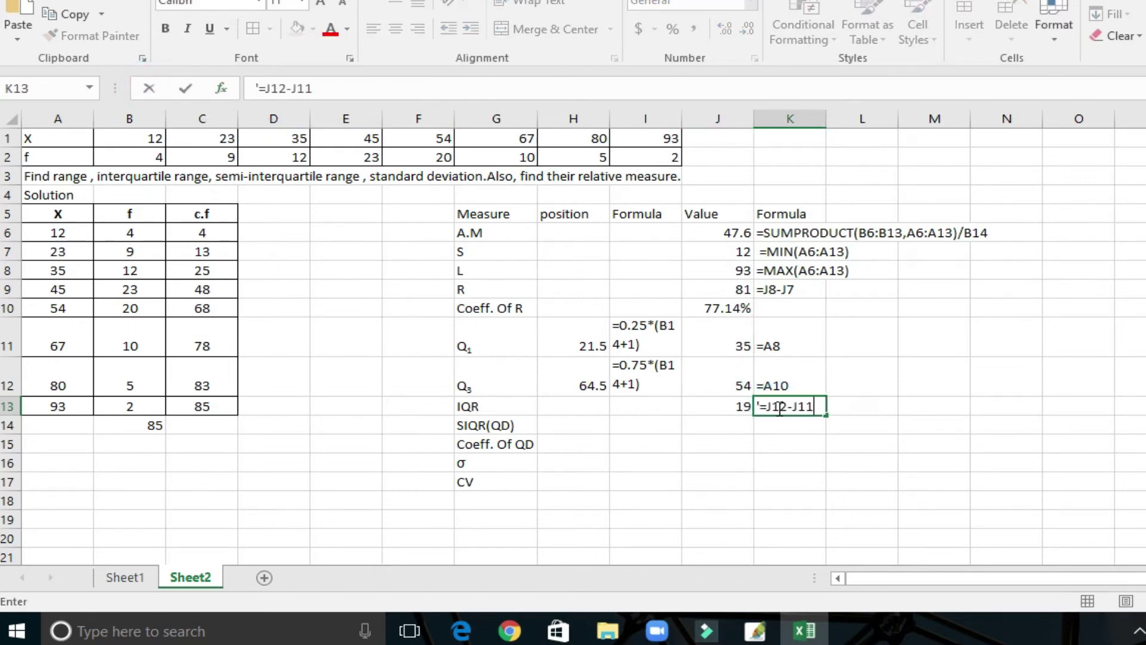
pyautogui.click(731, 424)
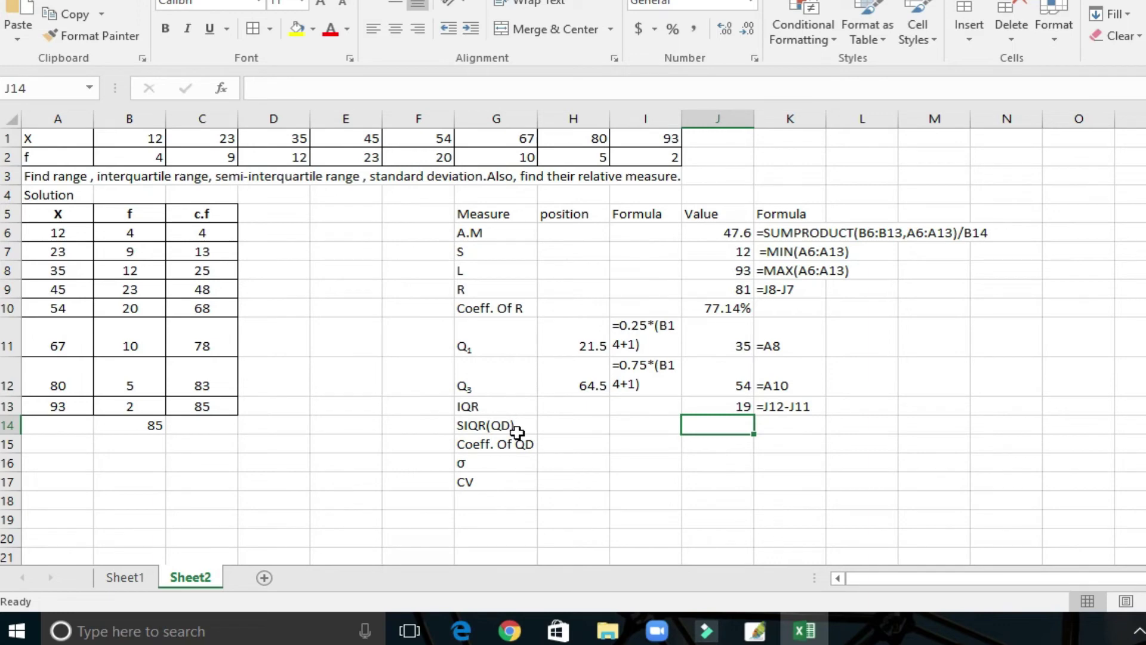
# - Enter =(J12-J11)/2 in J14 to get the SIQR of 9.5
pyautogui.write('=')
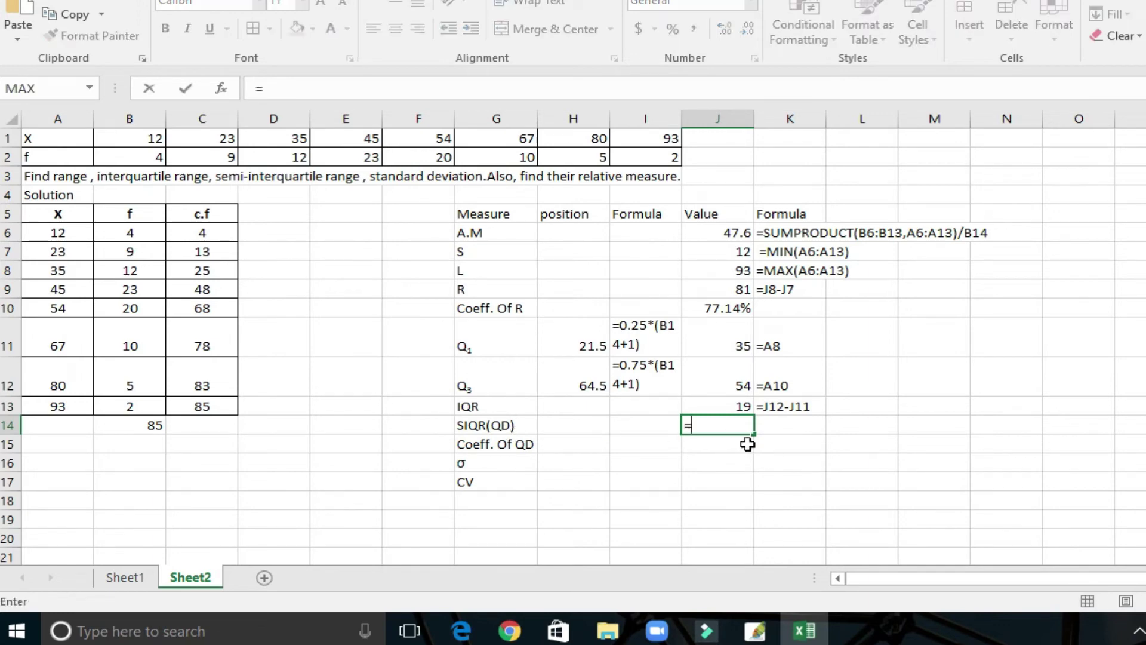
pyautogui.write('(')
pyautogui.click(721, 376)
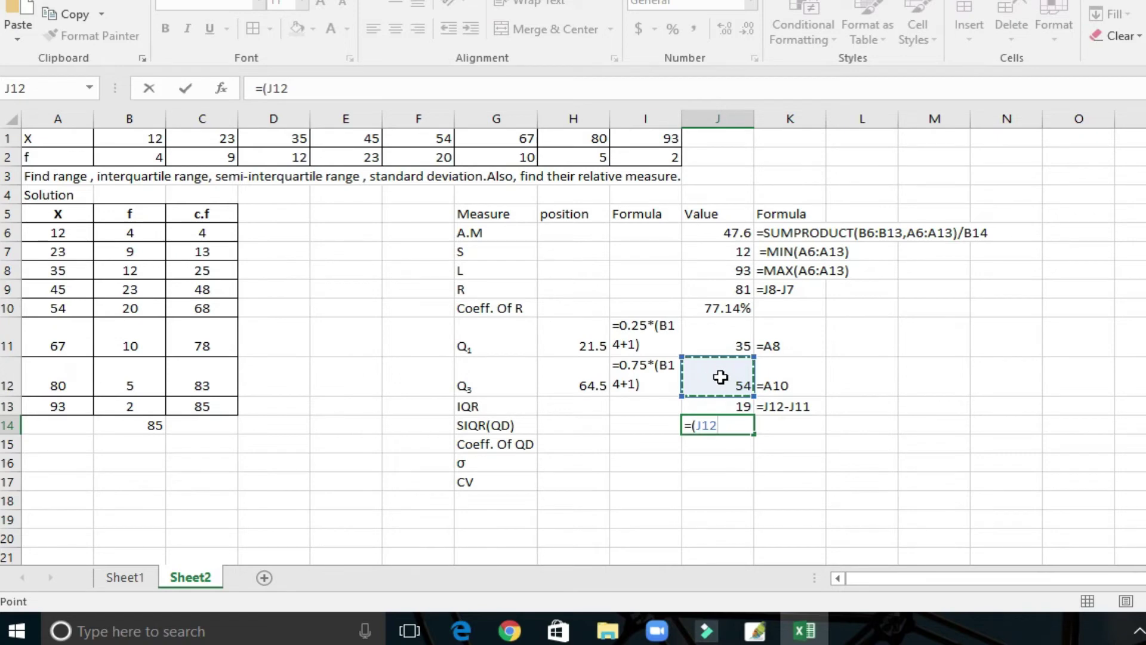
pyautogui.write('-')
pyautogui.click(720, 349)
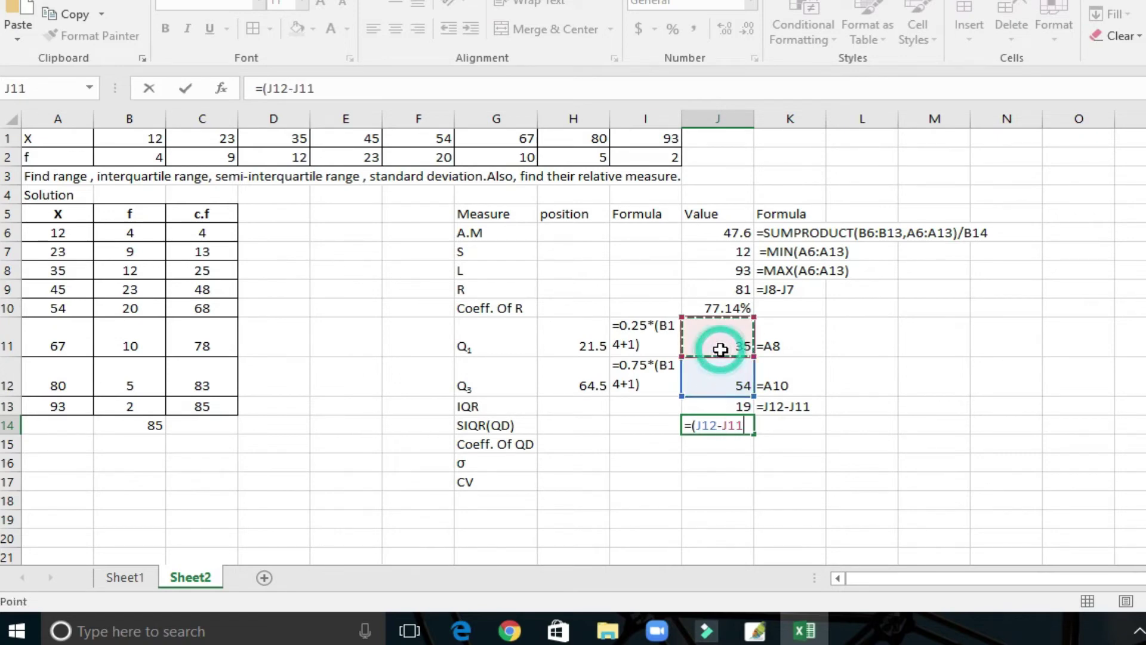
pyautogui.write(')/')
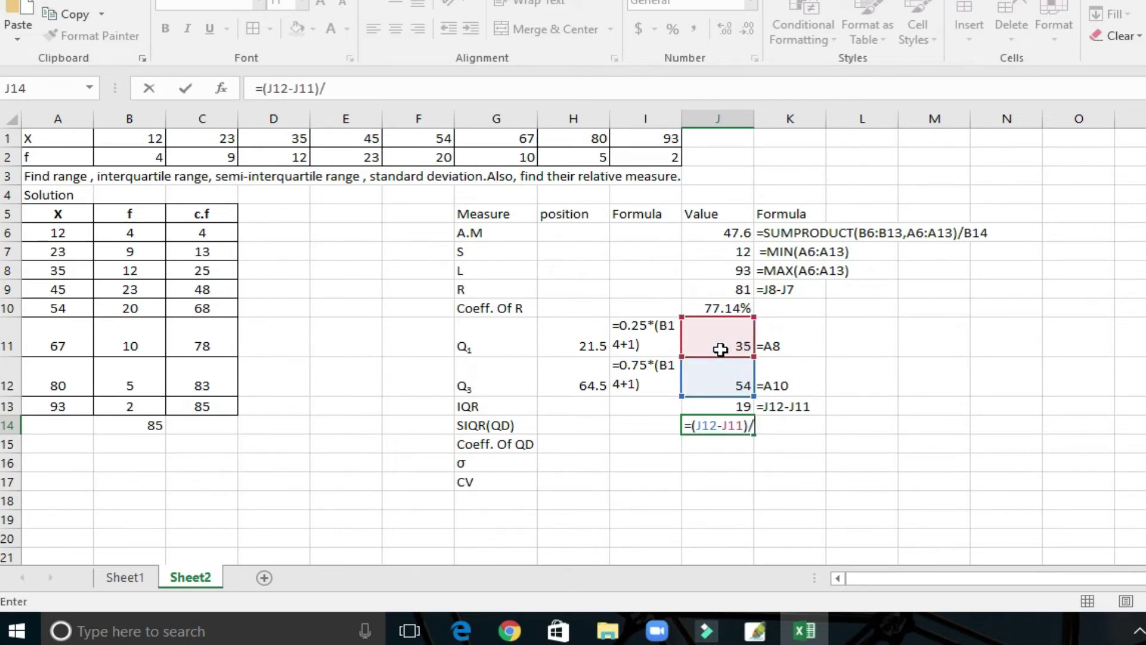
pyautogui.write('2')
pyautogui.press('Return')
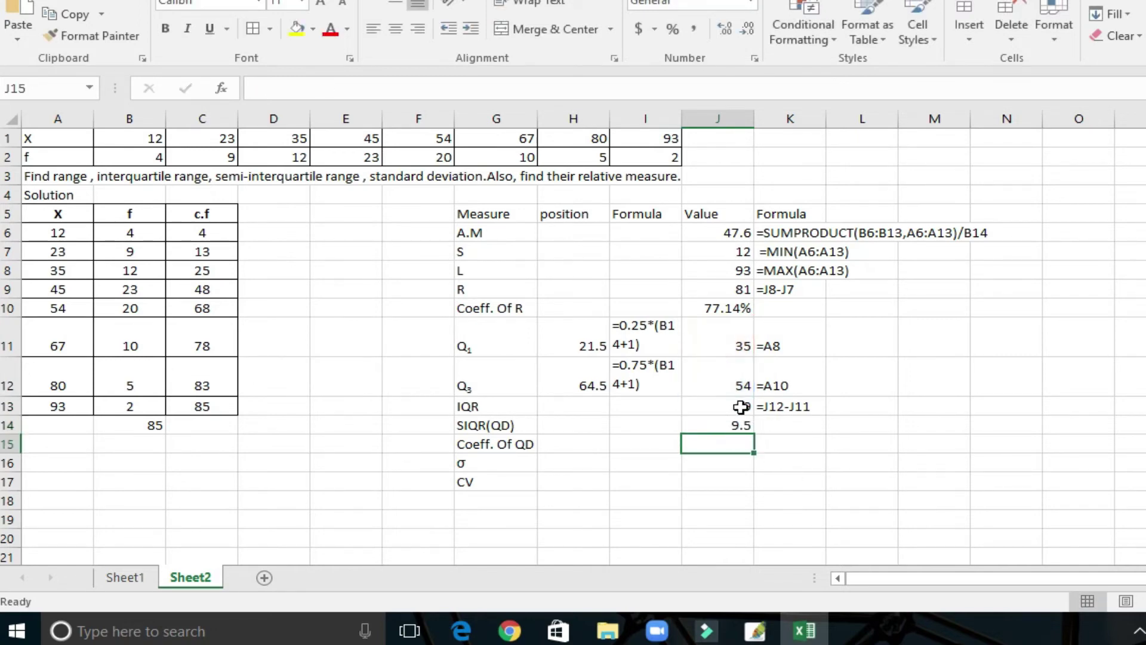
# - Type '=(J12-J11)/2 in K14 to note the SIQR formula as text
pyautogui.click(740, 425)
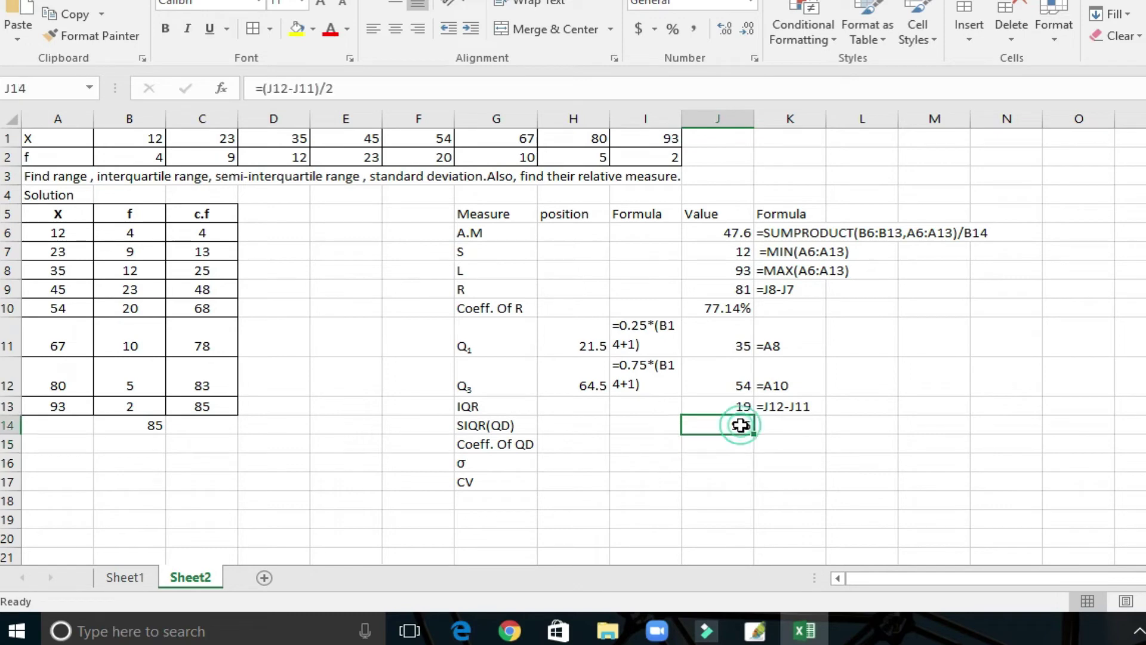
pyautogui.moveTo(342, 88); pyautogui.dragTo(255, 89)
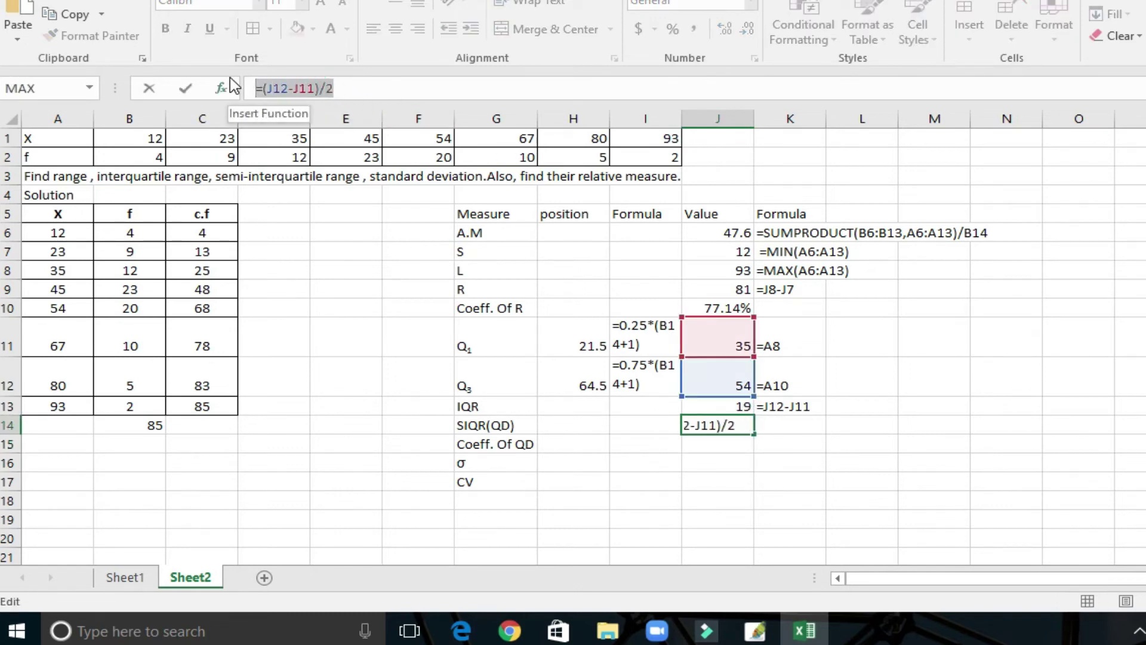
pyautogui.click(149, 90)
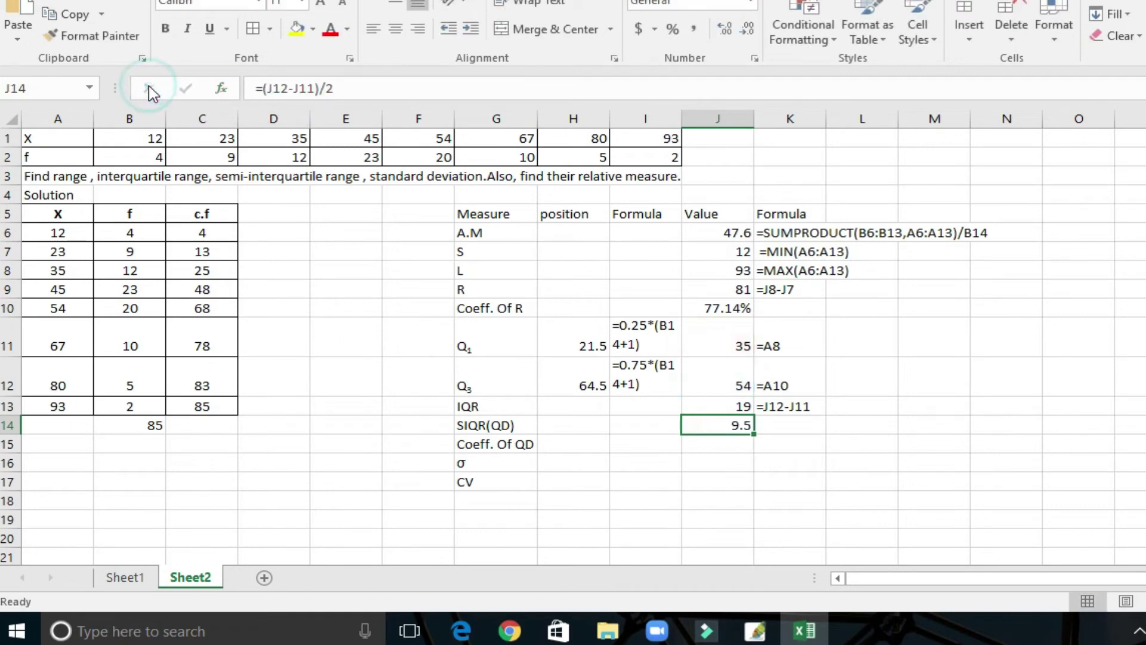
pyautogui.click(788, 424)
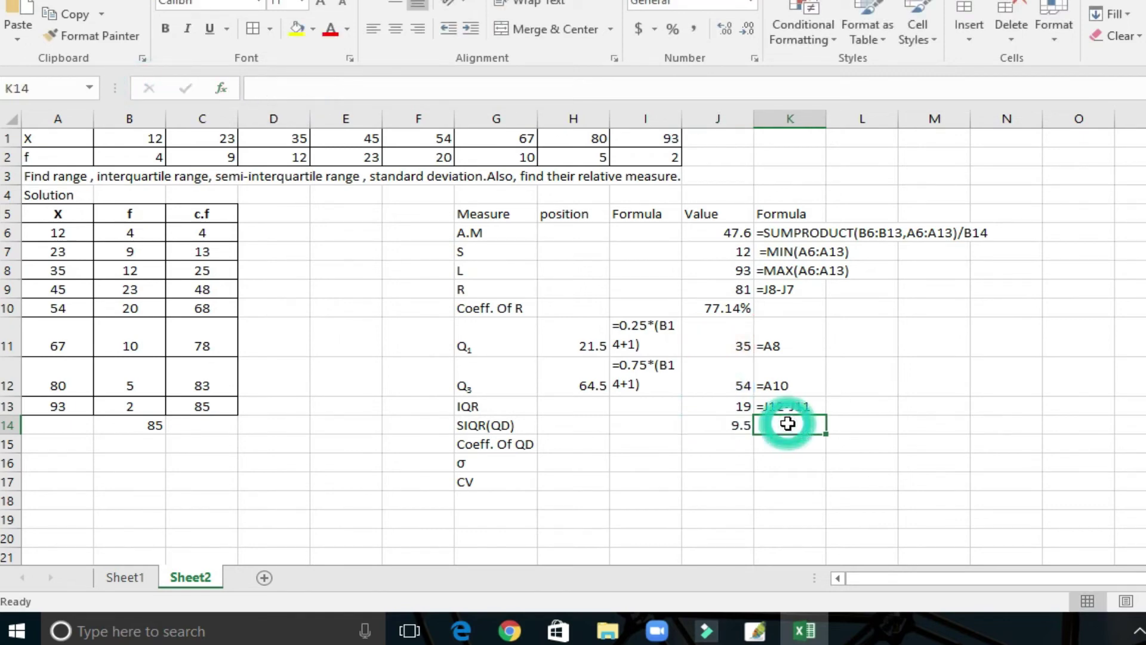
pyautogui.write("'=(J12-J11)/2")
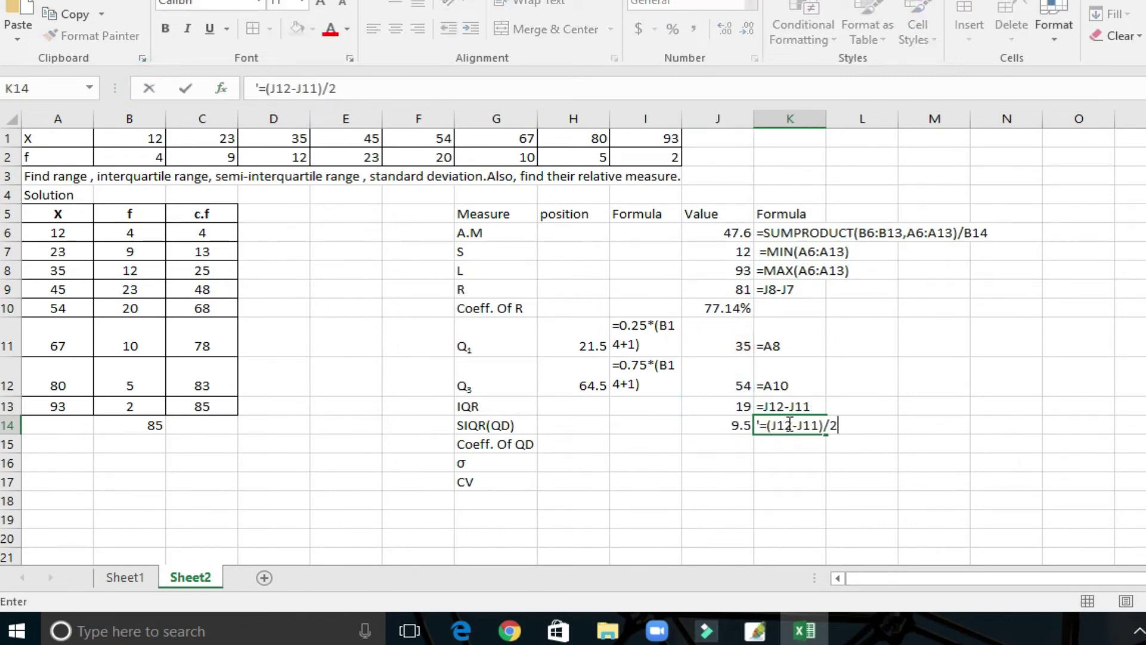
pyautogui.click(727, 449)
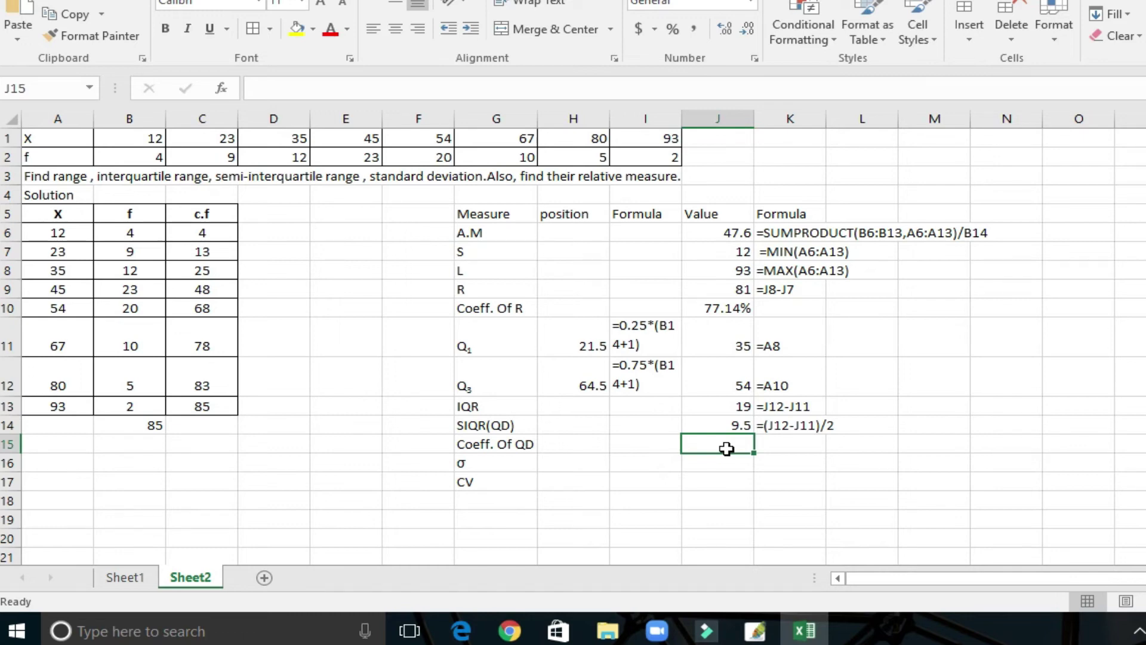
# - Enter =(J12-J11)/(J12+J11) in J15, giving the coefficient of QD 0.213483
pyautogui.write('=')
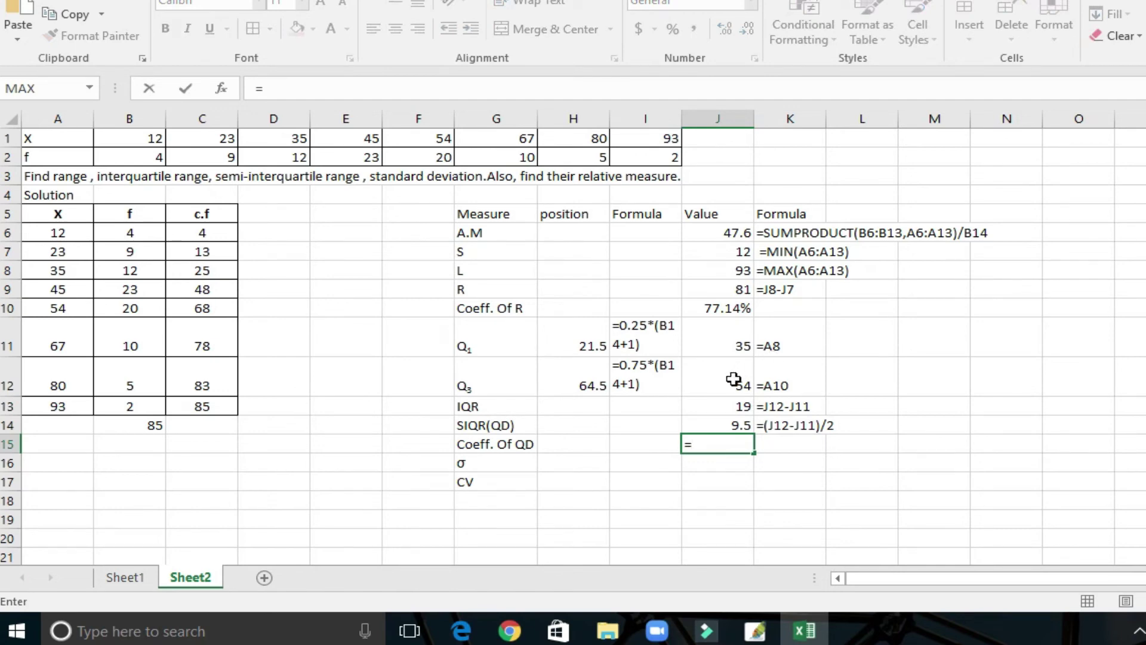
pyautogui.write('(')
pyautogui.click(717, 382)
pyautogui.write('-')
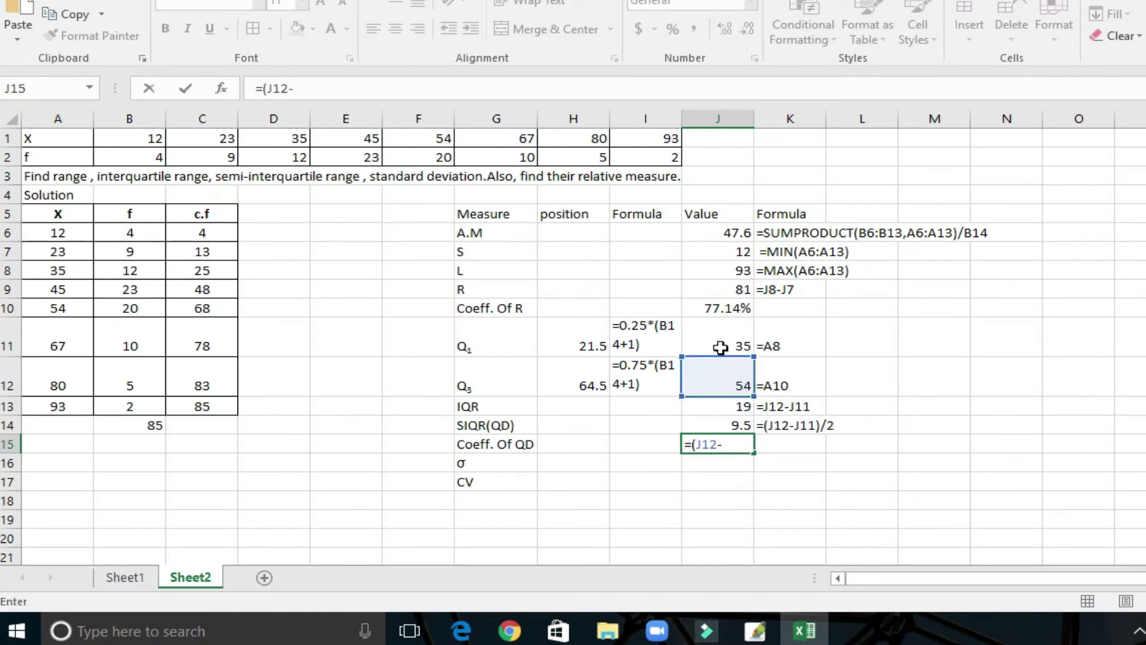
pyautogui.click(721, 339)
pyautogui.write(')')
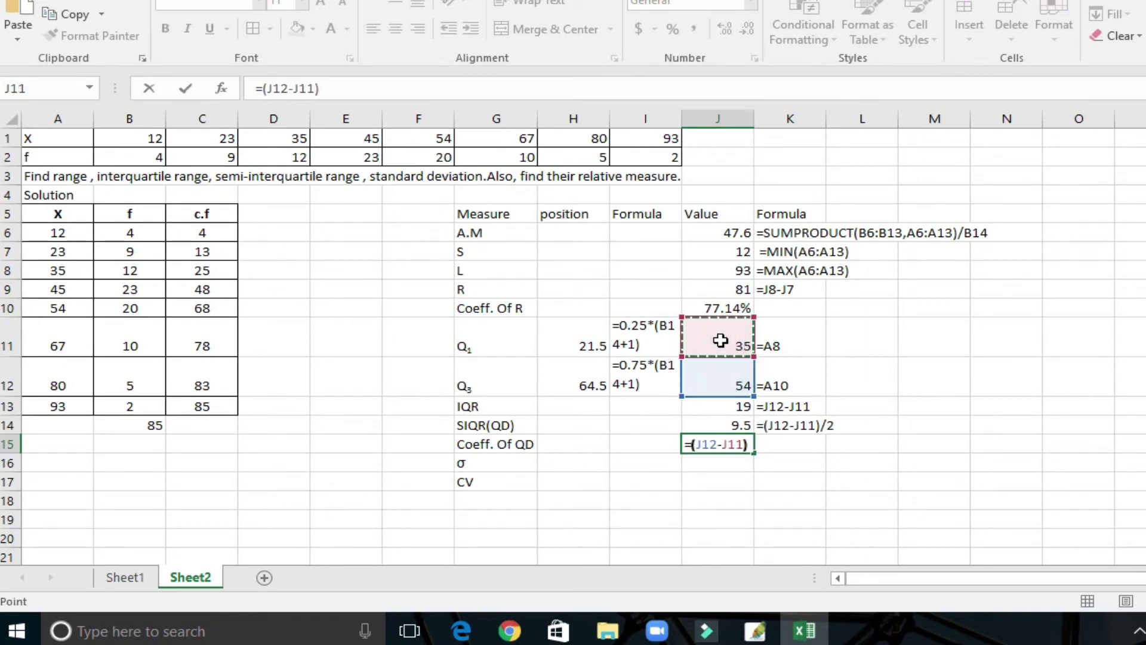
pyautogui.write('/(')
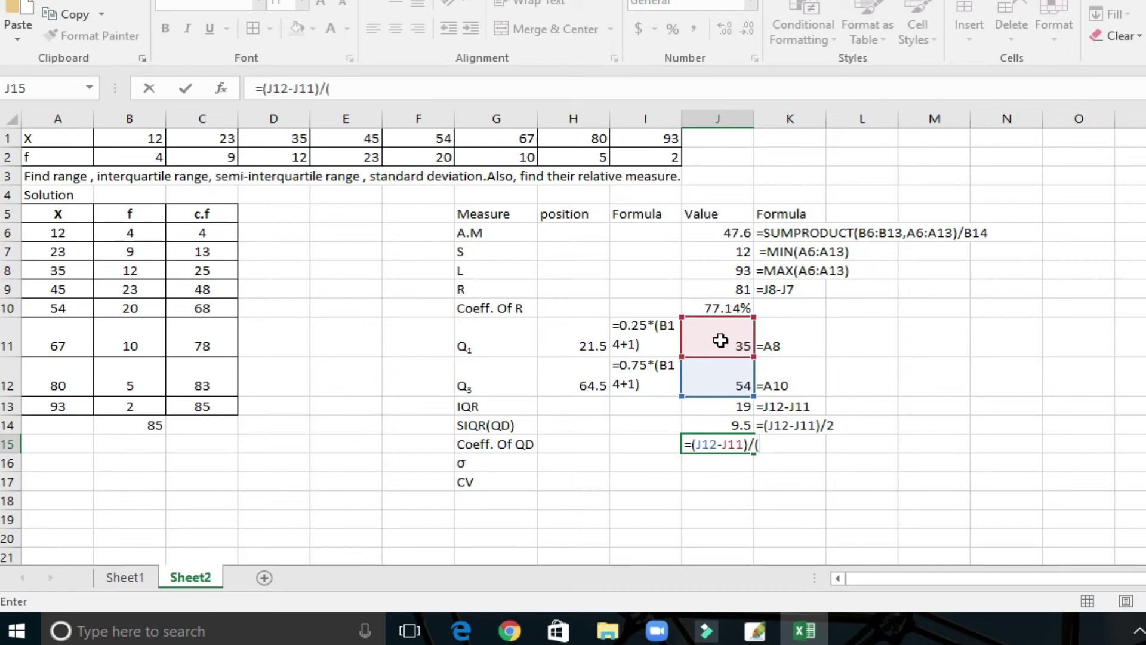
pyautogui.click(721, 389)
pyautogui.write('+')
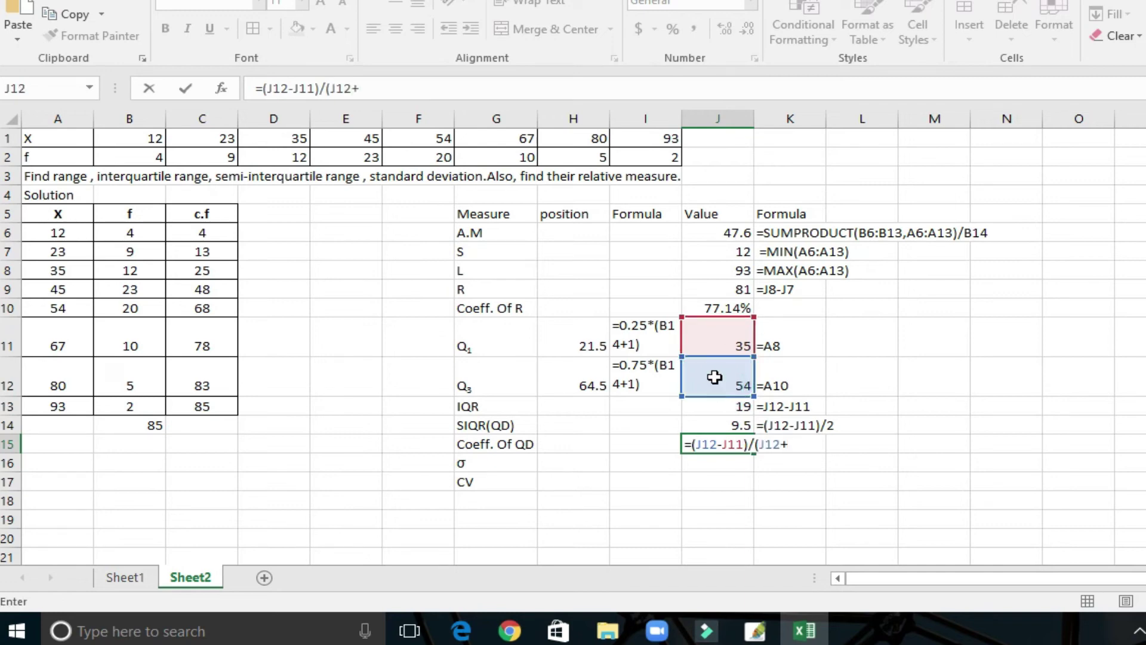
pyautogui.click(712, 327)
pyautogui.write(')')
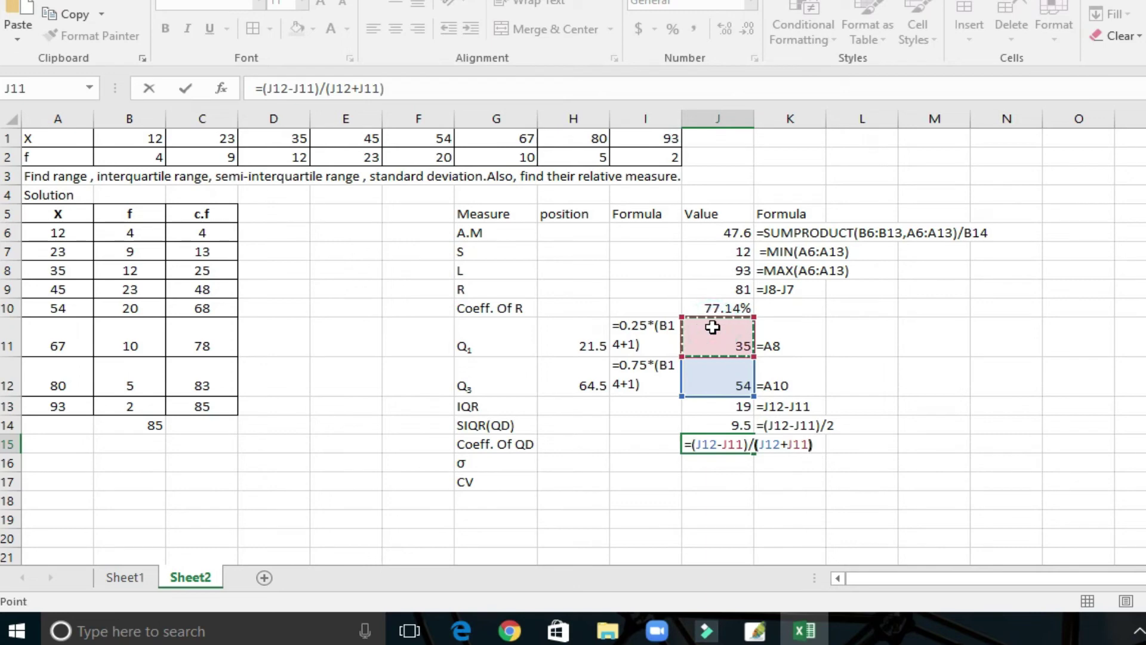
pyautogui.press('Return')
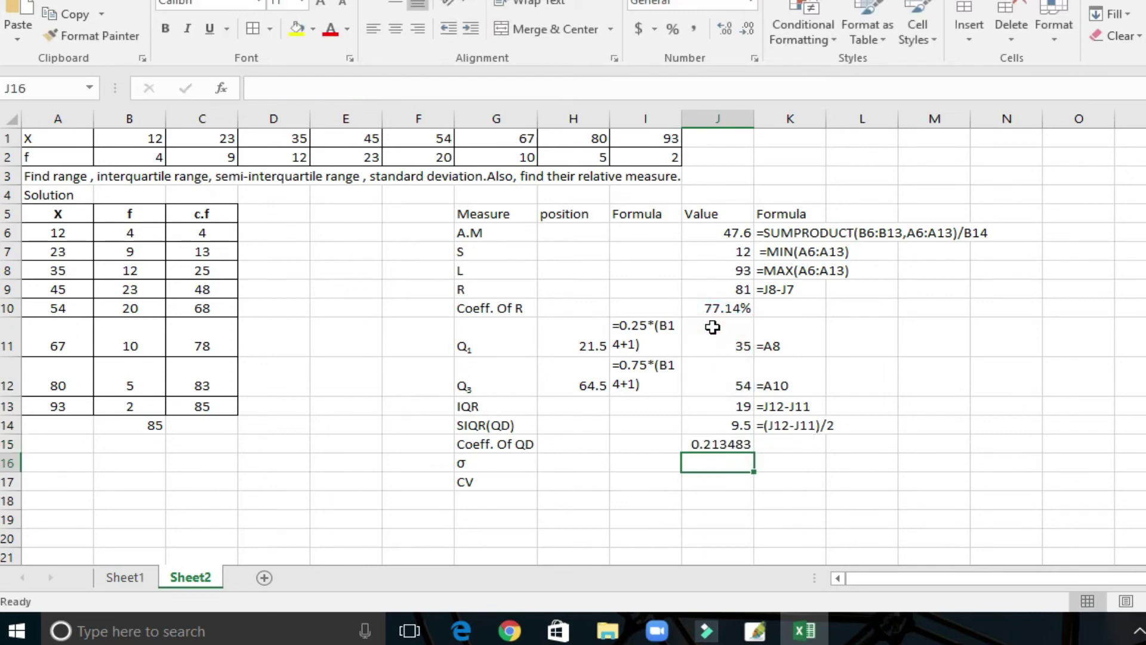
pyautogui.click(727, 443)
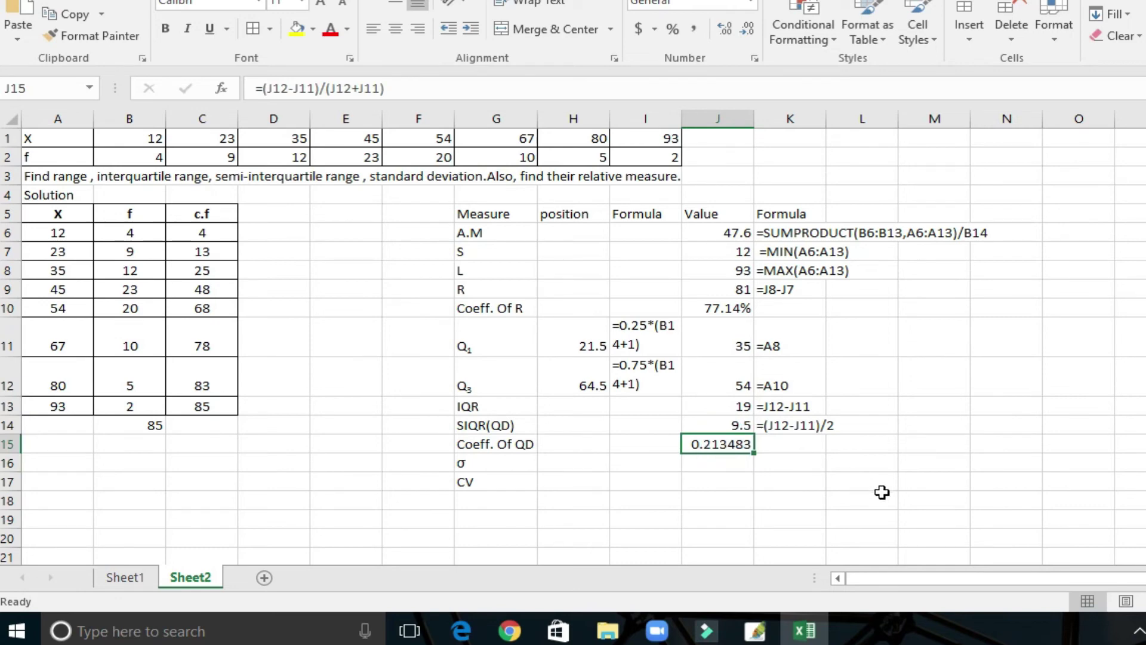
# - Format J15 as a percentage with 2 decimal places, showing 21.35%
pyautogui.click(678, 31)
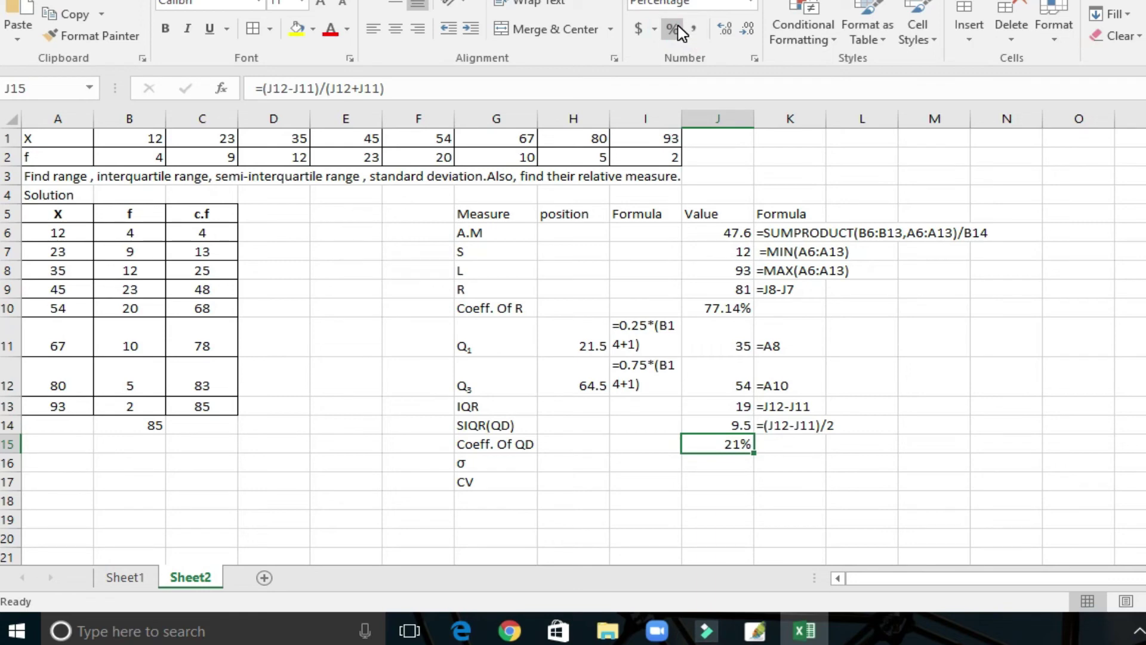
pyautogui.click(756, 60)
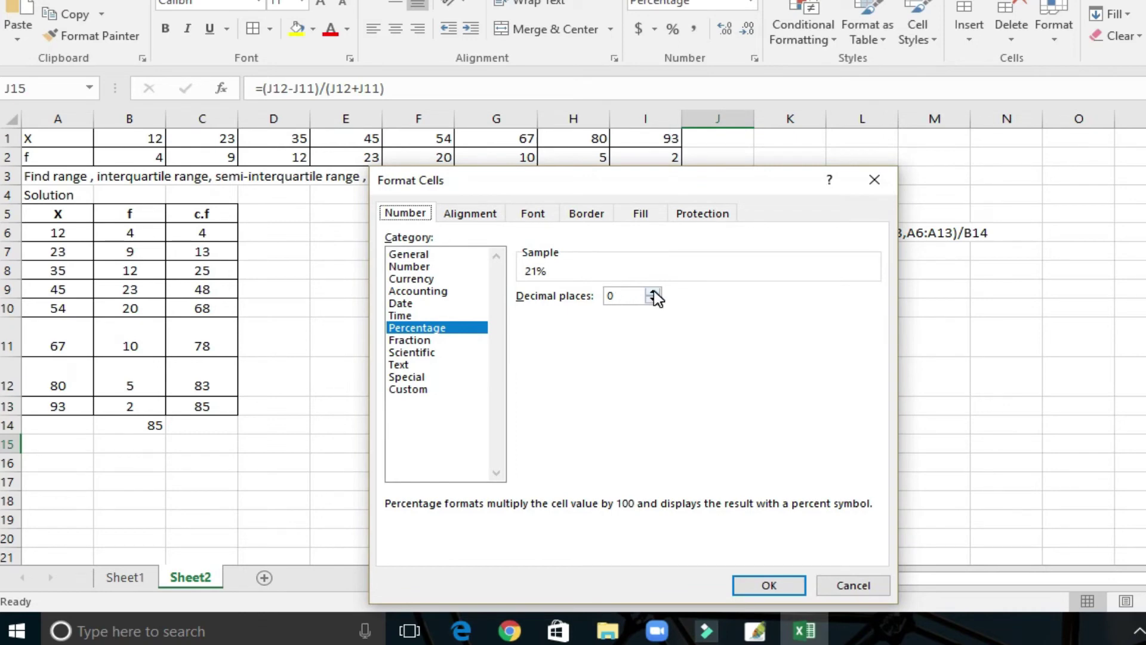
pyautogui.click(654, 292)
pyautogui.click(653, 293)
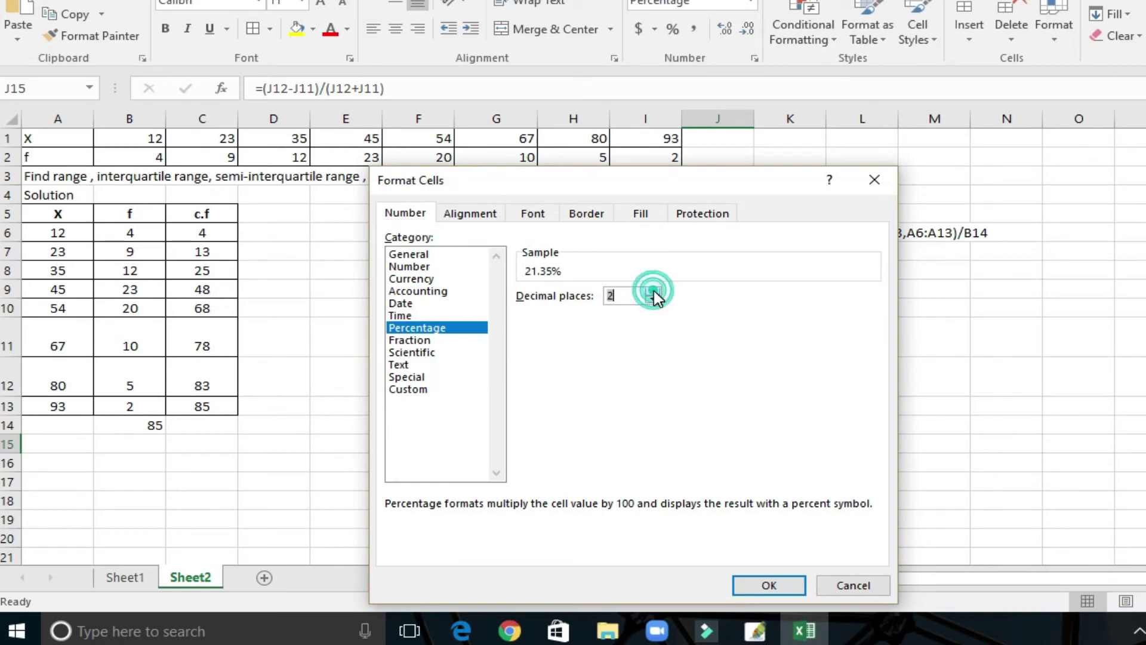
pyautogui.click(767, 586)
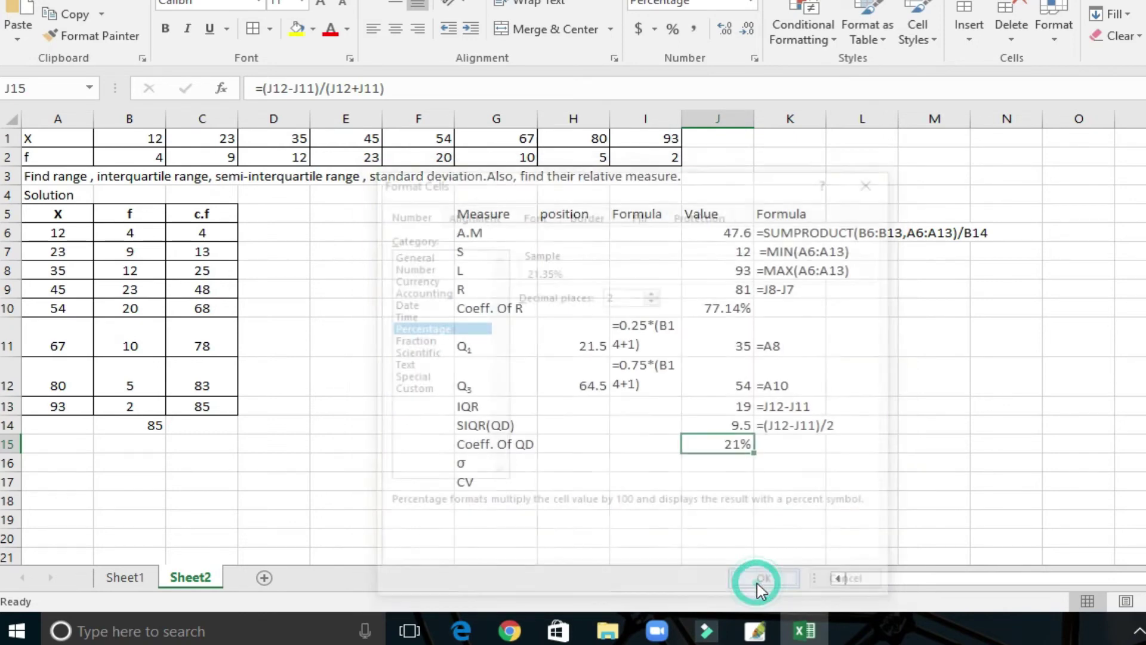
pyautogui.click(716, 463)
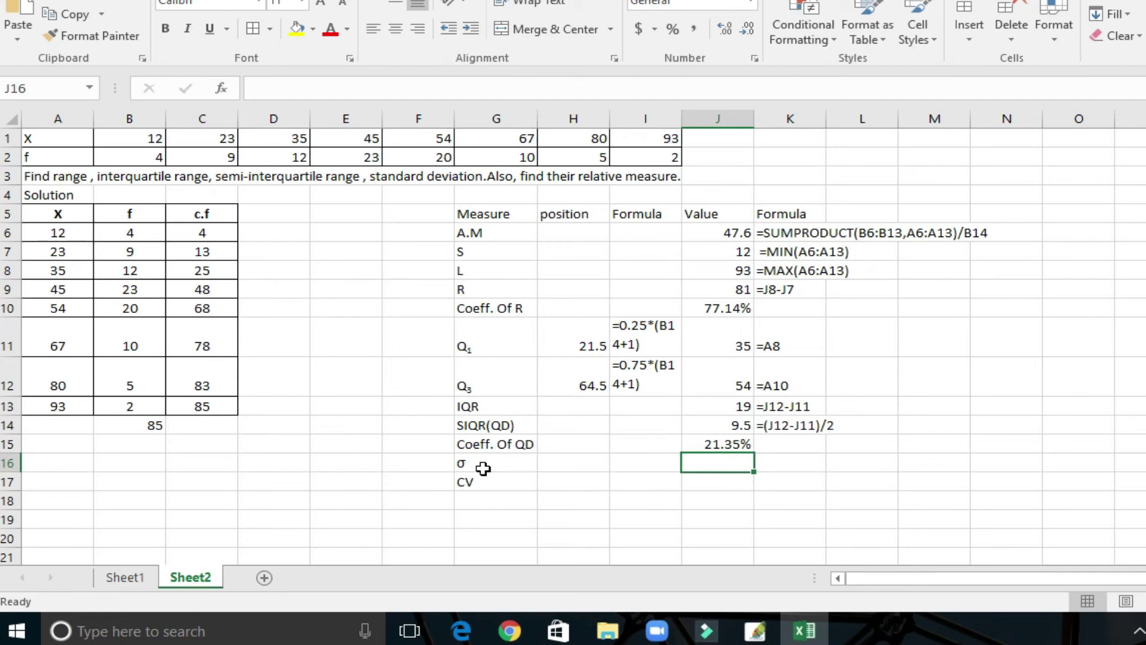
# - Enter =SQRT(SUMPRODUCT(B6:B13,A6:A13^2)/B14-J6^2) in J16, giving σ = 17.66698
pyautogui.write('=')
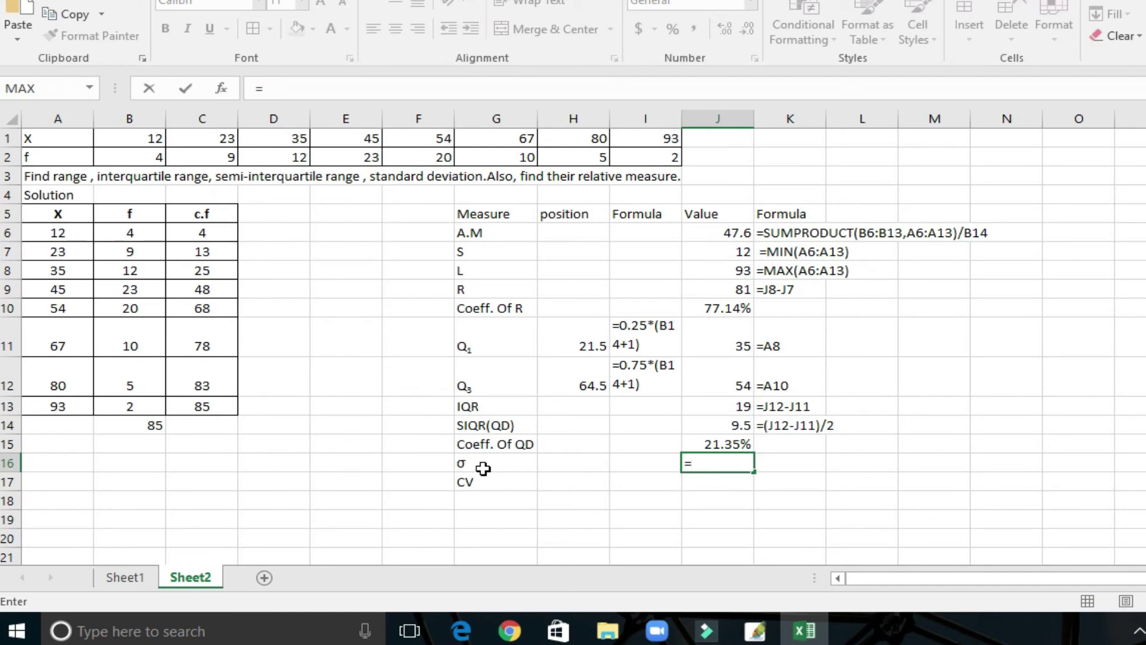
pyautogui.write('s')
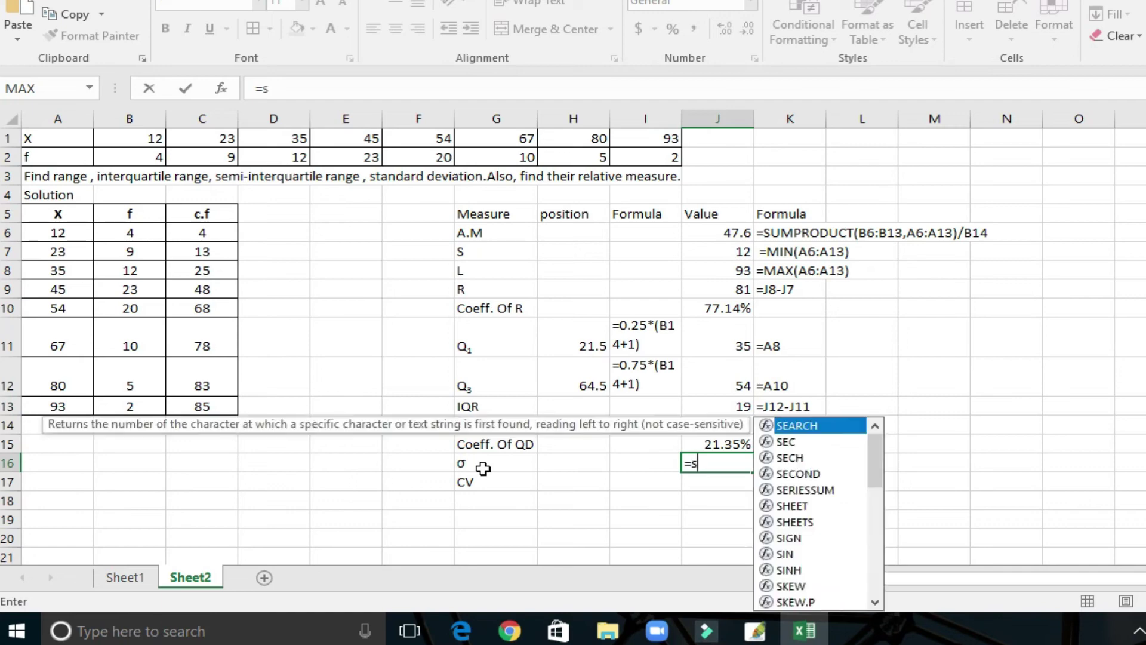
pyautogui.write('qrt')
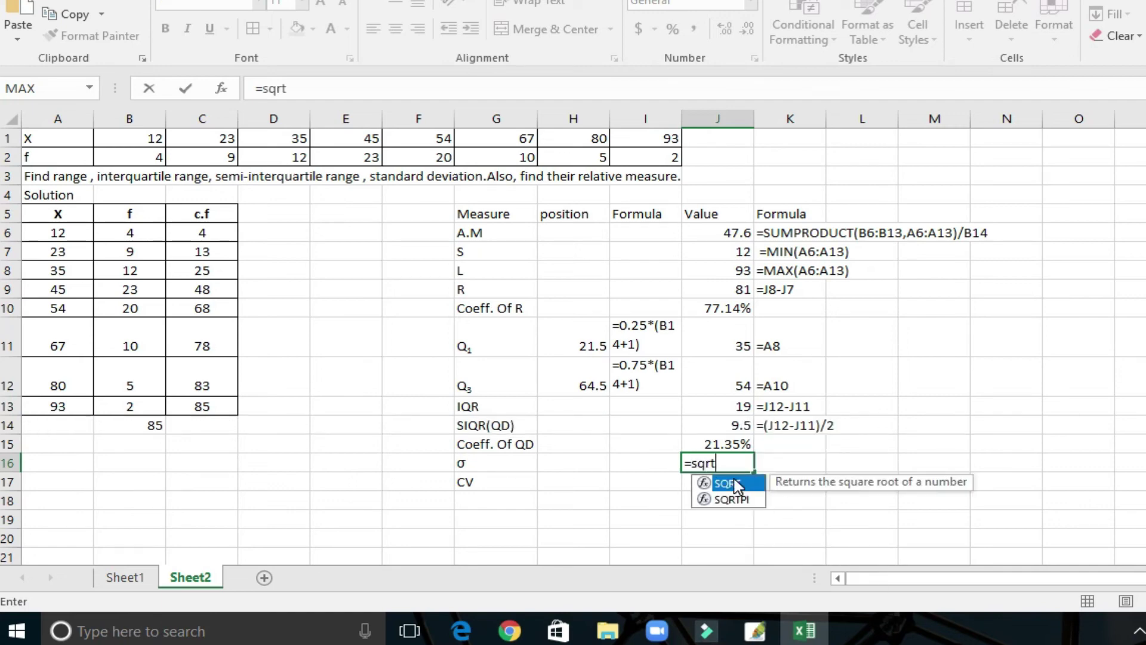
pyautogui.doubleClick(733, 482)
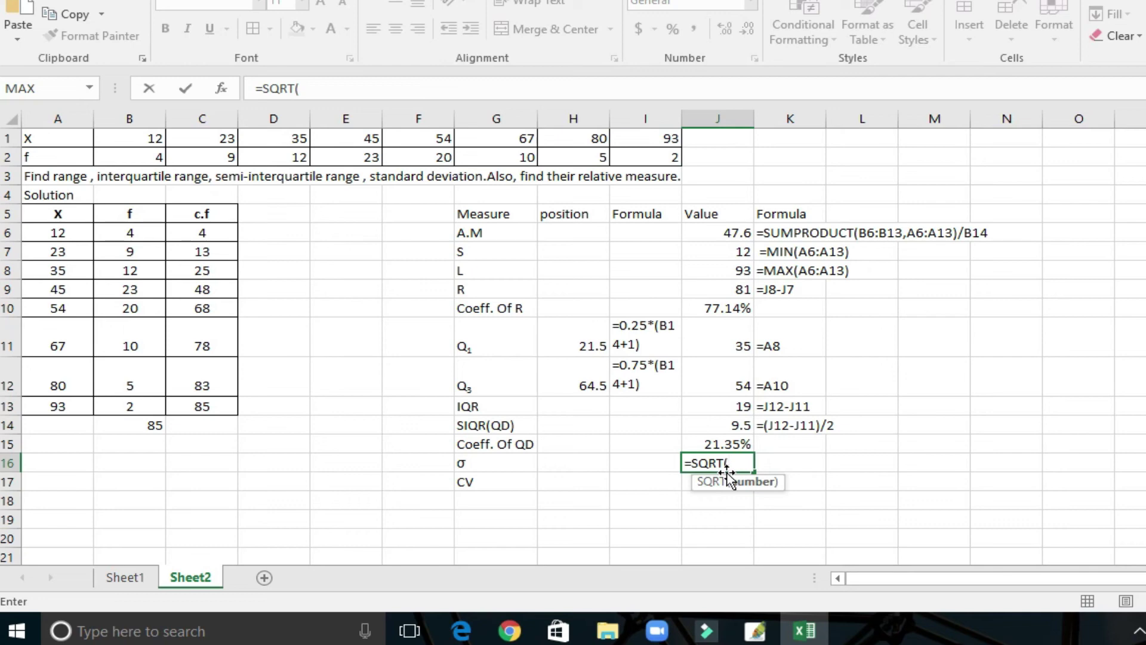
pyautogui.write('sum')
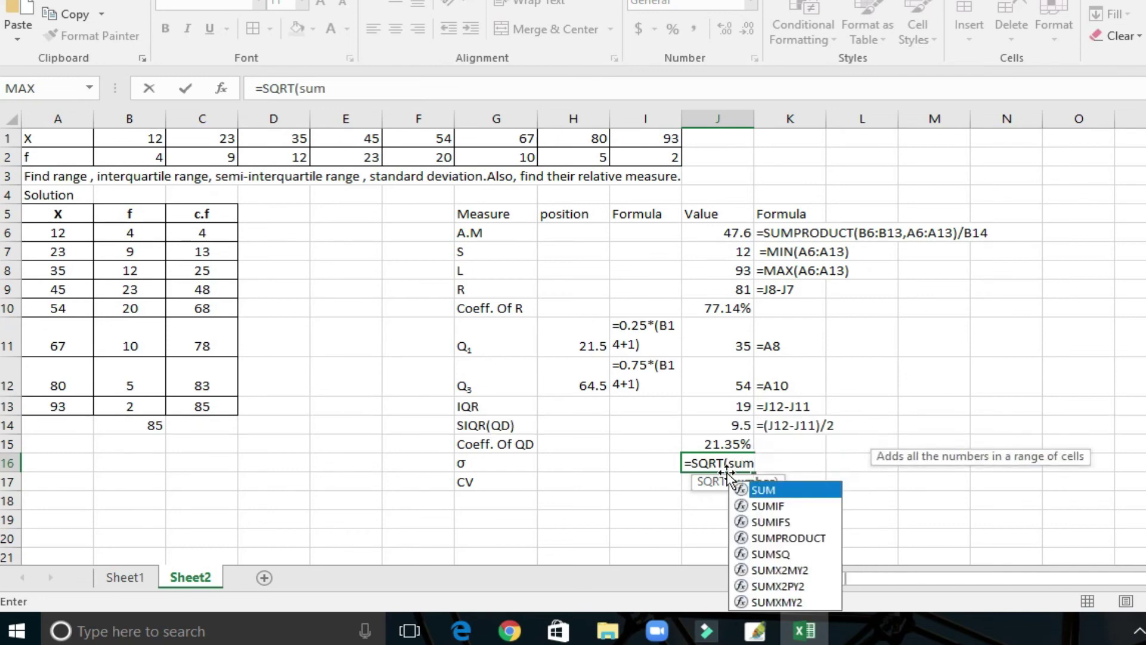
pyautogui.doubleClick(789, 537)
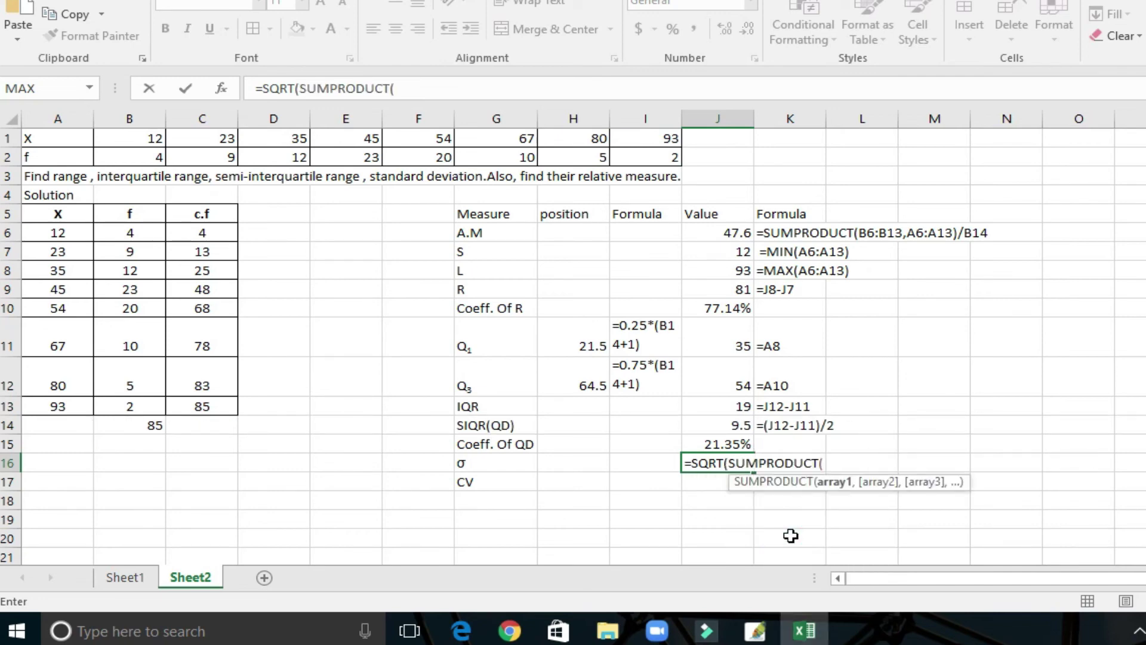
pyautogui.moveTo(117, 231); pyautogui.dragTo(130, 403)
pyautogui.write(',')
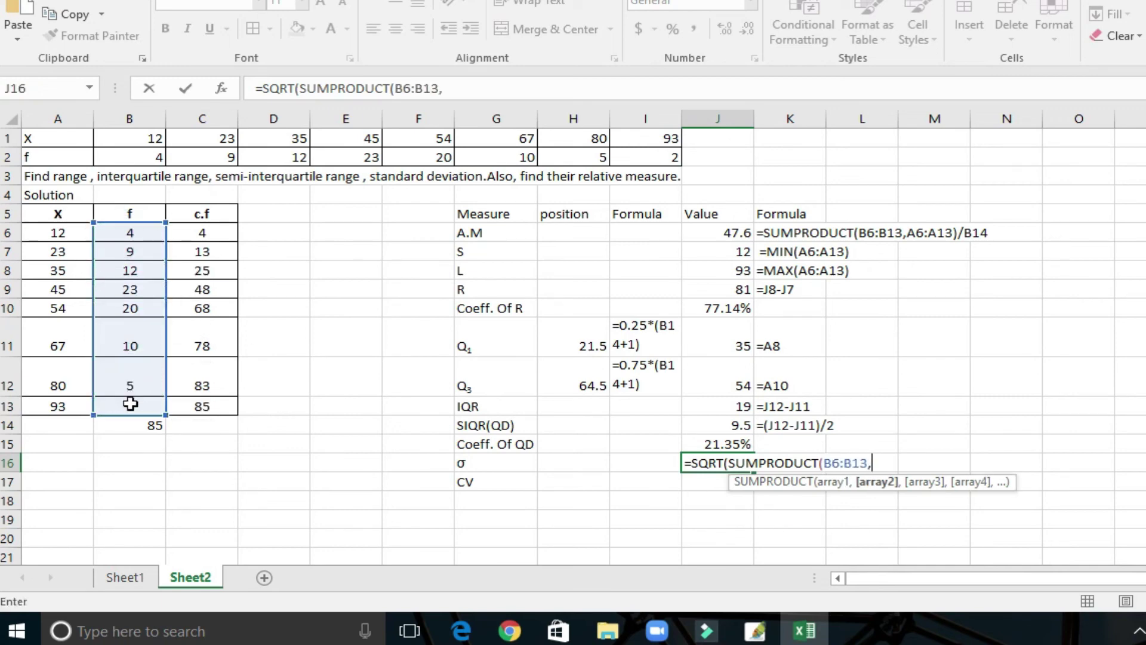
pyautogui.moveTo(42, 233); pyautogui.dragTo(49, 405)
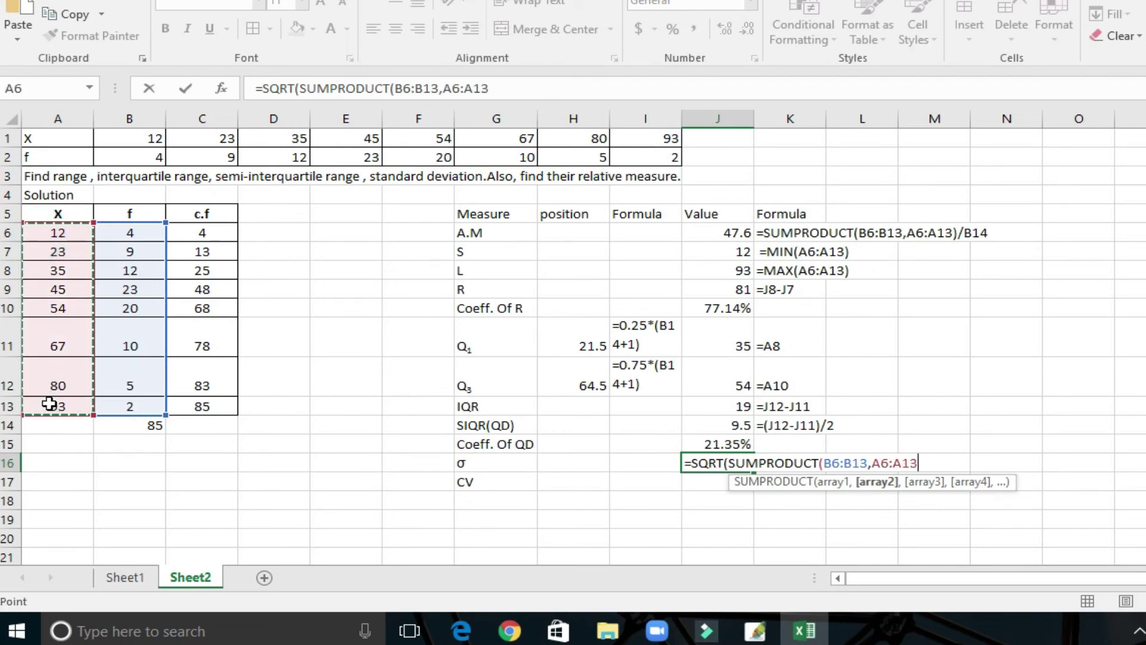
pyautogui.write('^')
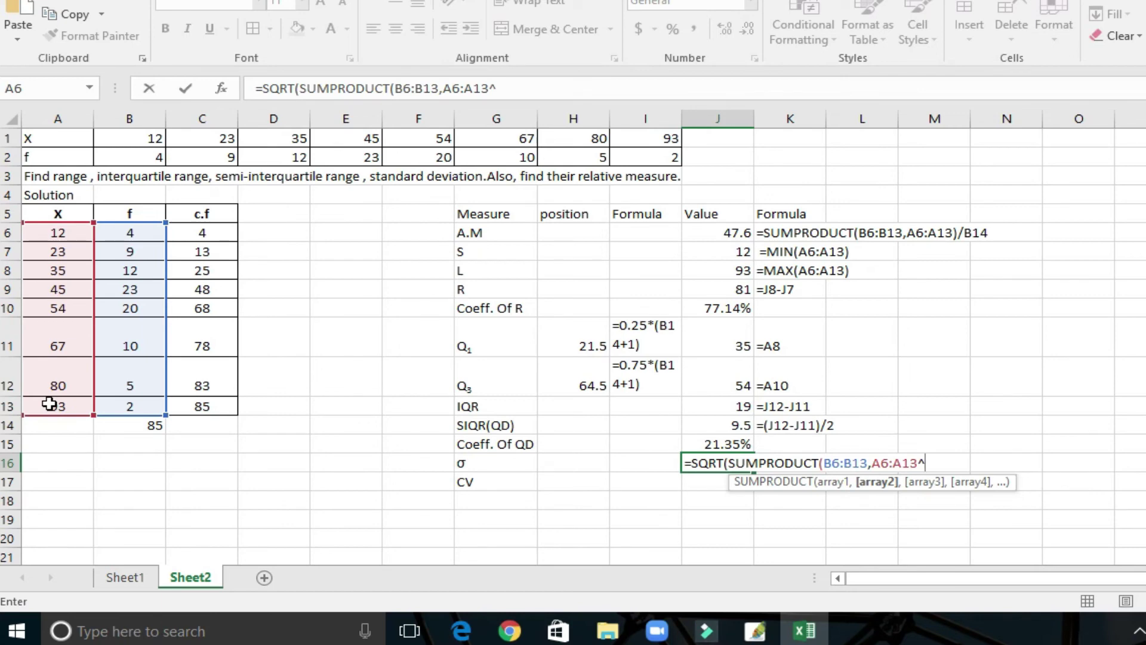
pyautogui.write('2')
pyautogui.write(')')
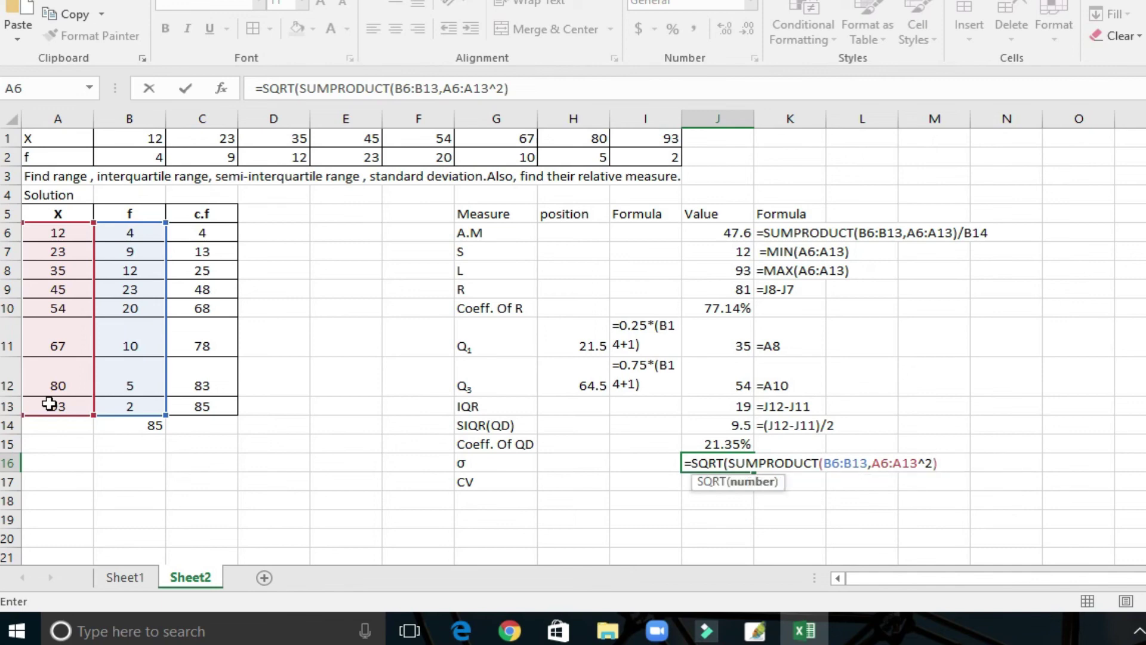
pyautogui.write('/')
pyautogui.click(129, 425)
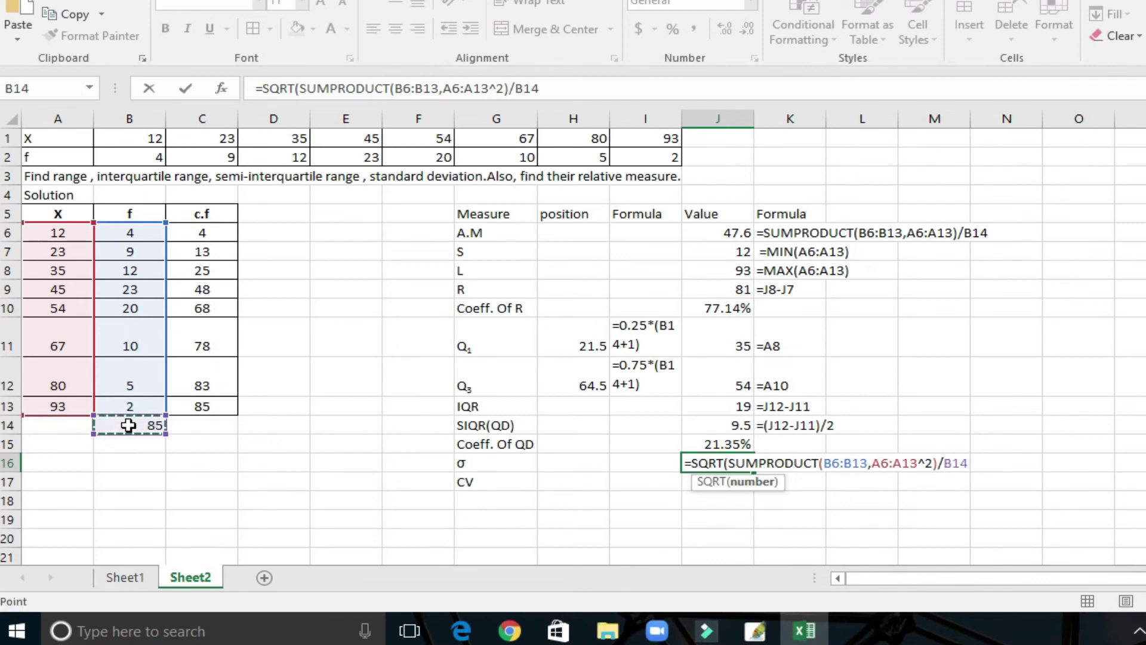
pyautogui.write('-')
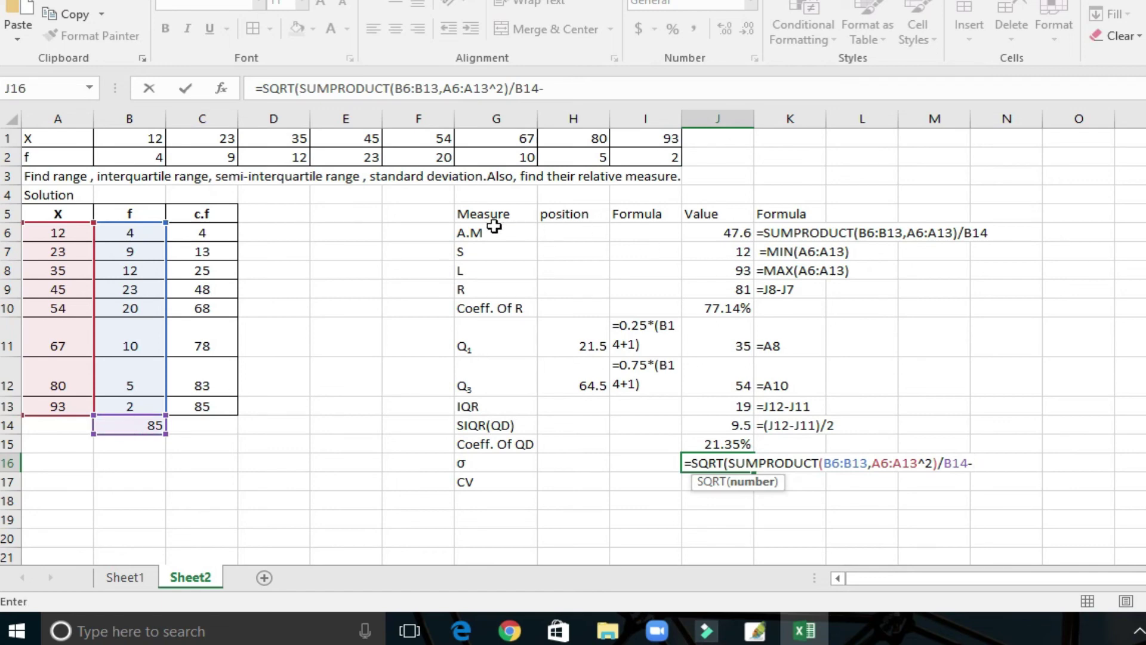
pyautogui.click(734, 239)
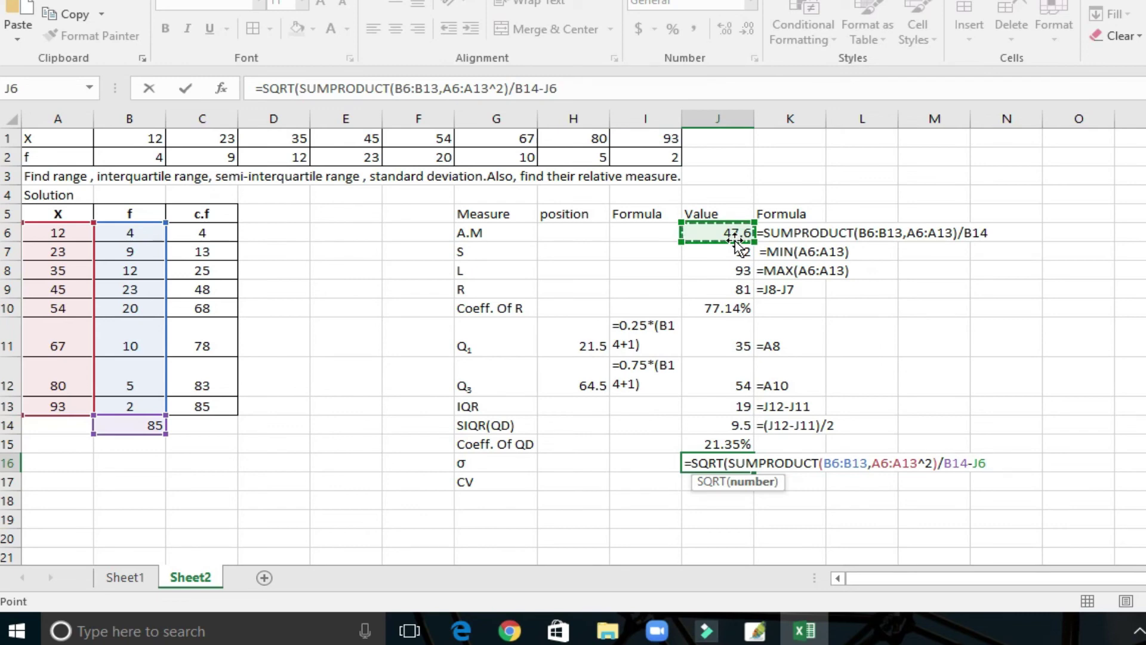
pyautogui.write('^')
pyautogui.write('2)')
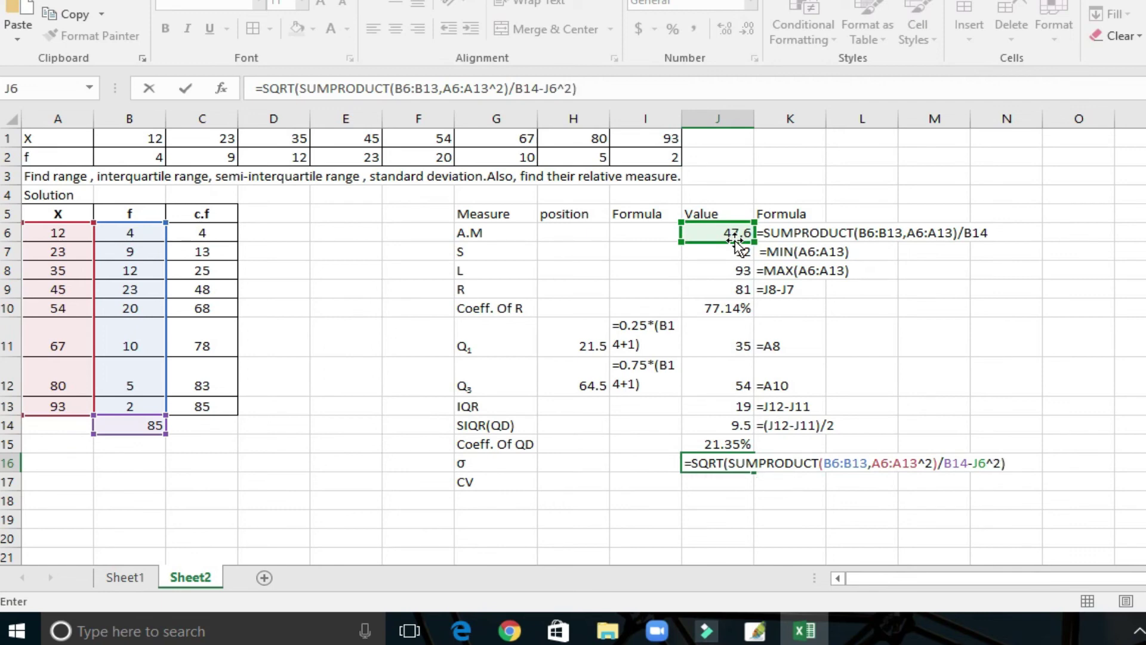
pyautogui.press('Return')
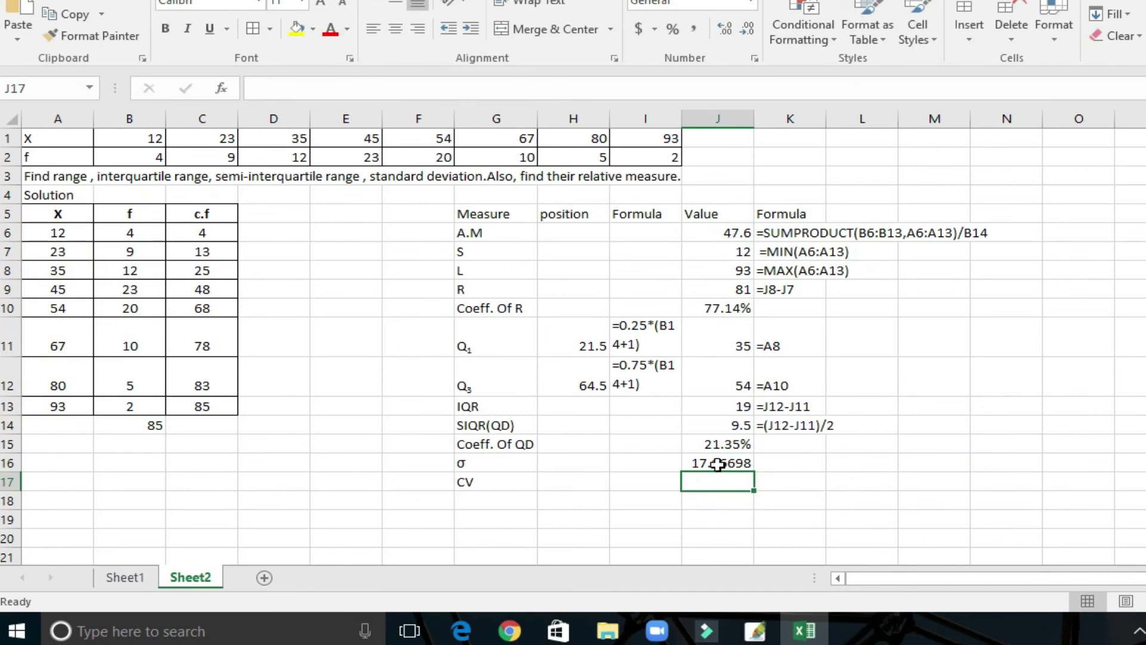
pyautogui.click(718, 464)
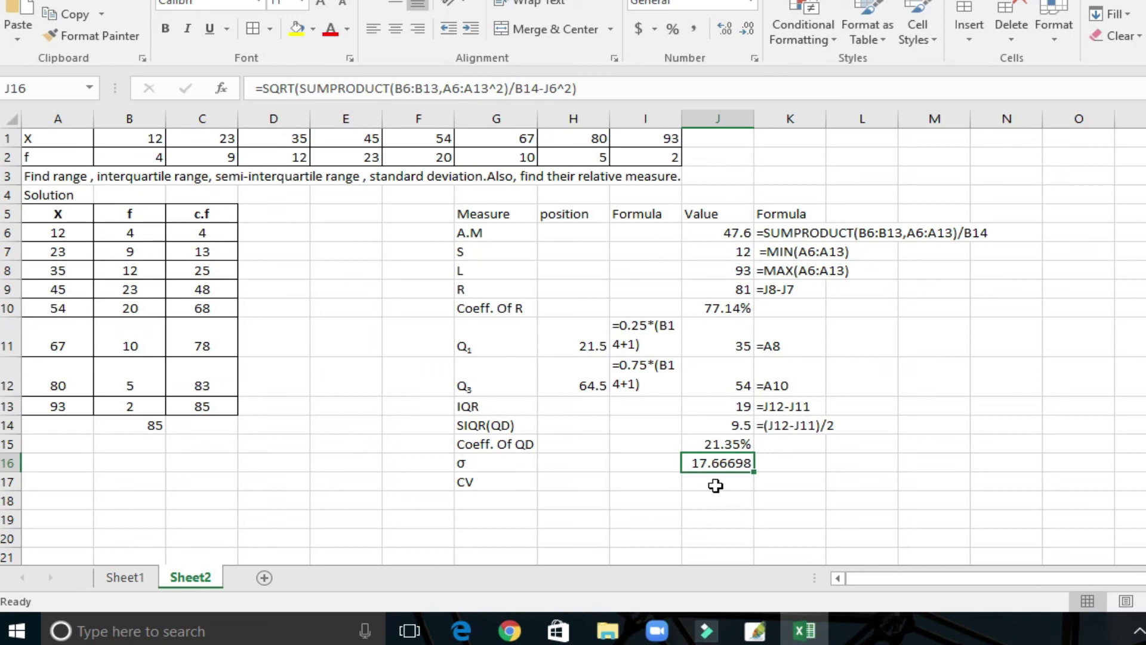
# - Enter =J16/J6 in J17 to get the CV of 0.371155
pyautogui.click(716, 485)
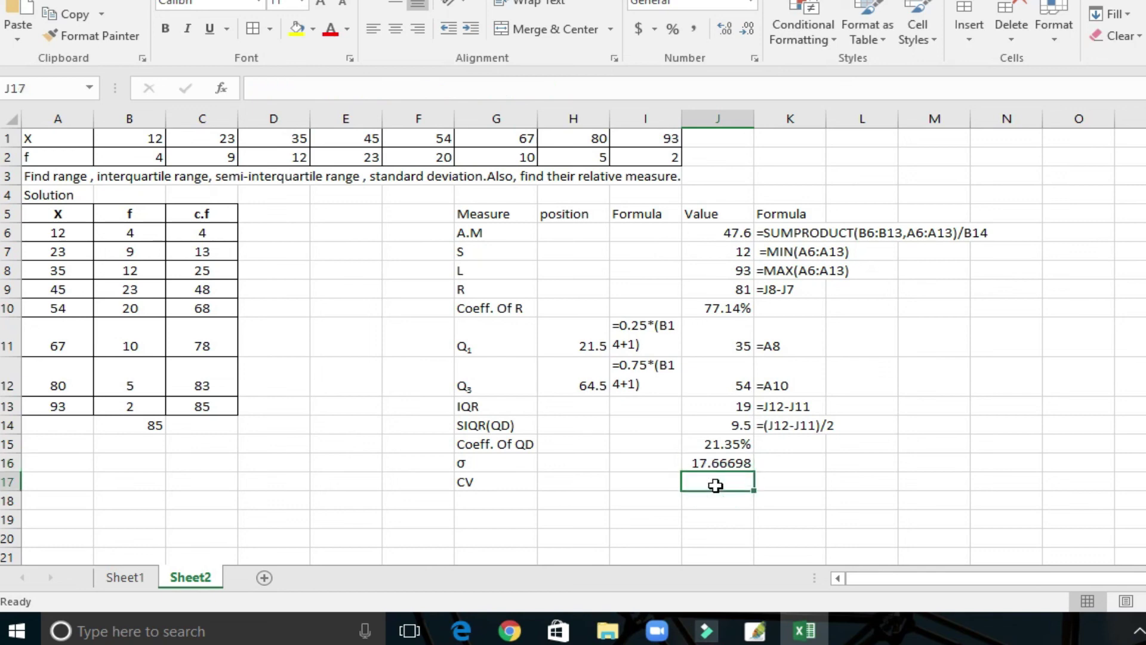
pyautogui.write('=')
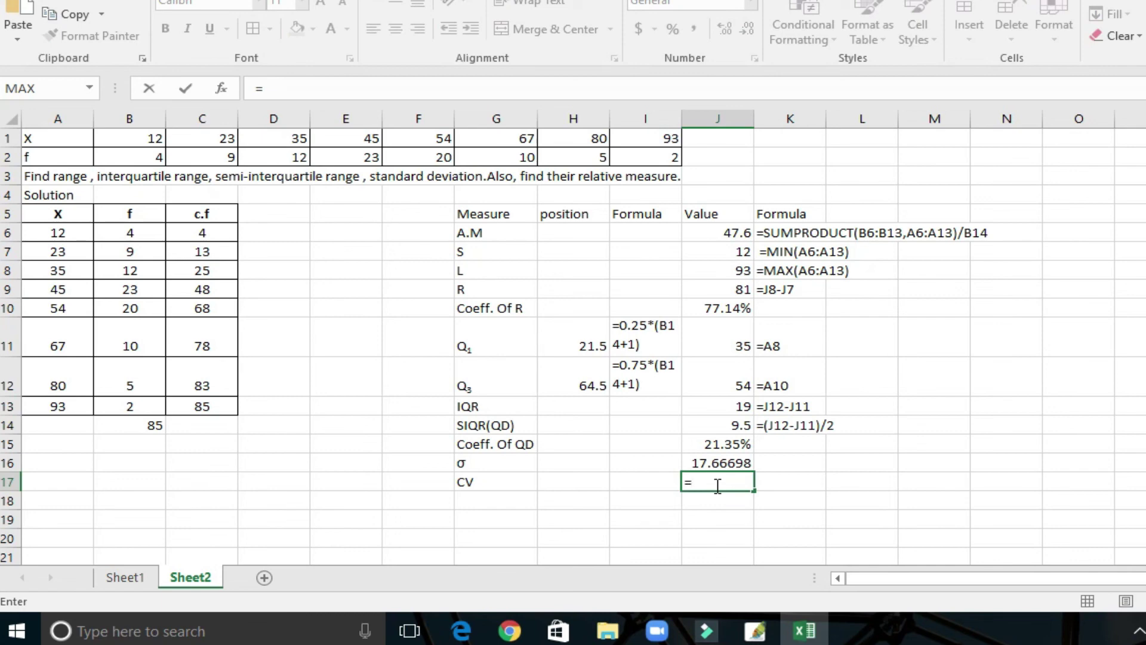
pyautogui.click(708, 462)
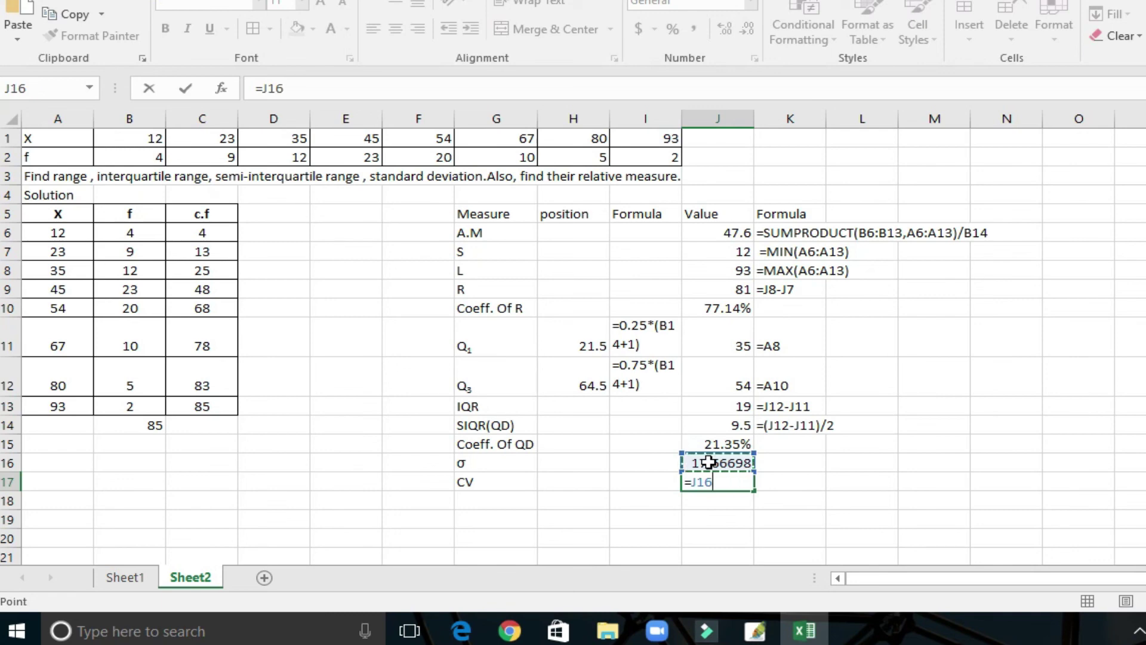
pyautogui.write('/')
pyautogui.click(716, 234)
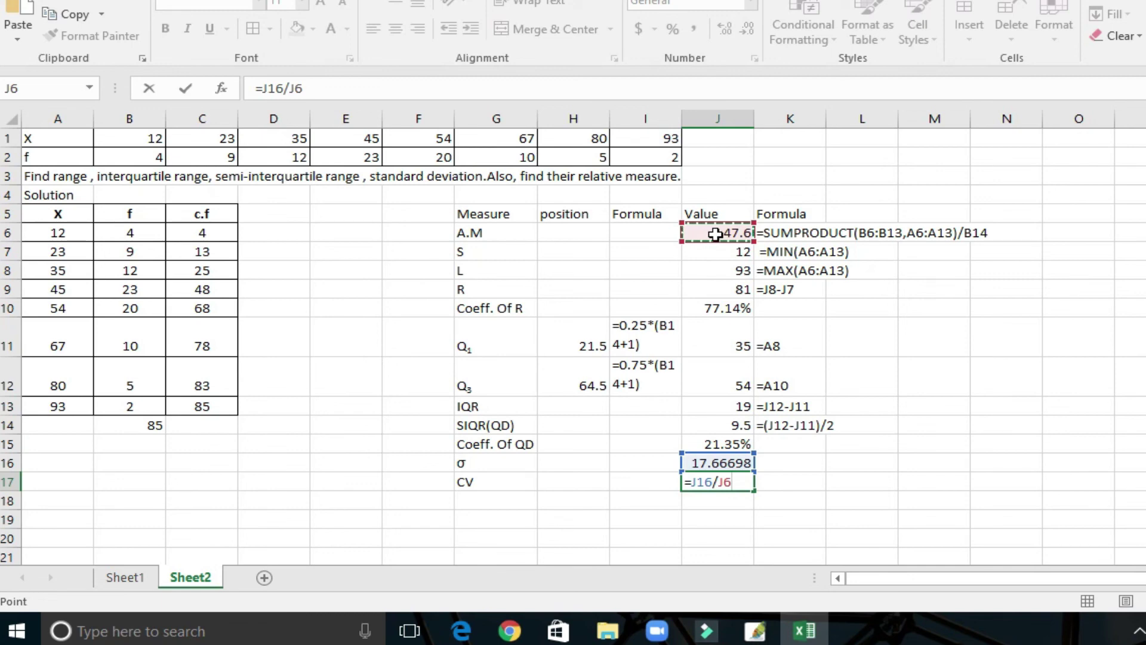
pyautogui.press('Return')
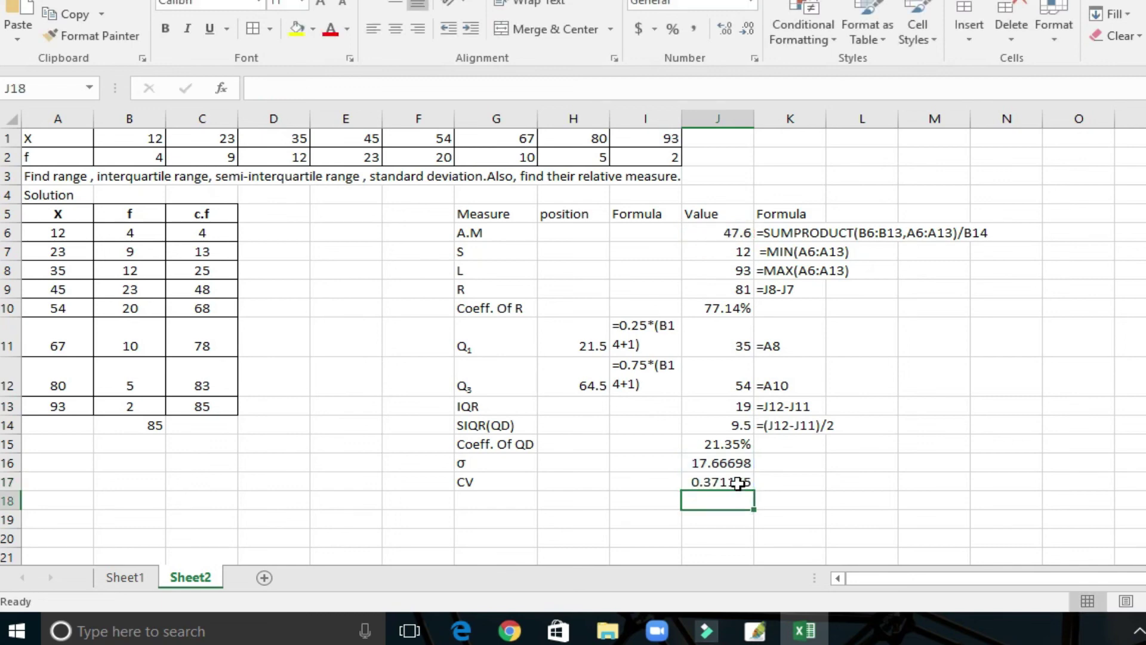
pyautogui.click(740, 479)
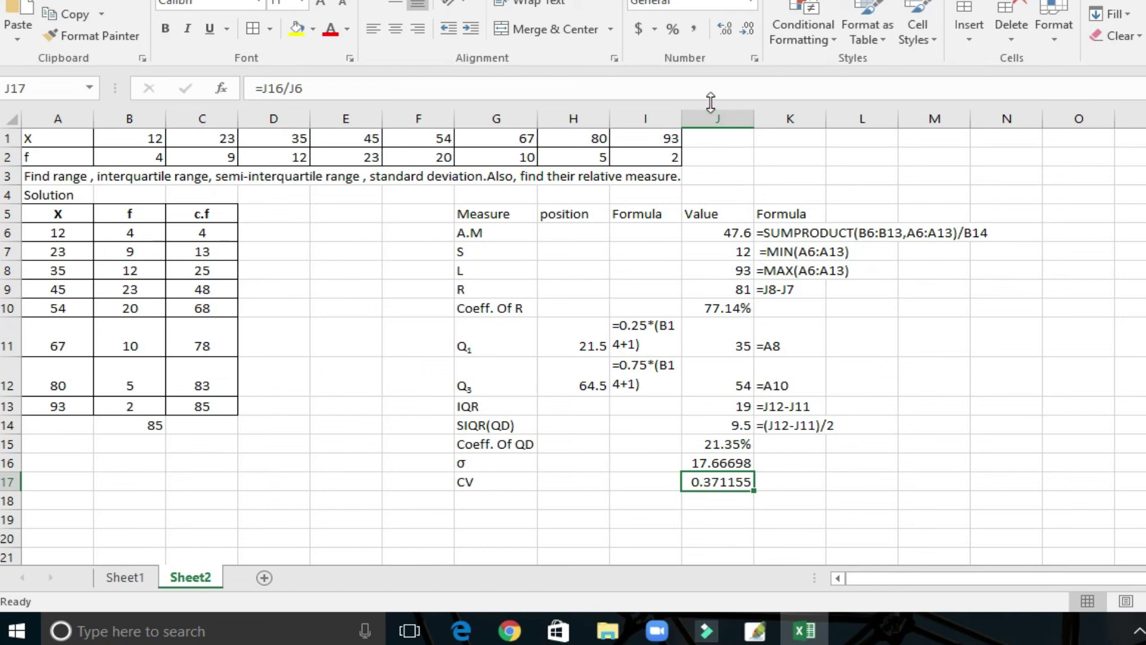
# - Show the CV in J17 as a two-decimal percentage, 37.12%
pyautogui.click(673, 29)
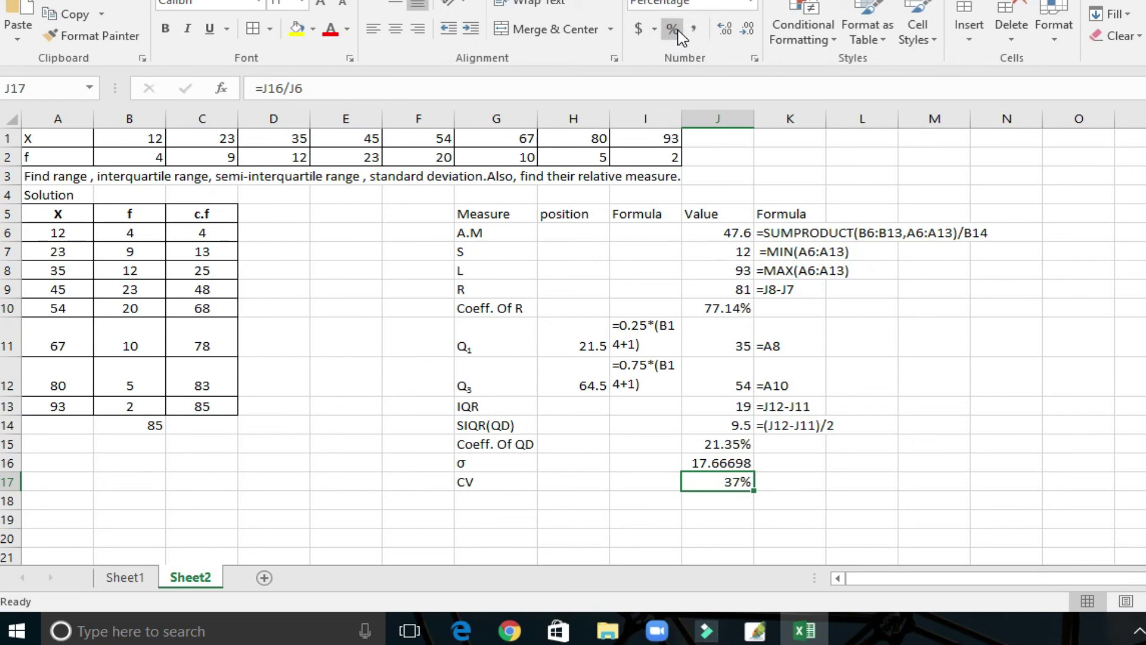
pyautogui.click(754, 59)
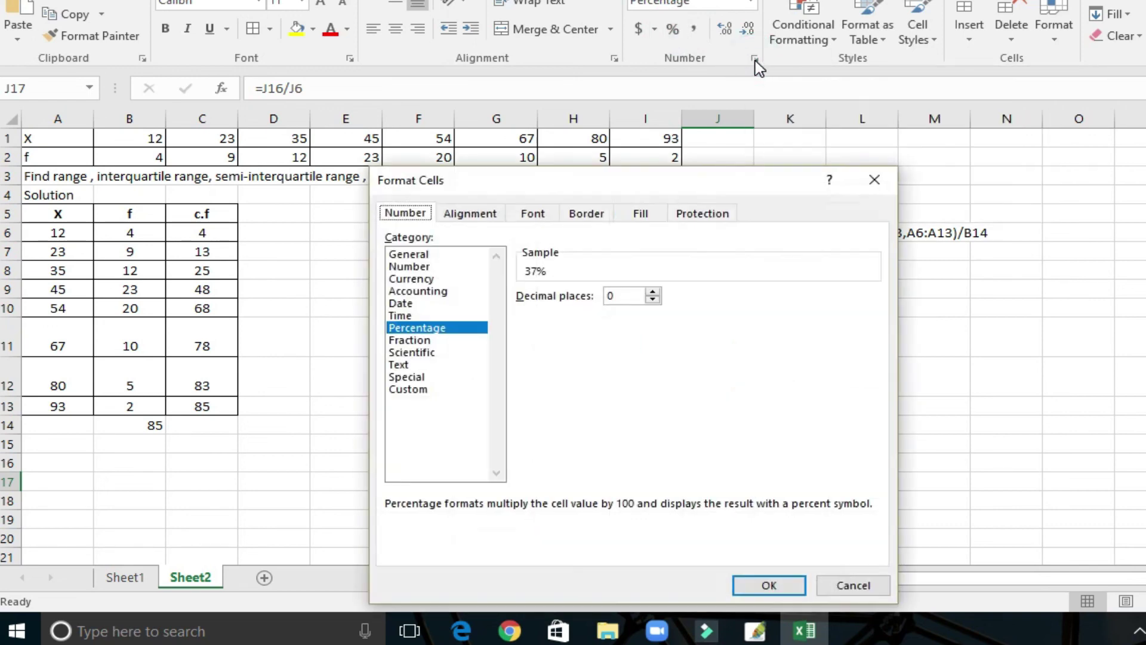
pyautogui.click(653, 301)
pyautogui.click(653, 301)
pyautogui.click(653, 301)
pyautogui.click(652, 293)
pyautogui.click(653, 292)
pyautogui.click(777, 588)
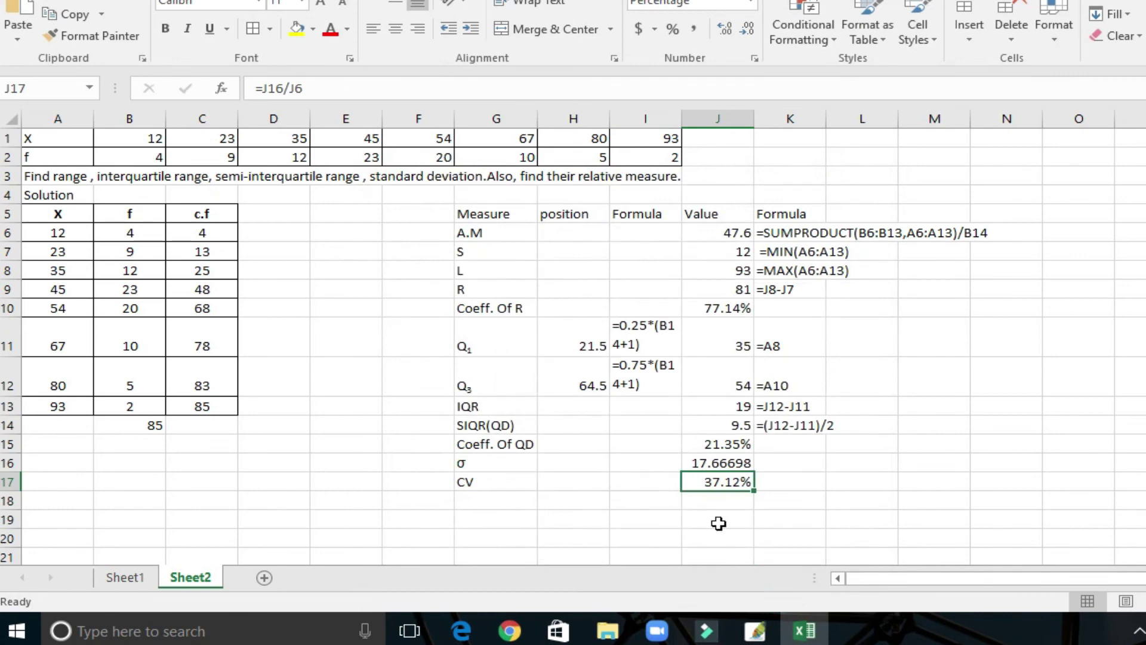
pyautogui.click(718, 522)
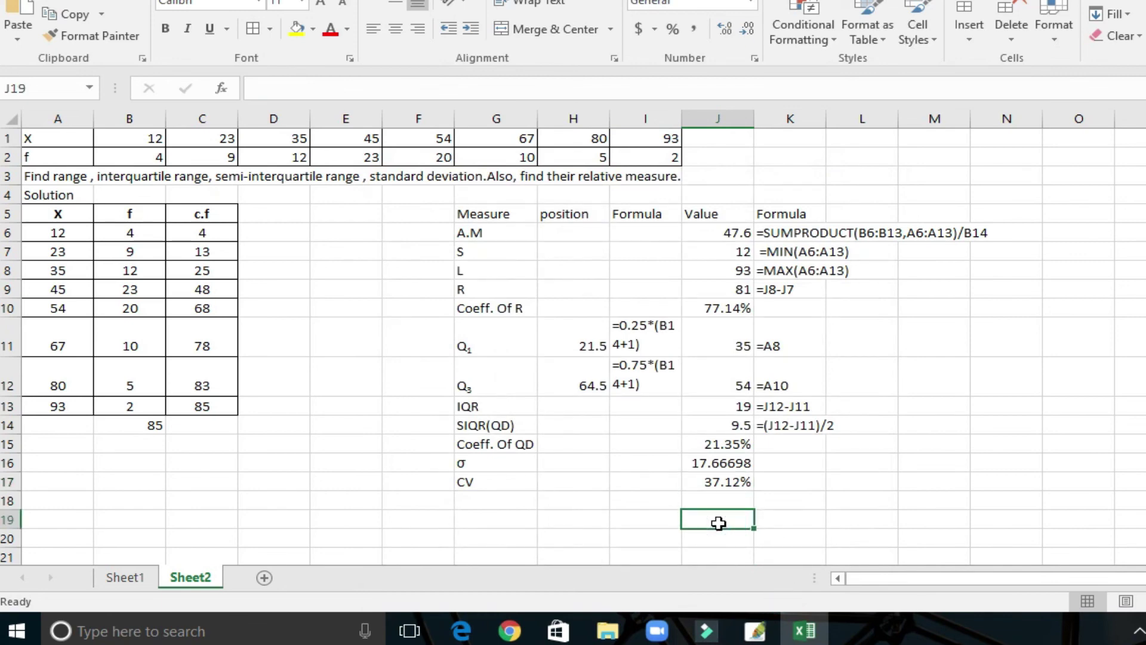